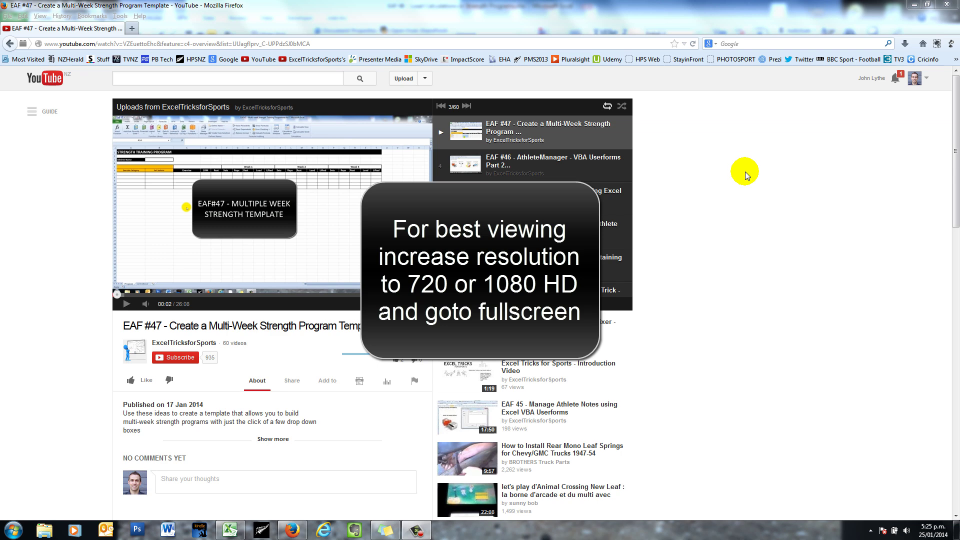
# Bring the Excel workbook forward and show the Programme sheet's Training Programme template.
pyautogui.click(230, 531)
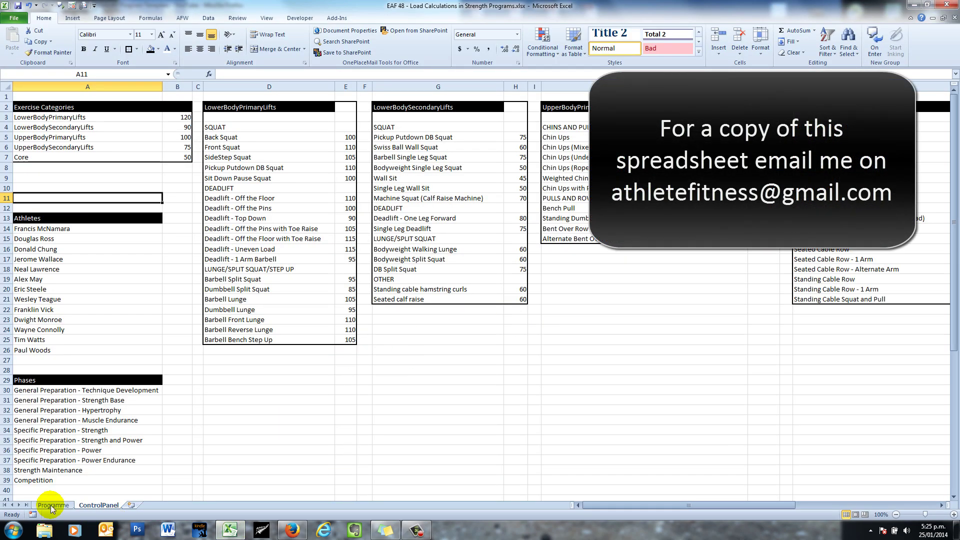
pyautogui.click(52, 505)
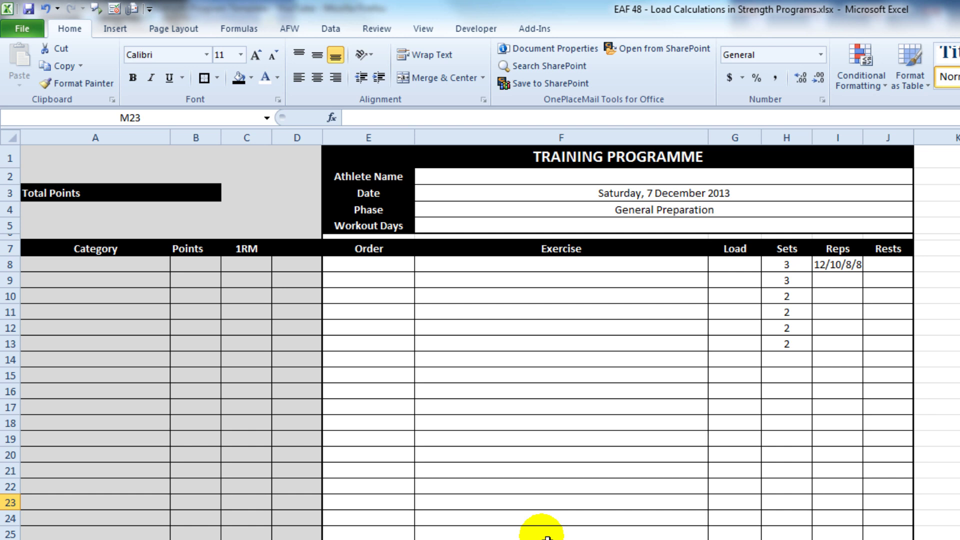
# Select the Task List items on the Programme sheet to review what needs doing.
pyautogui.moveTo(759, 320); pyautogui.dragTo(893, 478)
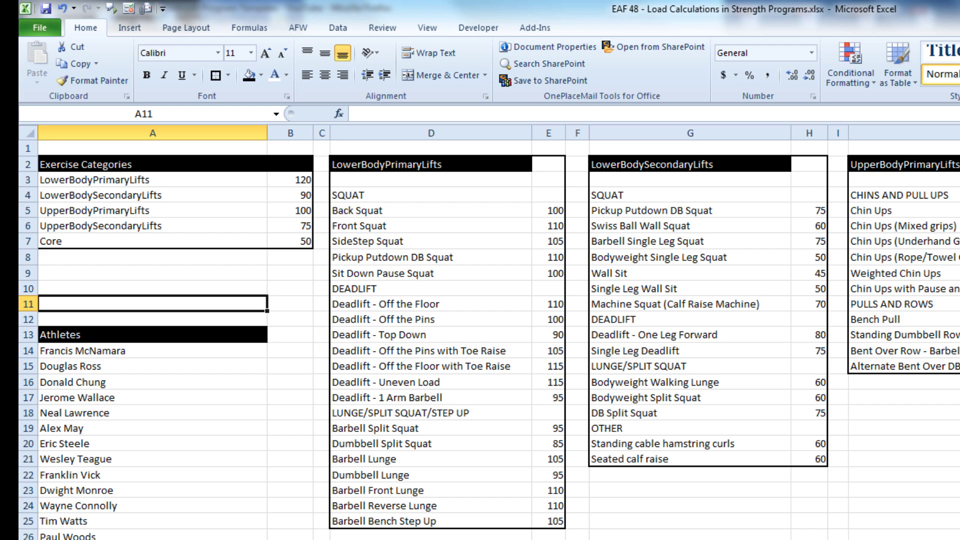
# Name the exercise category names A3:A7 'listcategories'.
pyautogui.moveTo(141, 181); pyautogui.dragTo(146, 248)
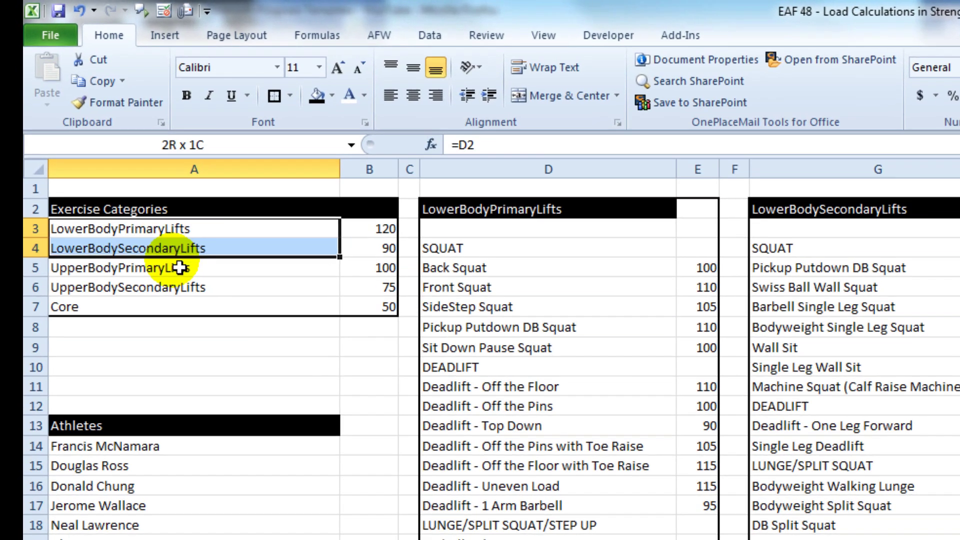
pyautogui.moveTo(234, 399); pyautogui.dragTo(235, 398)
pyautogui.click(312, 193)
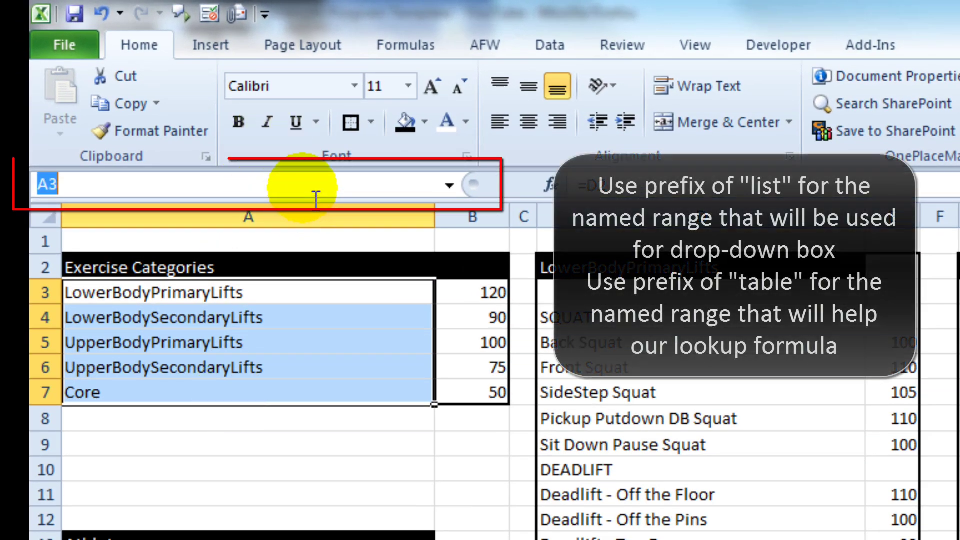
pyautogui.write('list')
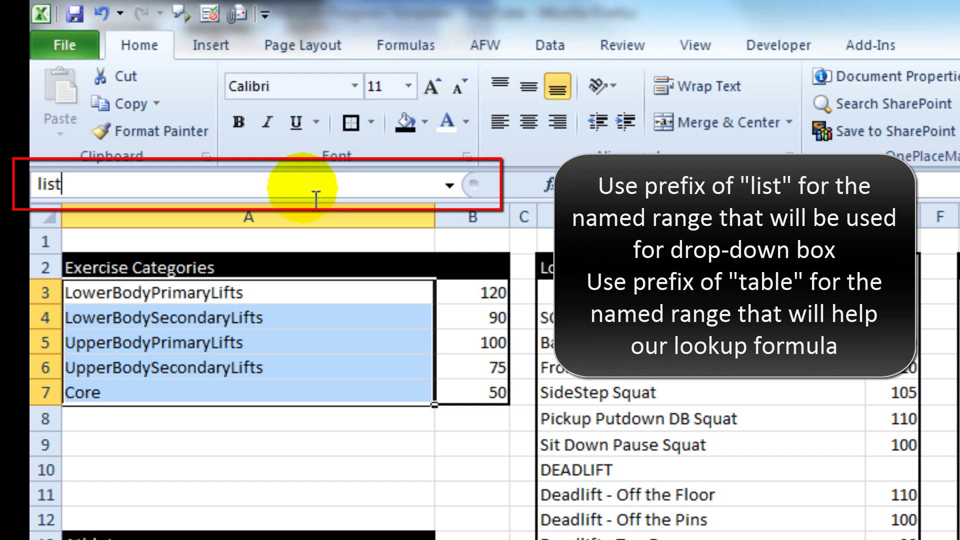
pyautogui.write('categories')
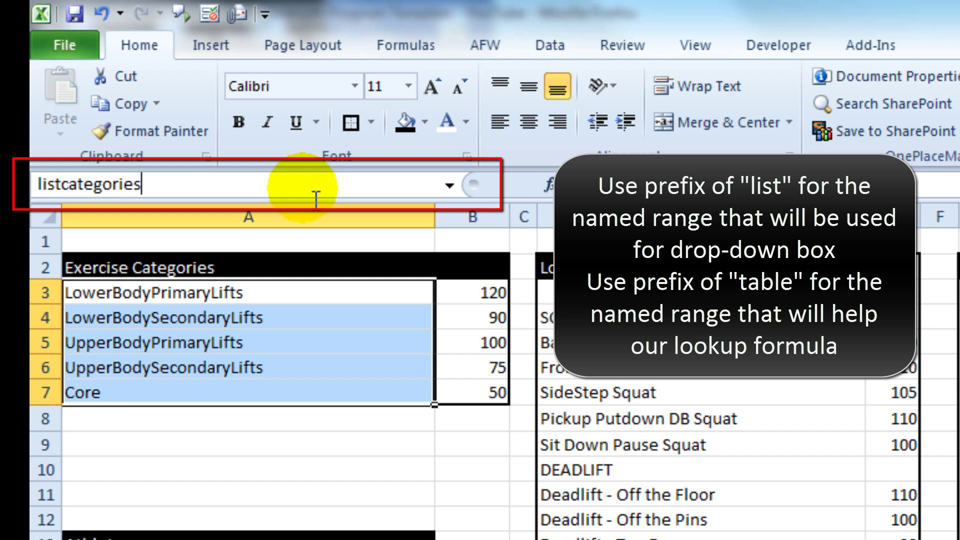
pyautogui.press('Return')
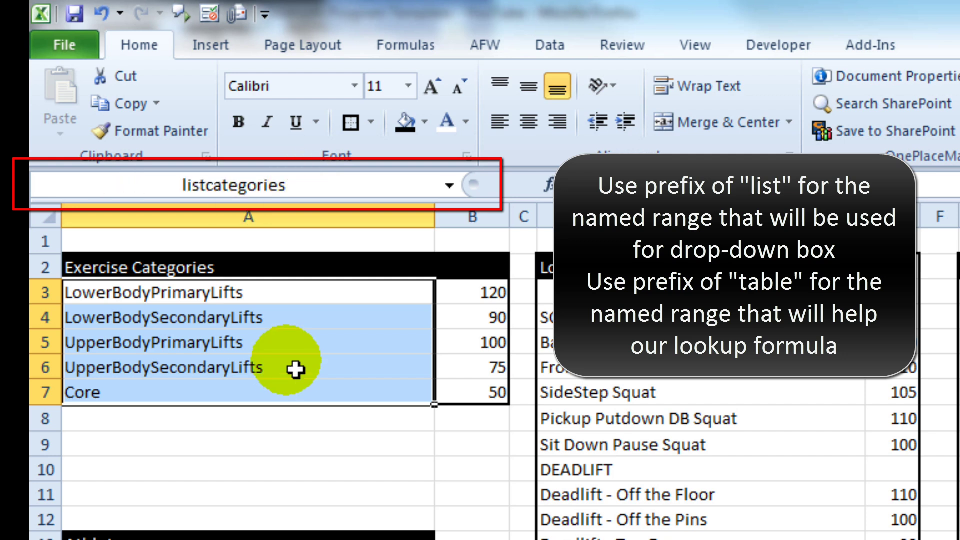
# Name the category table A3:B7, with its points, 'tablecategories'.
pyautogui.moveTo(292, 295); pyautogui.dragTo(480, 401)
pyautogui.click(302, 188)
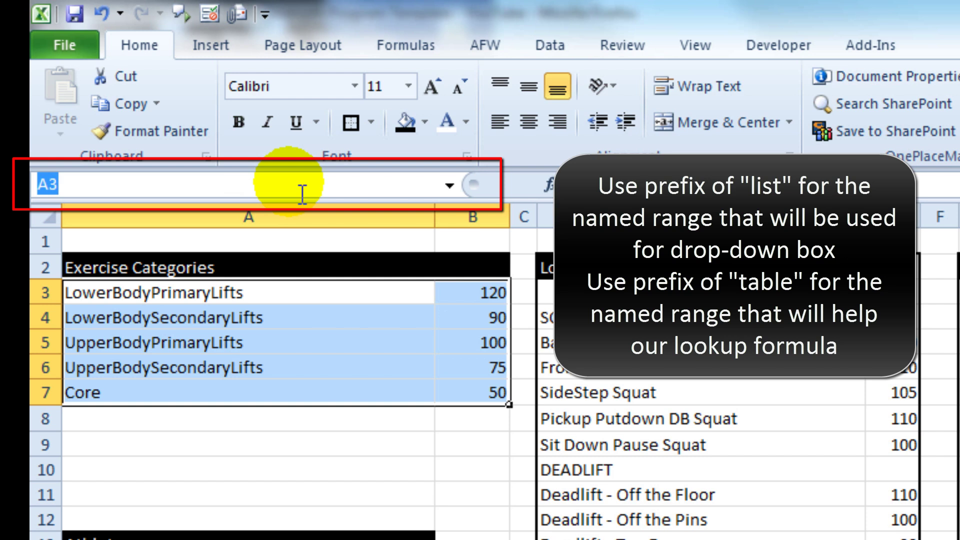
pyautogui.write('tableca')
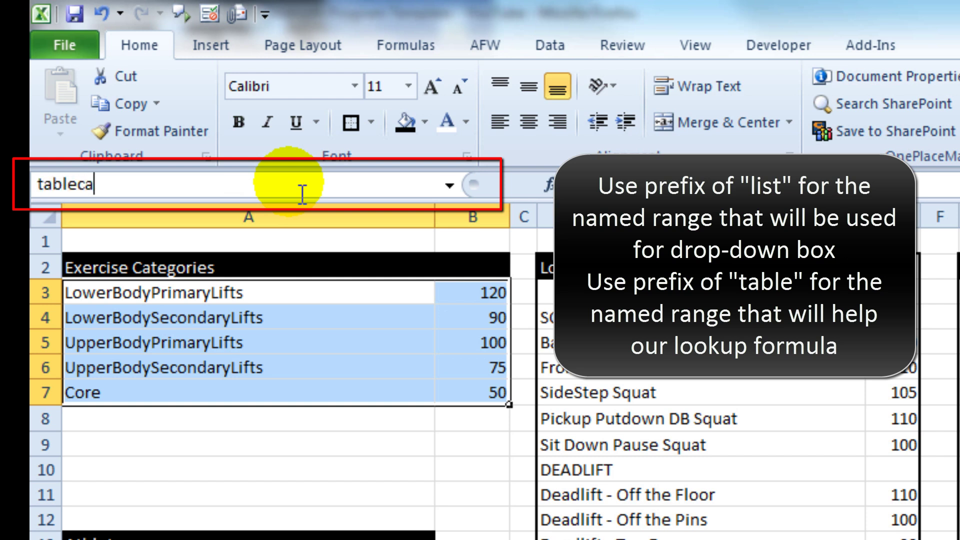
pyautogui.write('tegories')
pyautogui.press('Return')
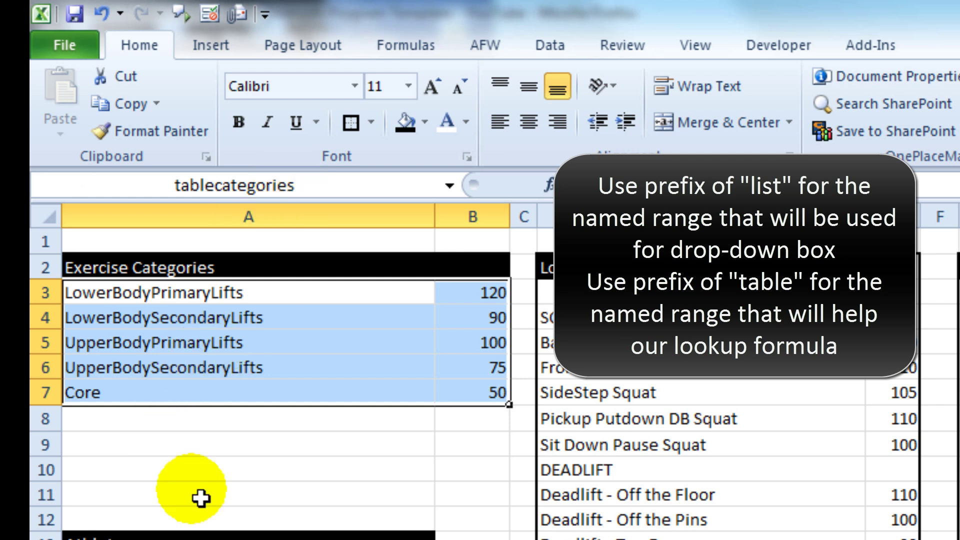
# Recheck the category table's name, then name the athlete names A14:A26 'listathlete'.
pyautogui.click(214, 429)
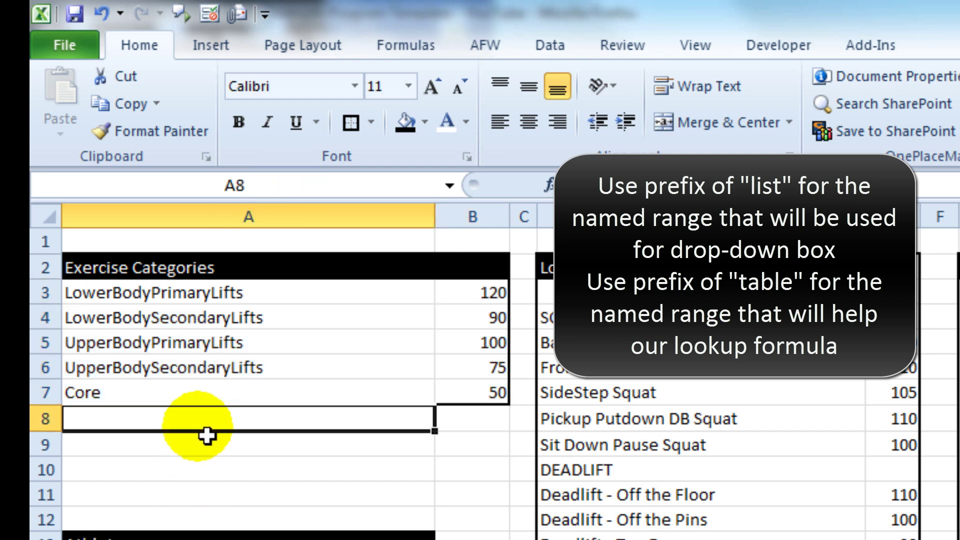
pyautogui.moveTo(166, 294); pyautogui.dragTo(474, 404)
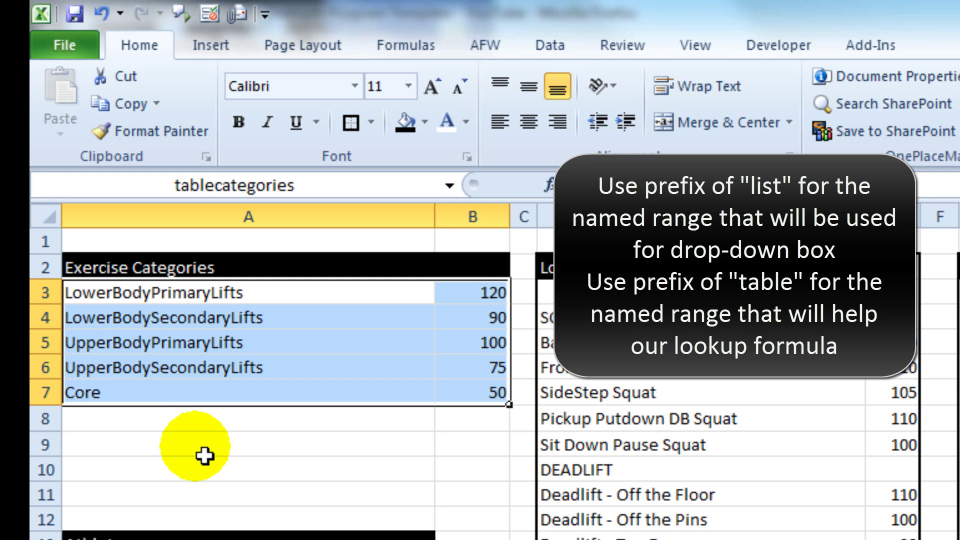
pyautogui.moveTo(957, 292); pyautogui.dragTo(957, 537)
pyautogui.click(360, 188)
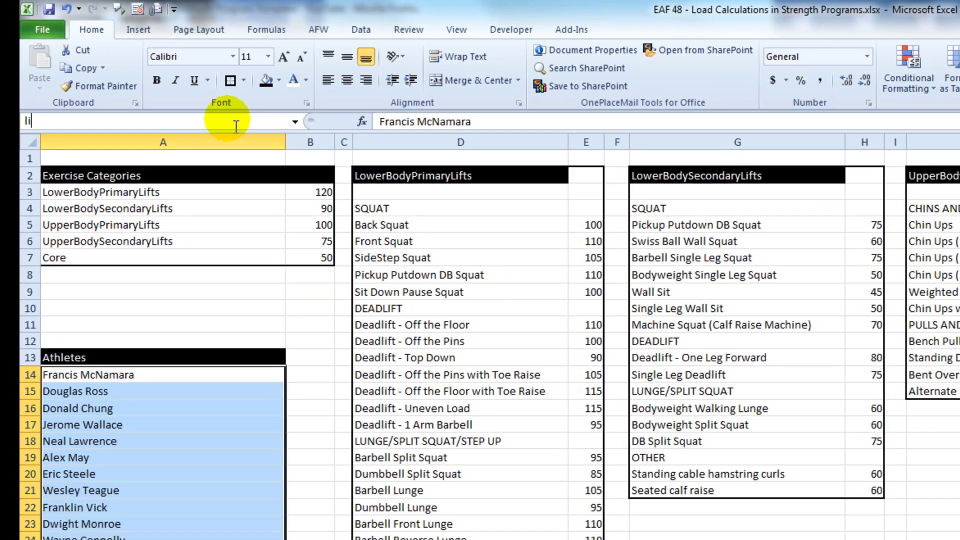
pyautogui.write('listathlete')
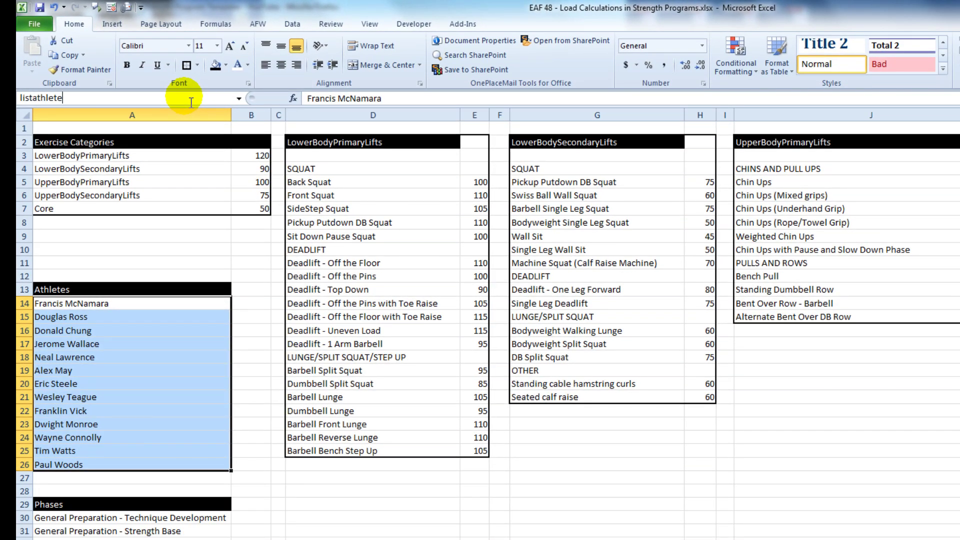
pyautogui.press('Return')
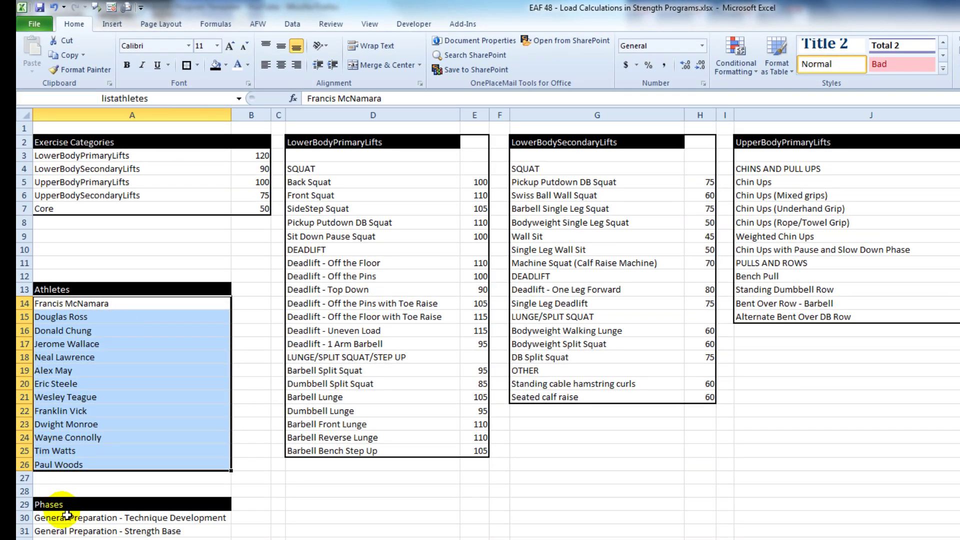
# Name the Workout Schedule entries A43:A52 'listschedule'.
pyautogui.moveTo(60, 519); pyautogui.dragTo(65, 539)
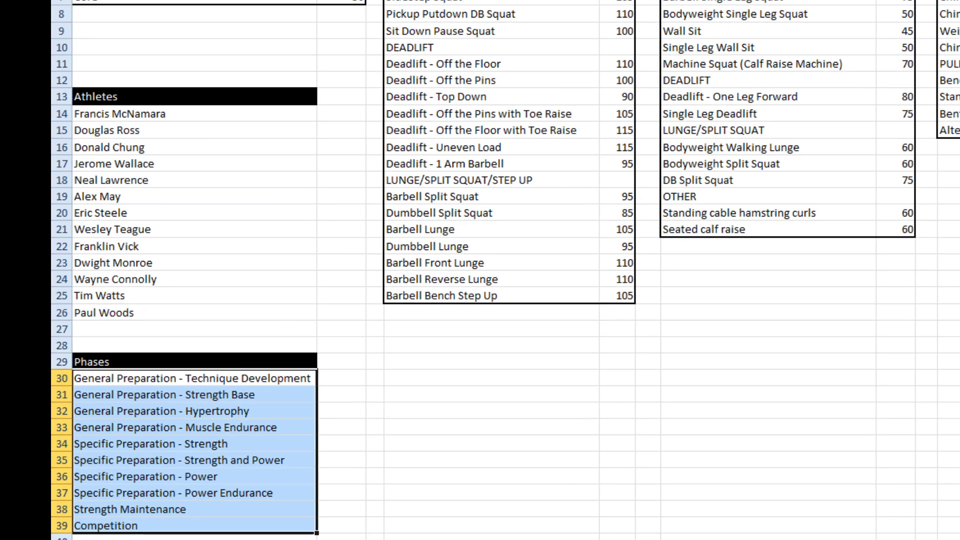
pyautogui.scroll(-7, 284, 385)
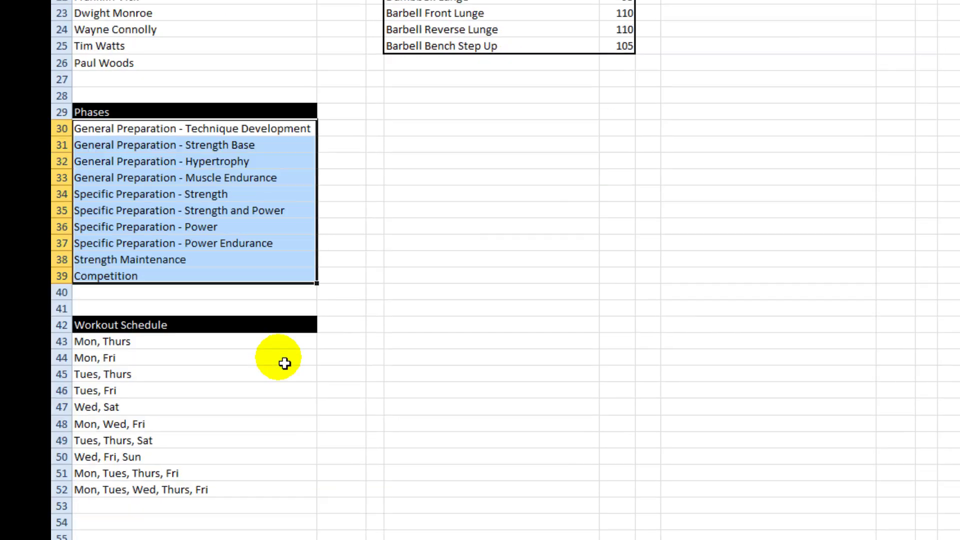
pyautogui.moveTo(188, 247); pyautogui.dragTo(197, 389)
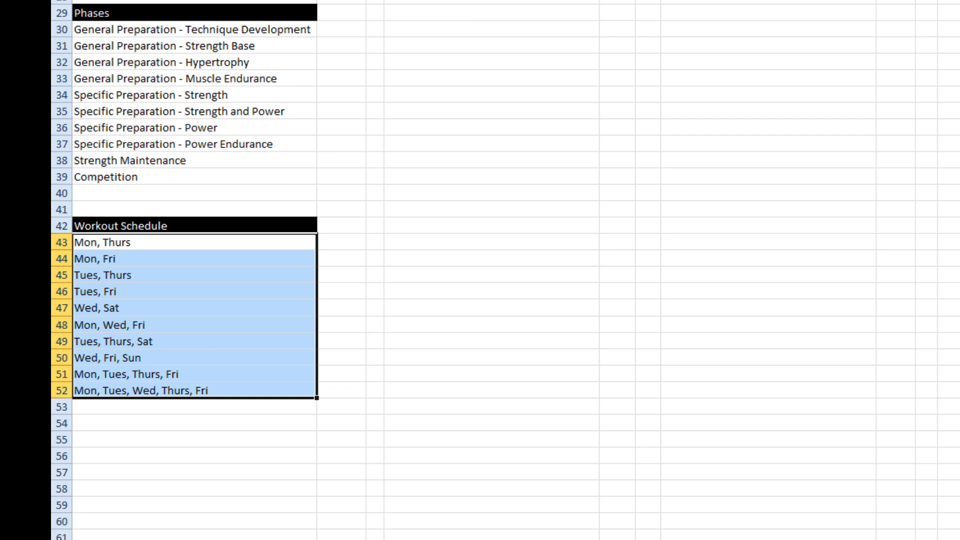
pyautogui.write('listschedule')
pyautogui.press('Return')
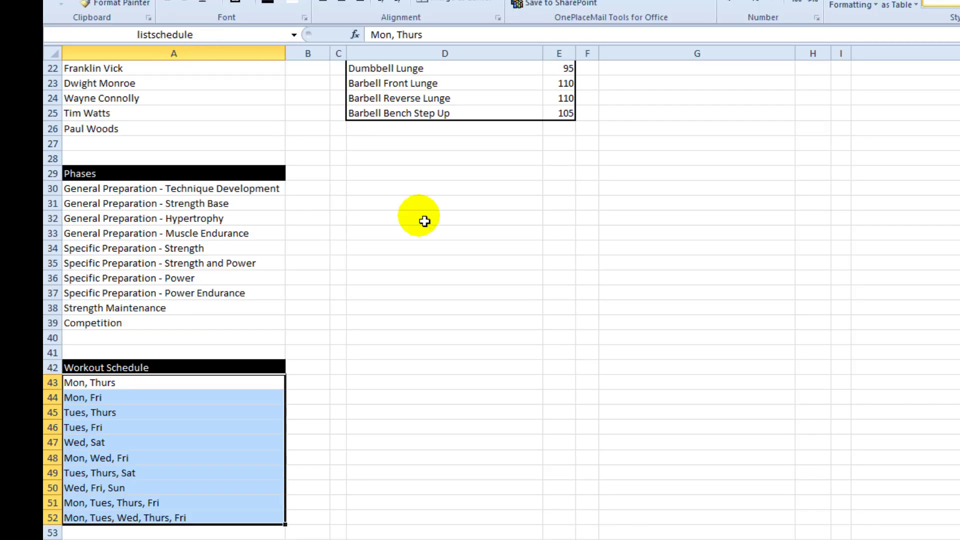
pyautogui.scroll(7, 507, 296)
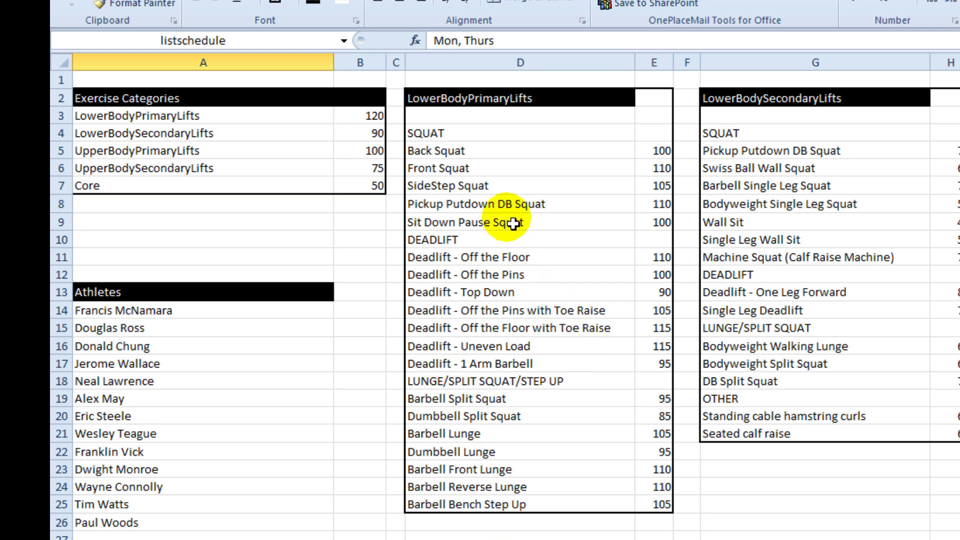
# Name the LowerBodyPrimaryLifts exercise names 'listLowerBodyPrimaryLifts', reusing the D2 heading text.
pyautogui.moveTo(520, 115); pyautogui.dragTo(505, 505)
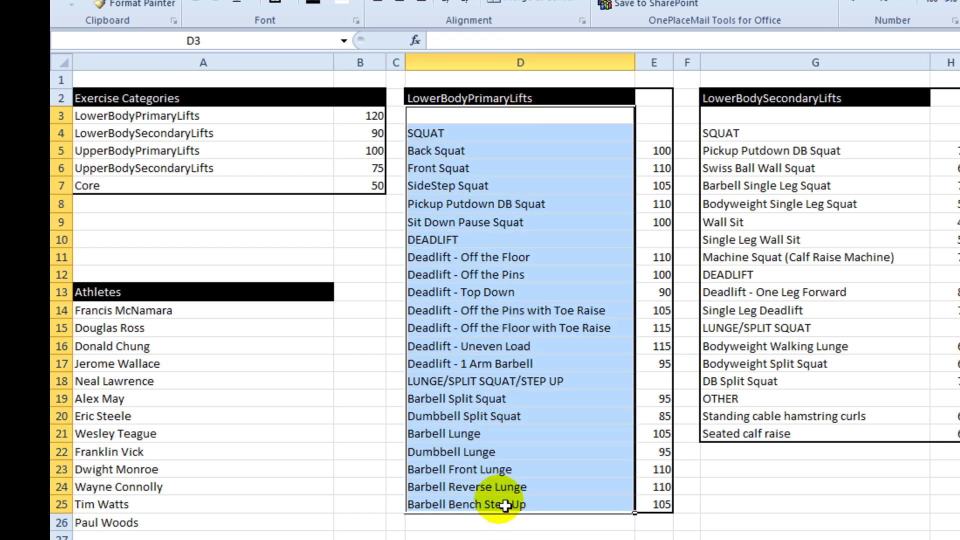
pyautogui.click(179, 117)
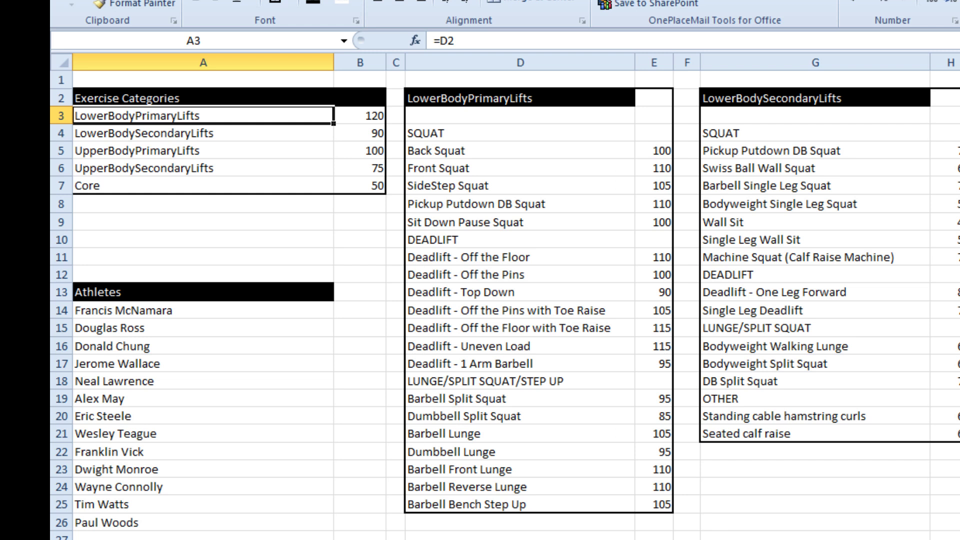
pyautogui.click(480, 105)
pyautogui.moveTo(560, 40); pyautogui.dragTo(431, 40)
pyautogui.hotkey('ctrl', 'c')
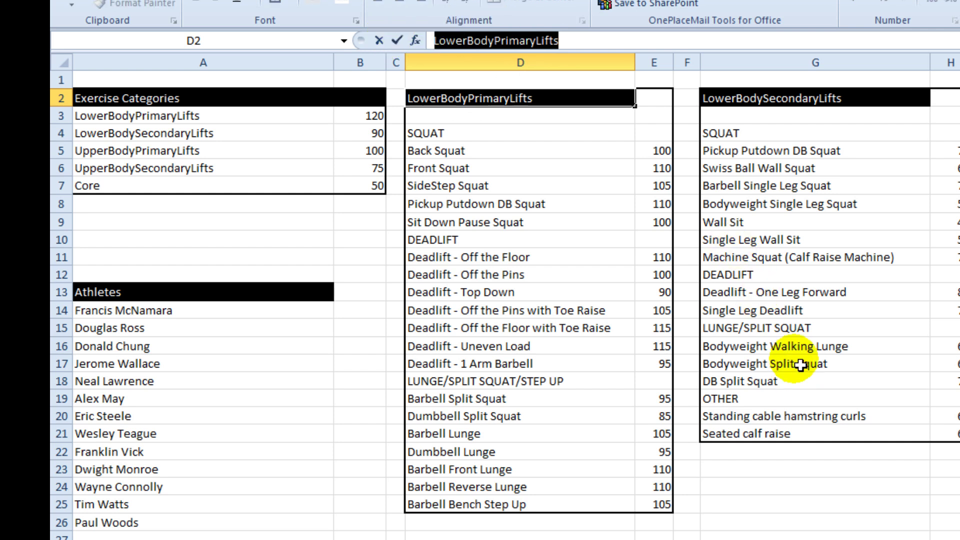
pyautogui.press('Escape')
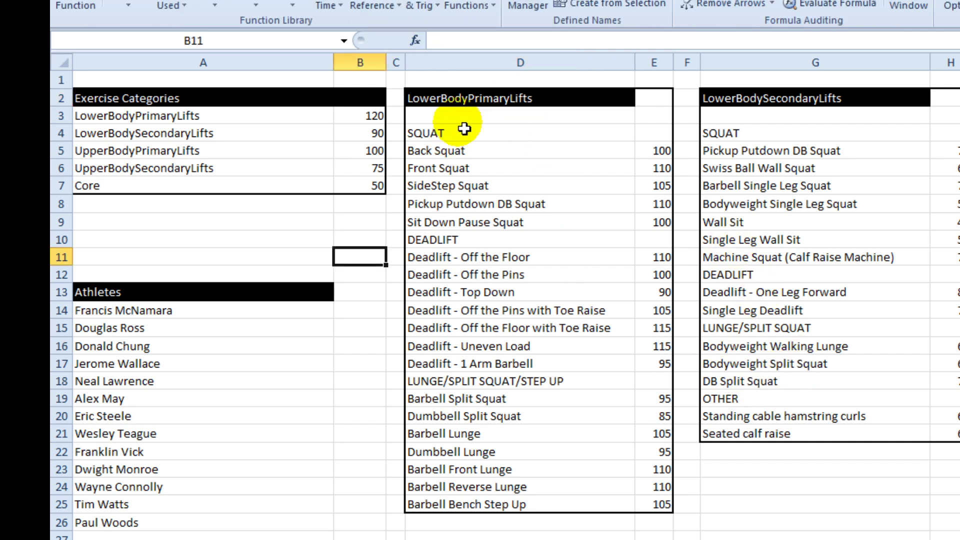
pyautogui.moveTo(467, 118); pyautogui.dragTo(439, 510)
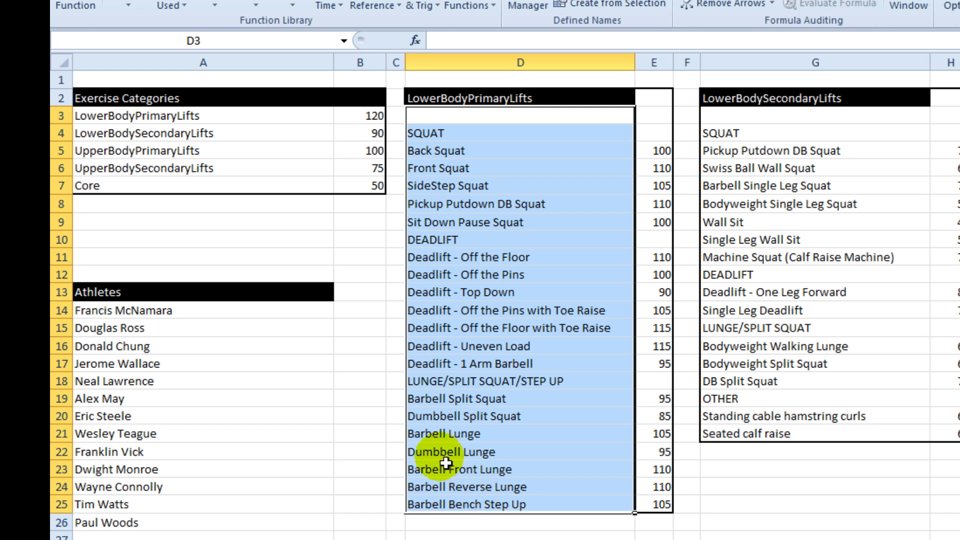
pyautogui.click(233, 44)
pyautogui.write('lkis')
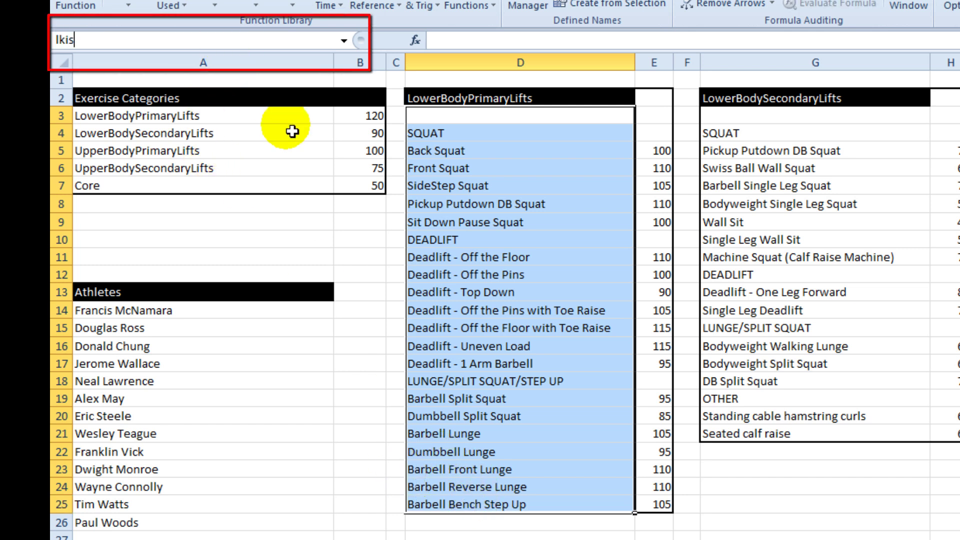
pyautogui.write('t')
pyautogui.press('BackSpace')
pyautogui.press('BackSpace')
pyautogui.press('BackSpace')
pyautogui.press('BackSpace')
pyautogui.write('ist')
pyautogui.hotkey('ctrl', 'v')
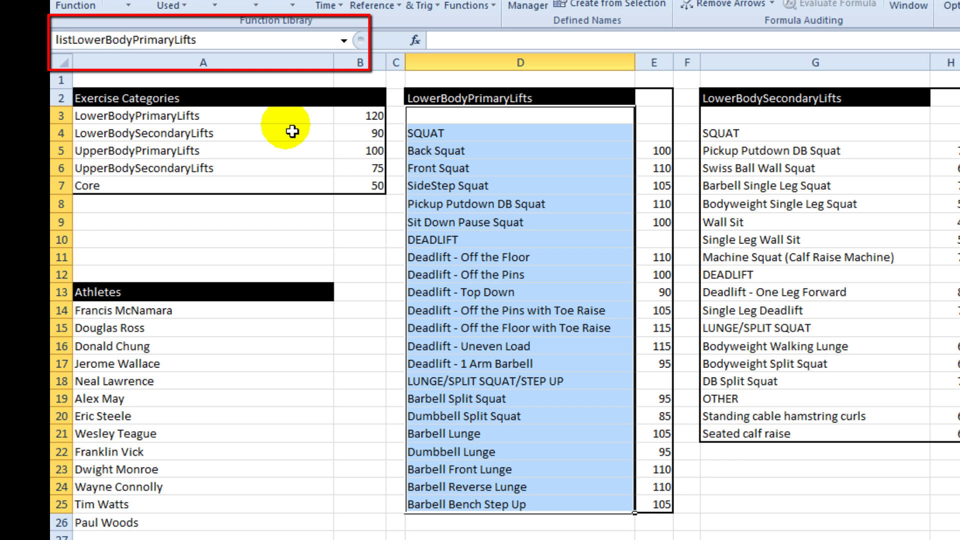
# Name the lift table D3:E25 with its points 'tableLowerBodyPrimaryLifts'.
pyautogui.click(432, 115)
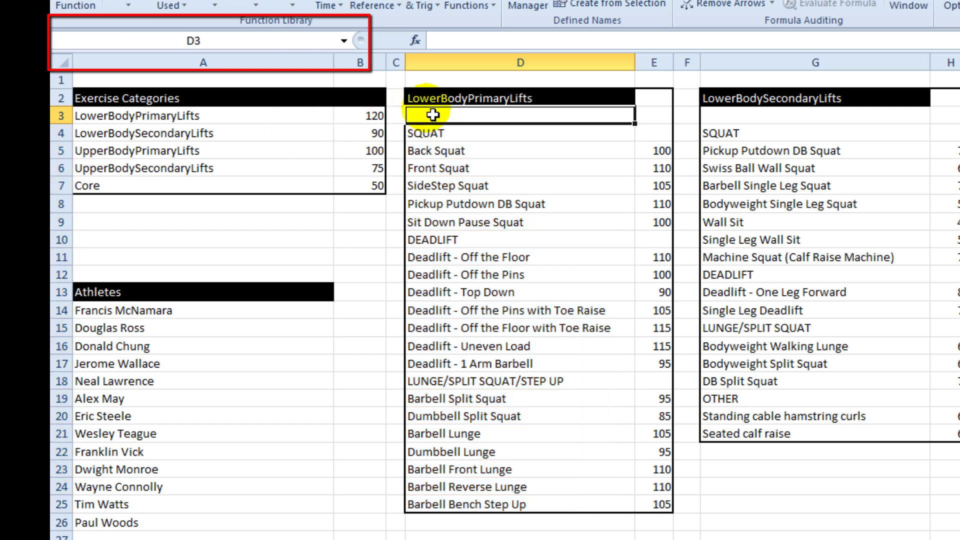
pyautogui.moveTo(433, 115); pyautogui.dragTo(653, 503)
pyautogui.click(235, 46)
pyautogui.write('table')
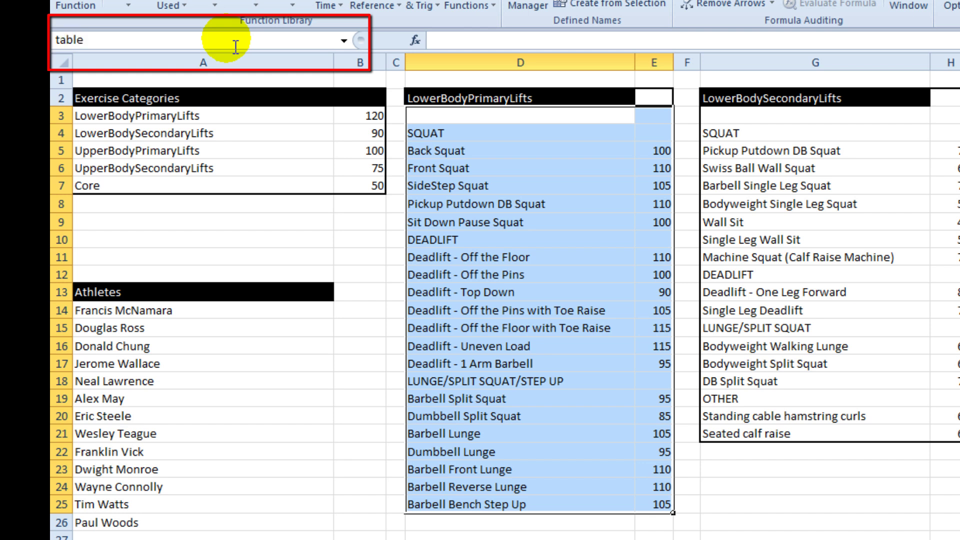
pyautogui.write('LowerBodyPrimaryLifts')
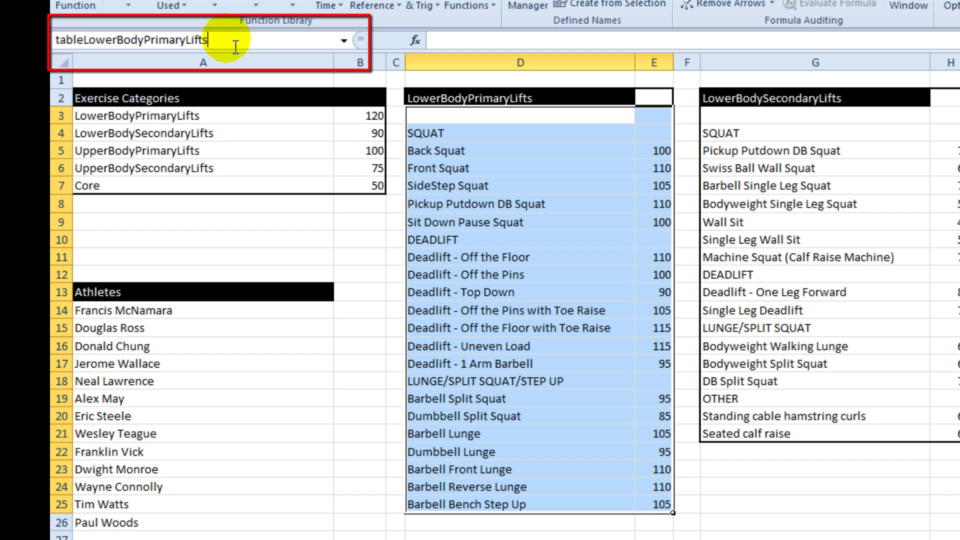
pyautogui.press('Return')
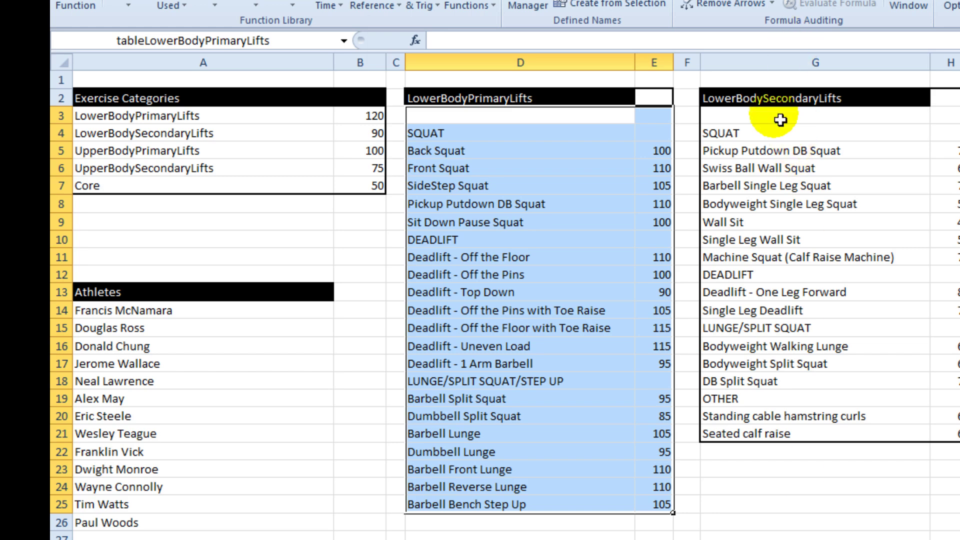
pyautogui.moveTo(780, 120); pyautogui.dragTo(791, 444)
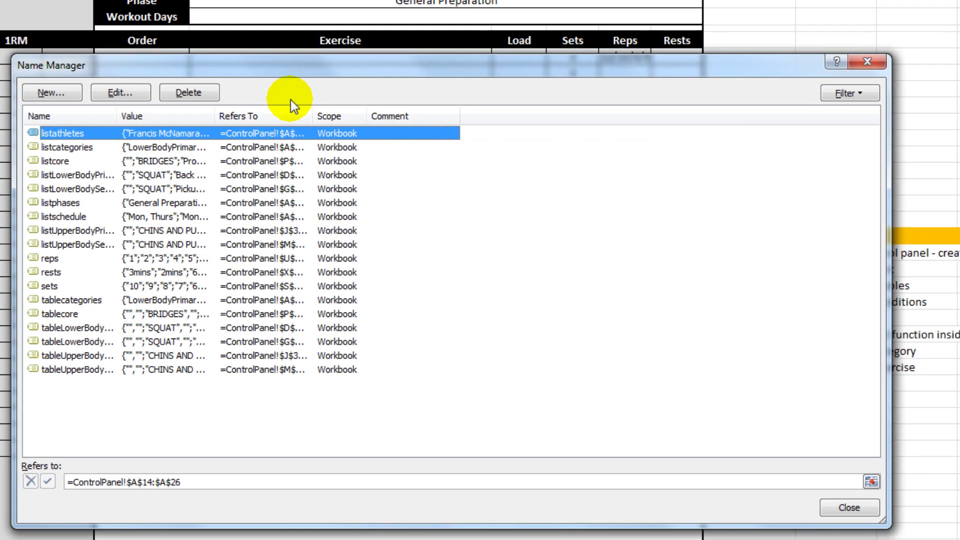
# Widen the Name Manager's Name and Value columns to read the full named ranges.
pyautogui.moveTo(120, 115); pyautogui.dragTo(203, 116)
pyautogui.moveTo(301, 115); pyautogui.dragTo(464, 170)
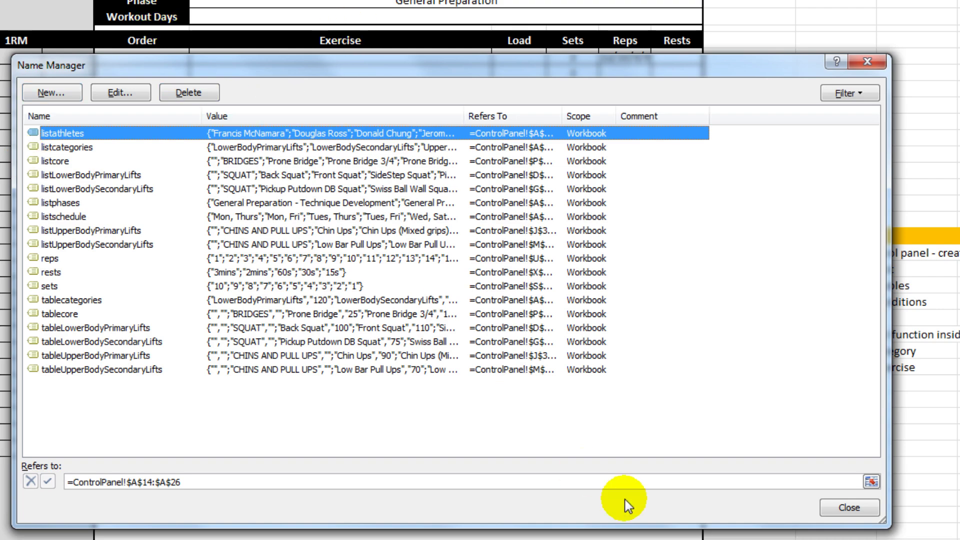
# Give the Athlete Name cell F2 a dropdown list validated against =listathletes.
pyautogui.click(824, 515)
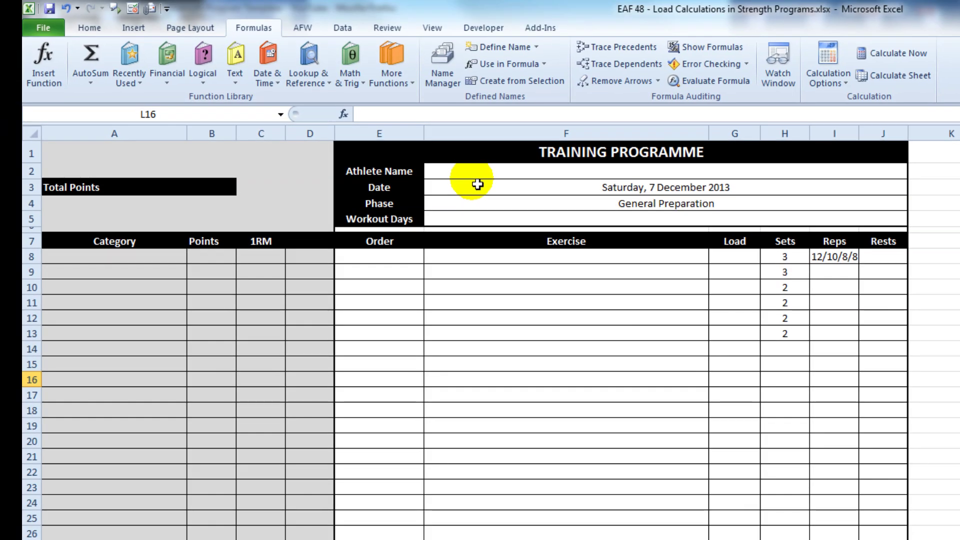
pyautogui.click(475, 176)
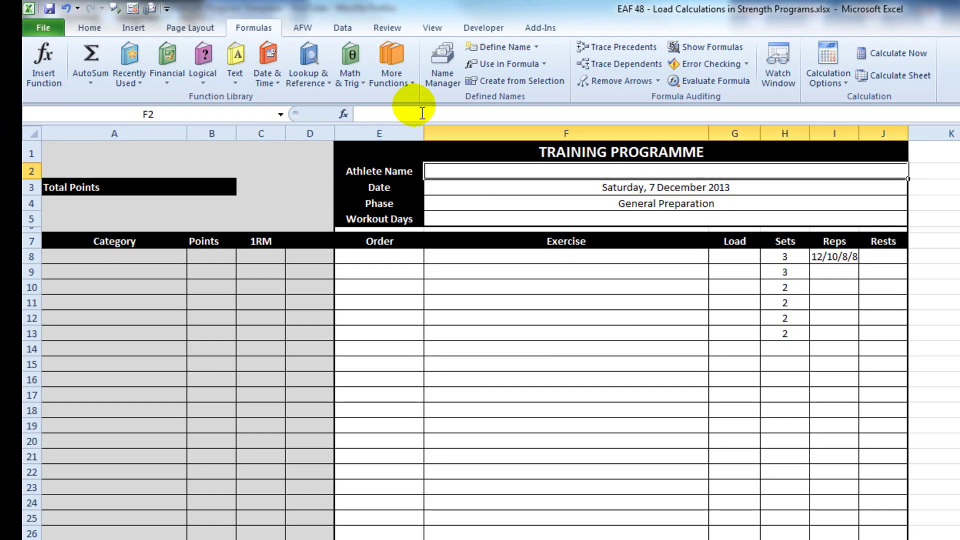
pyautogui.click(342, 28)
pyautogui.click(622, 80)
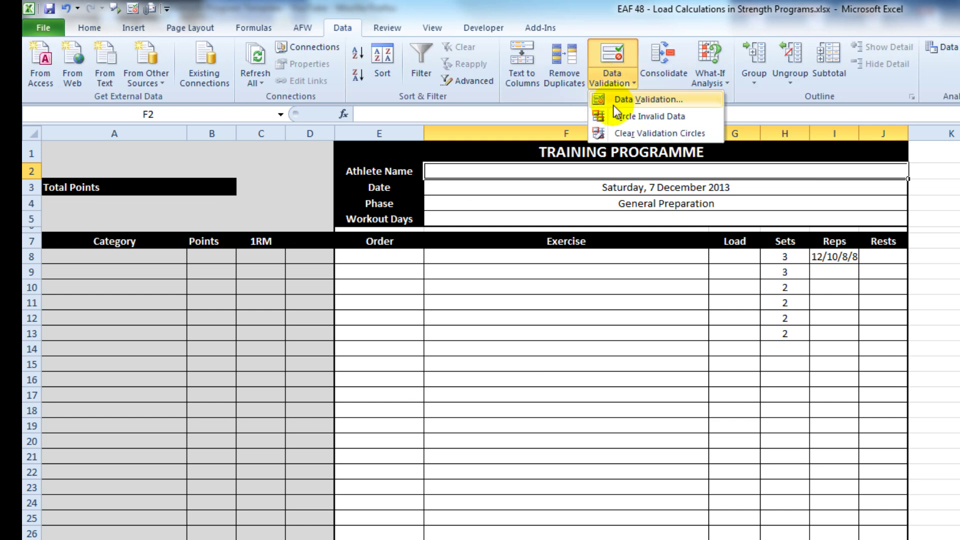
pyautogui.click(592, 443)
pyautogui.click(593, 472)
pyautogui.click(583, 510)
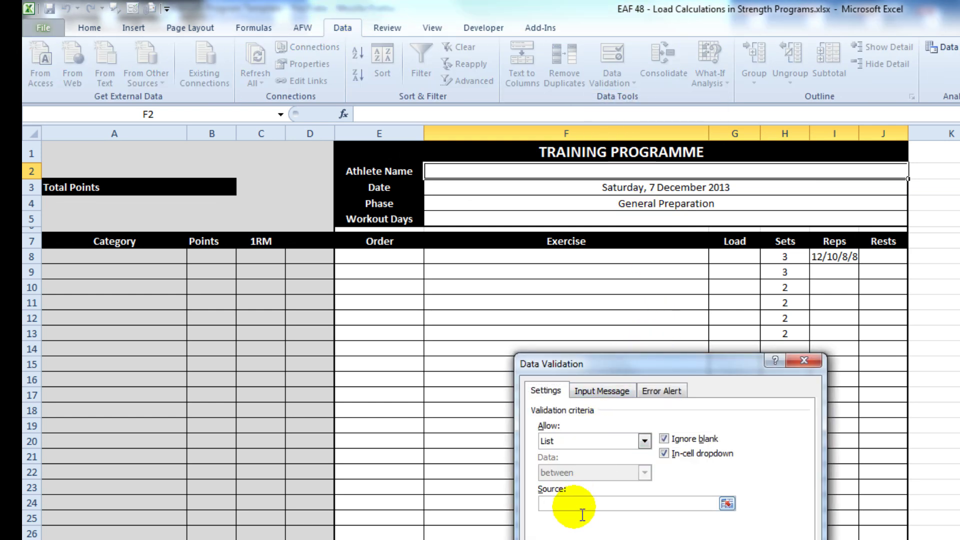
pyautogui.press('F3')
pyautogui.doubleClick(600, 444)
pyautogui.press('Return')
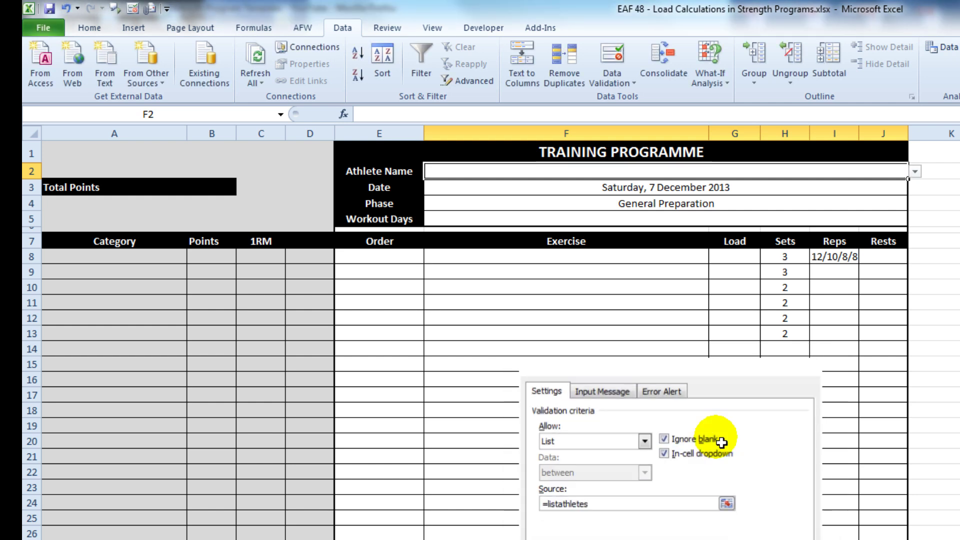
# Give the Phase cell F4 a dropdown list validated against =listphases.
pyautogui.click(495, 205)
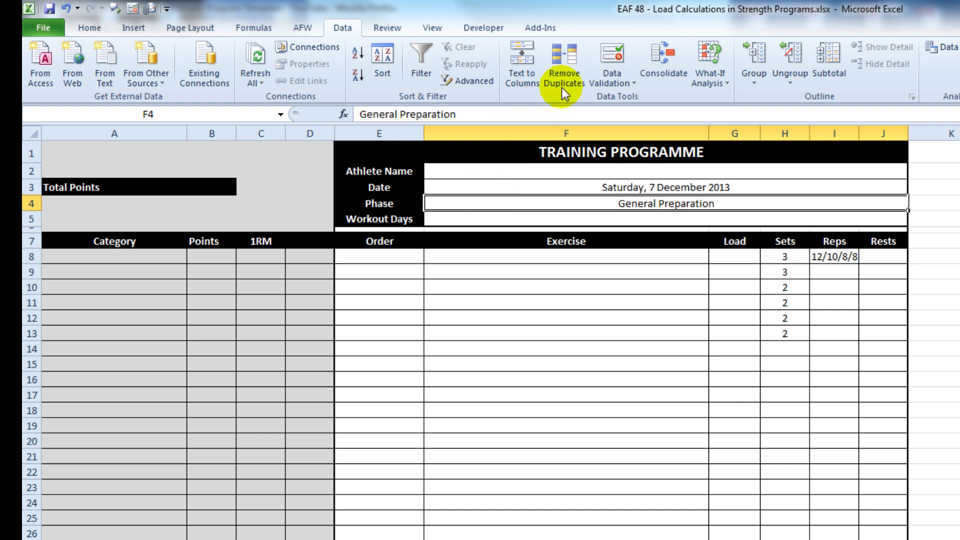
pyautogui.click(600, 84)
pyautogui.click(602, 97)
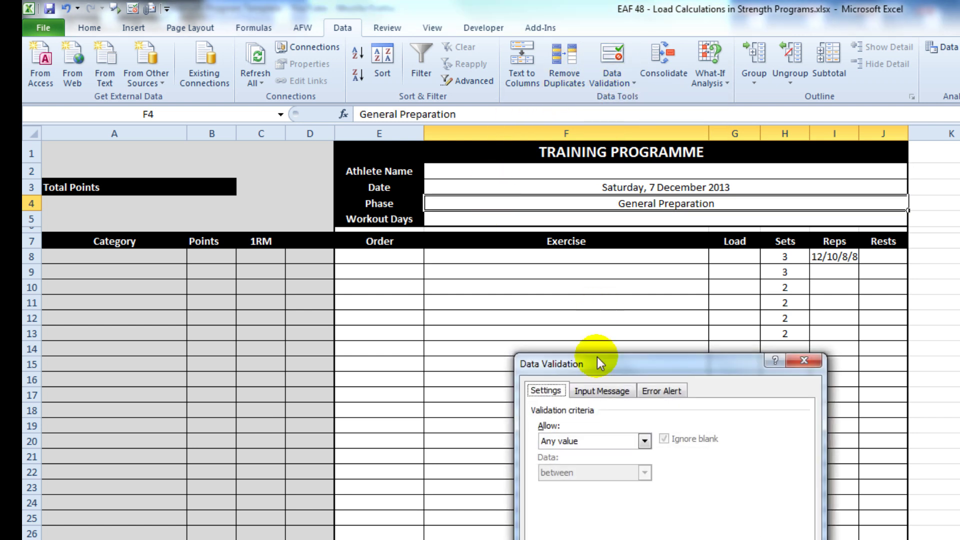
pyautogui.click(596, 439)
pyautogui.click(588, 482)
pyautogui.click(583, 504)
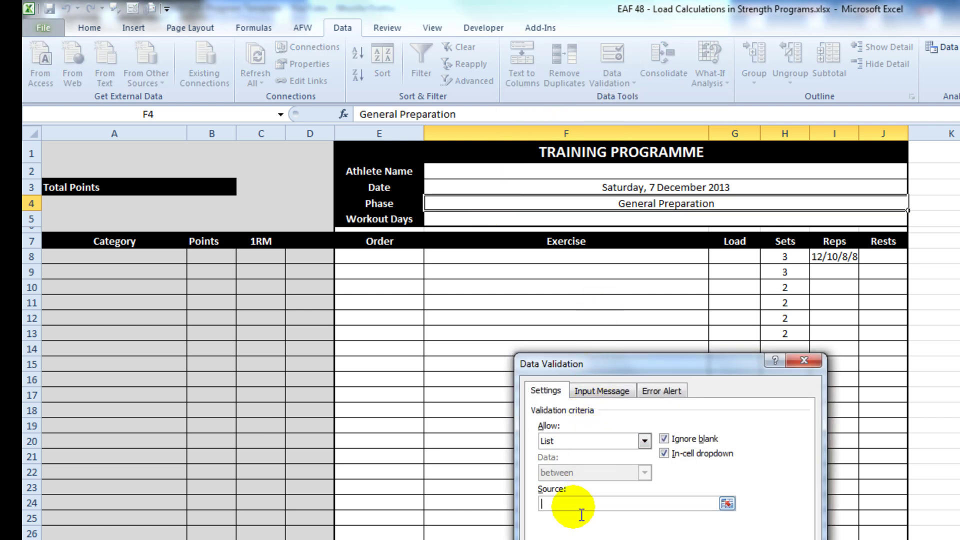
pyautogui.press('F3')
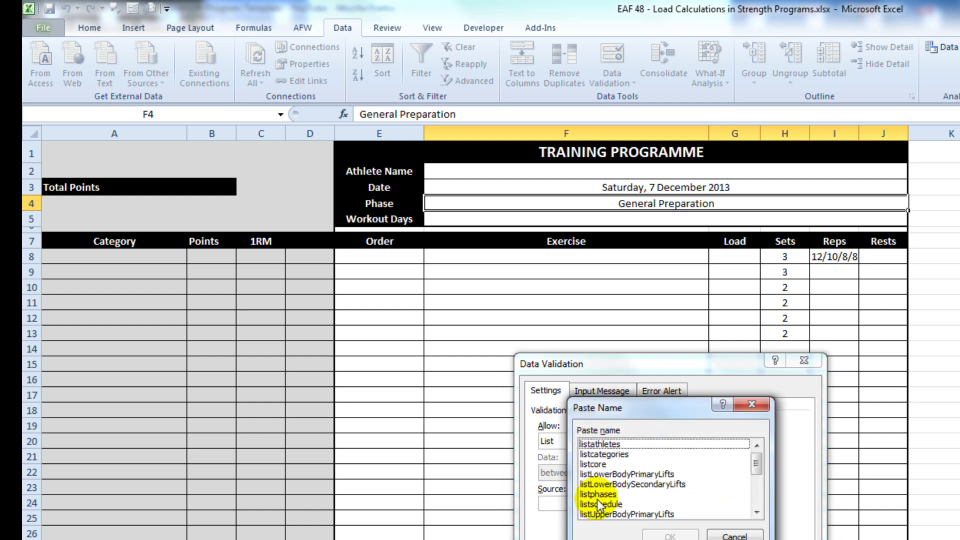
pyautogui.doubleClick(598, 493)
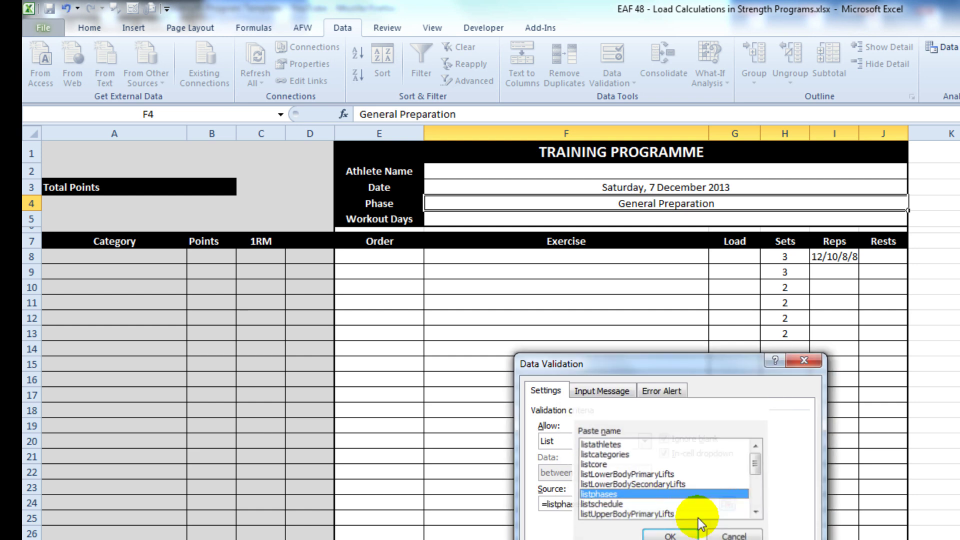
pyautogui.click(669, 534)
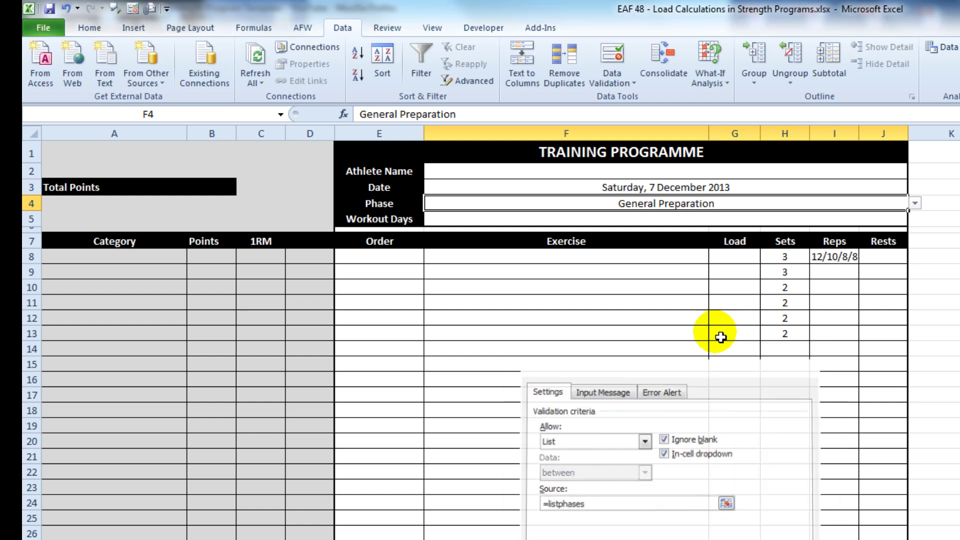
# Give Workout Days F5 a =listschedule dropdown with the error alert switched off.
pyautogui.click(600, 221)
pyautogui.click(608, 84)
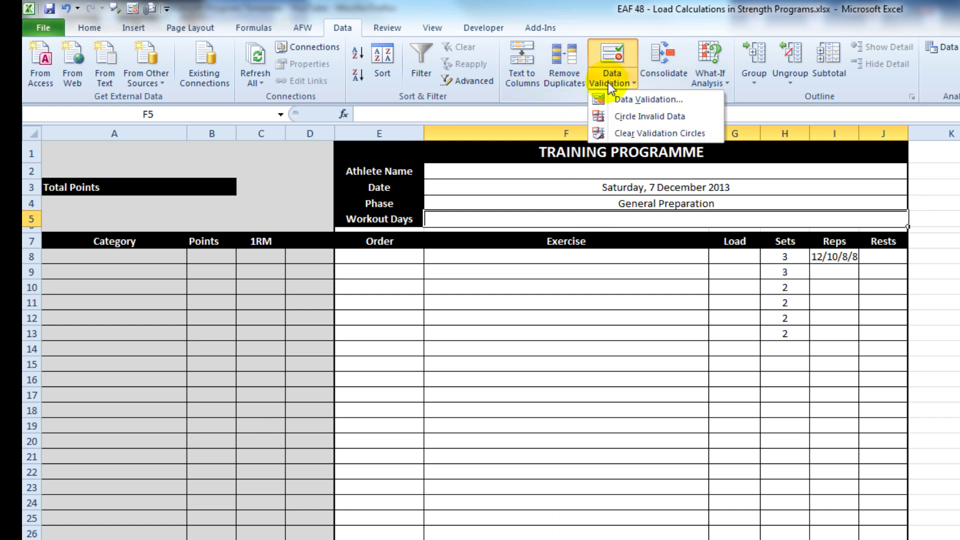
pyautogui.click(610, 99)
pyautogui.click(595, 442)
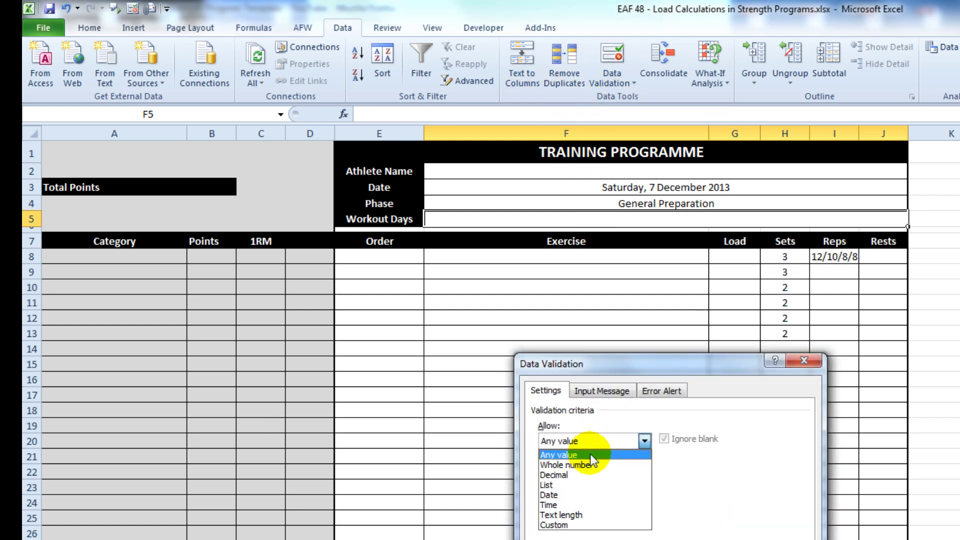
pyautogui.click(571, 482)
pyautogui.click(568, 505)
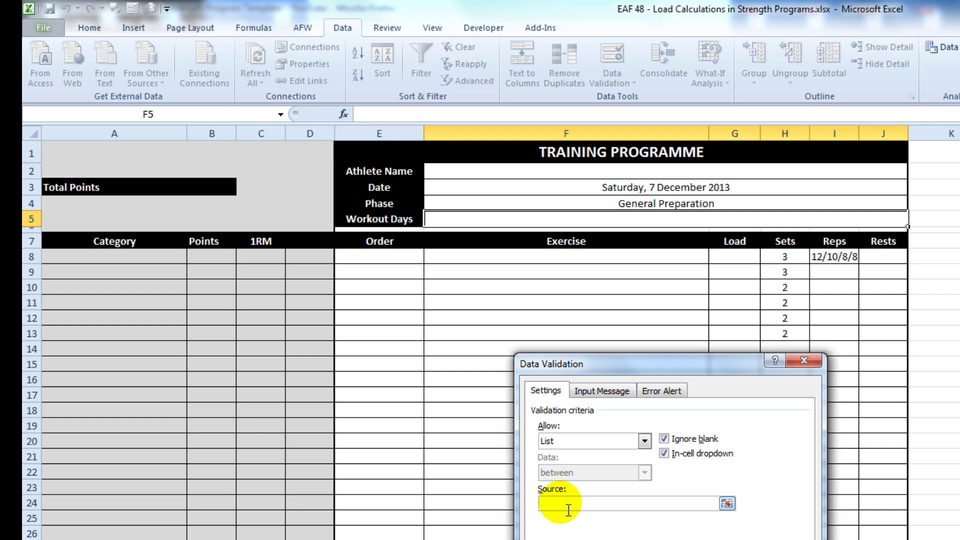
pyautogui.press('F3')
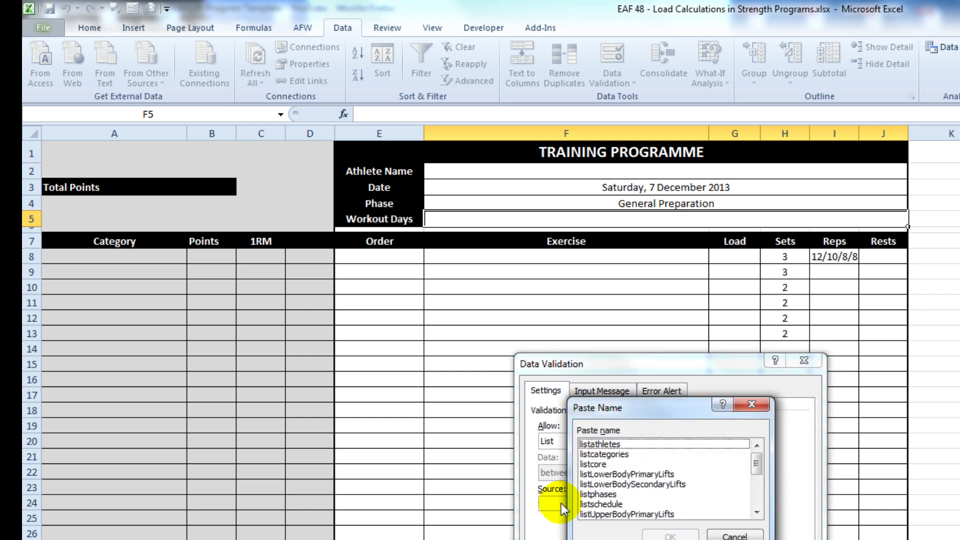
pyautogui.doubleClick(620, 503)
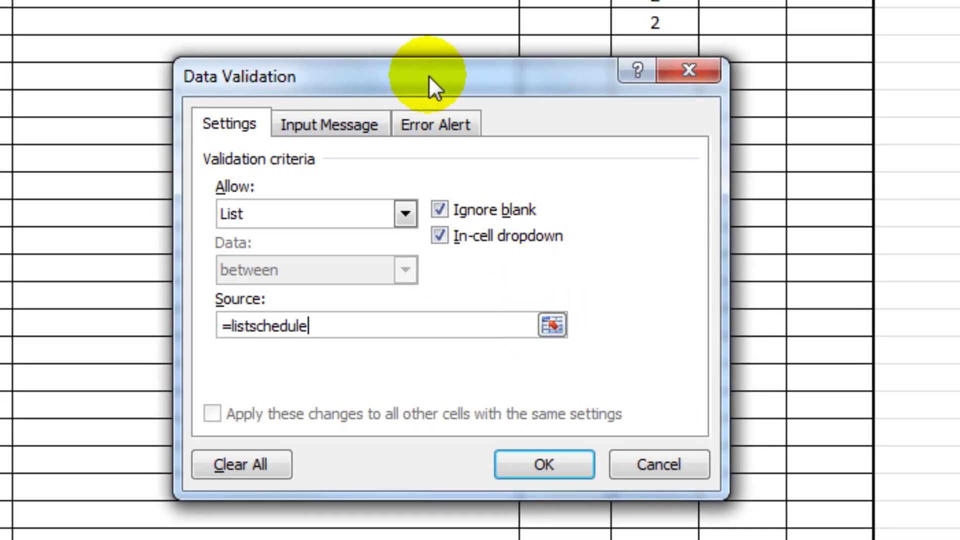
pyautogui.click(454, 125)
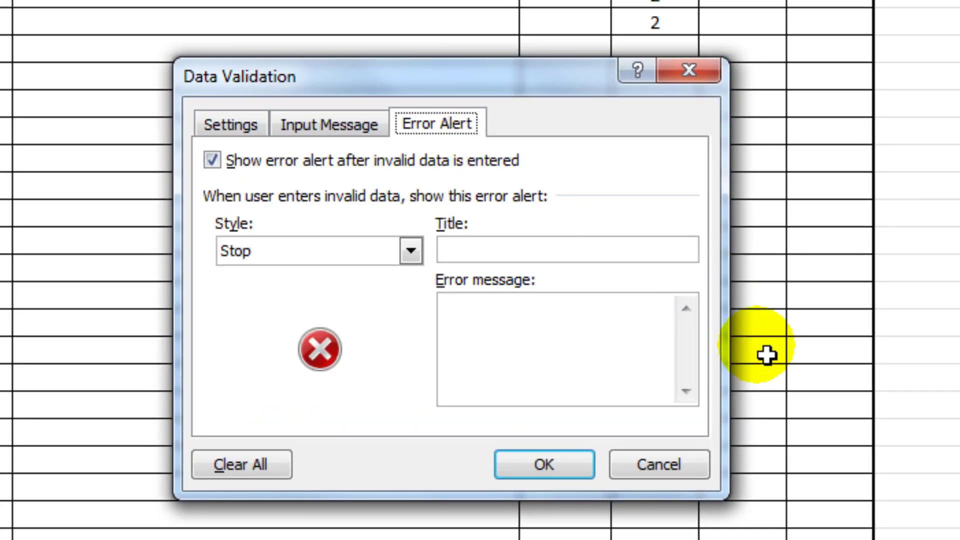
pyautogui.click(214, 160)
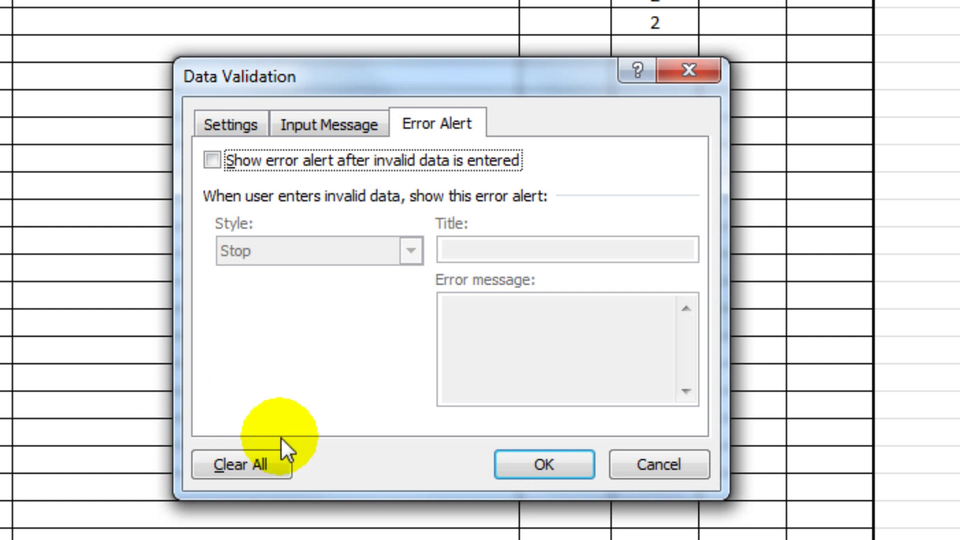
pyautogui.click(547, 472)
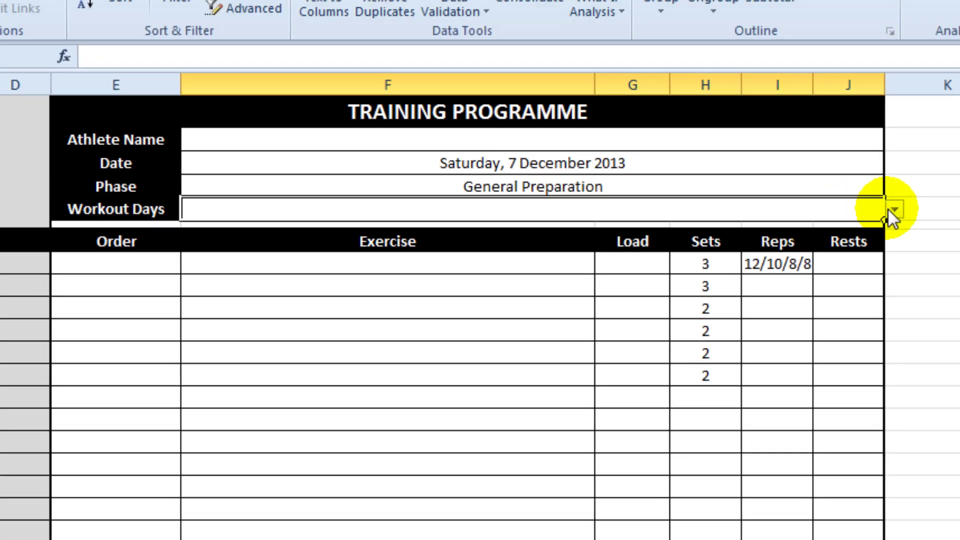
pyautogui.click(891, 65)
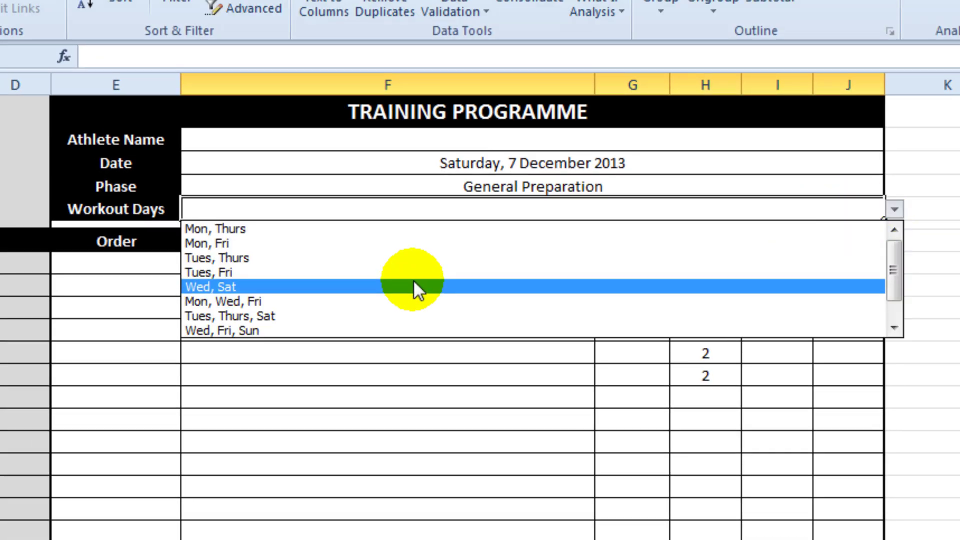
pyautogui.click(421, 287)
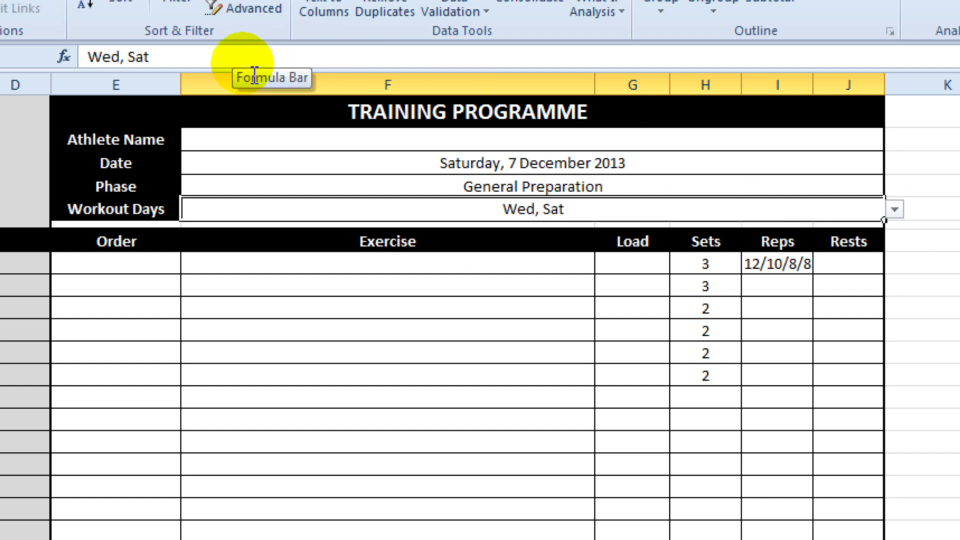
pyautogui.write('Any')
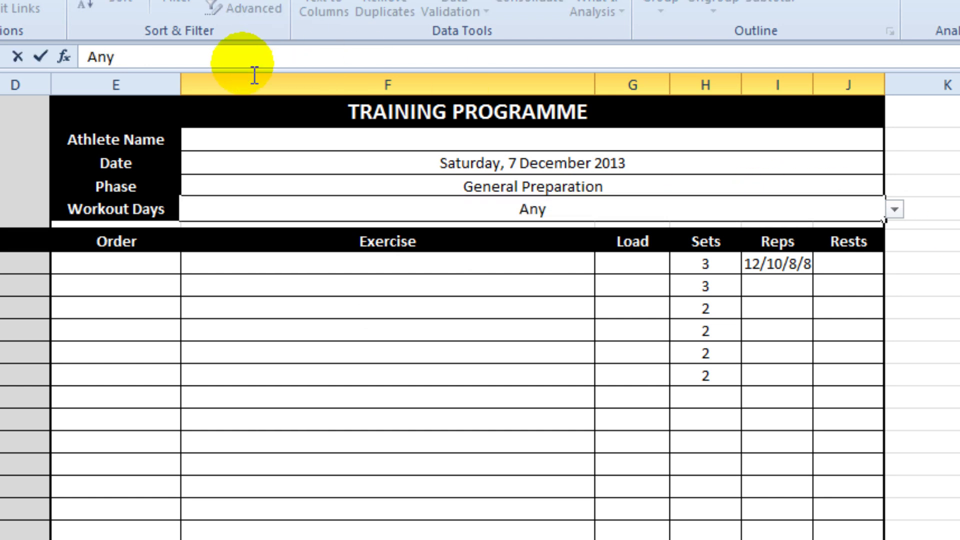
pyautogui.write(' Day')
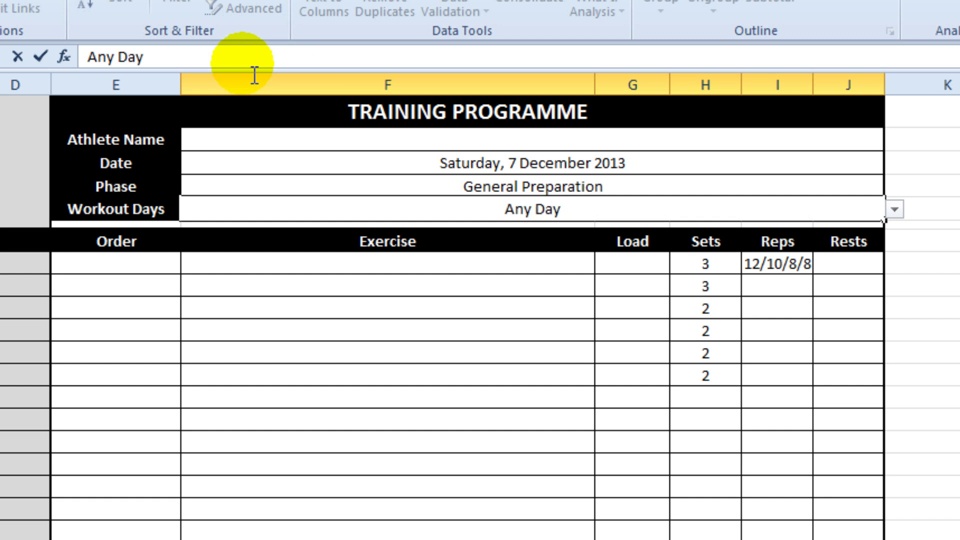
pyautogui.press('Return')
pyautogui.press('Up')
pyautogui.press('Up')
pyautogui.press('Up')
pyautogui.press('Up')
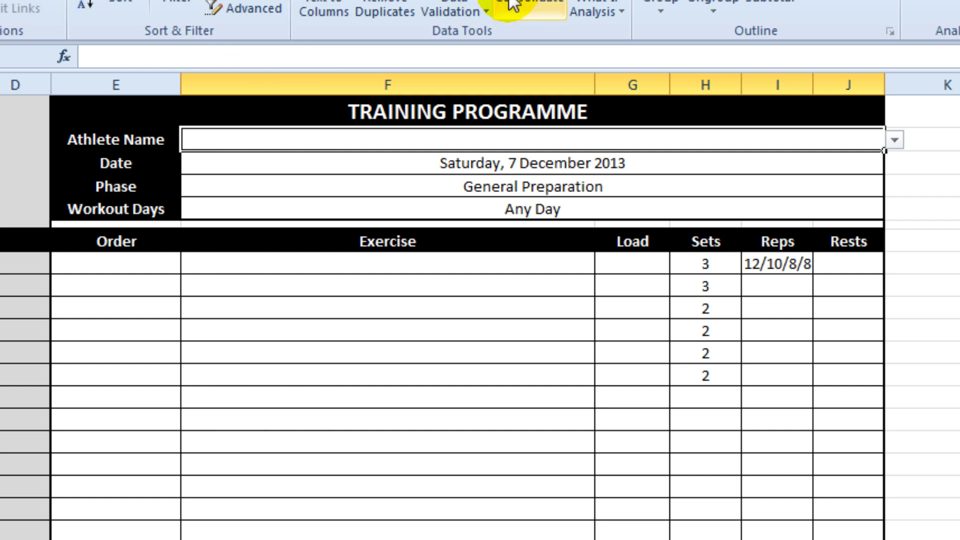
pyautogui.click(893, 140)
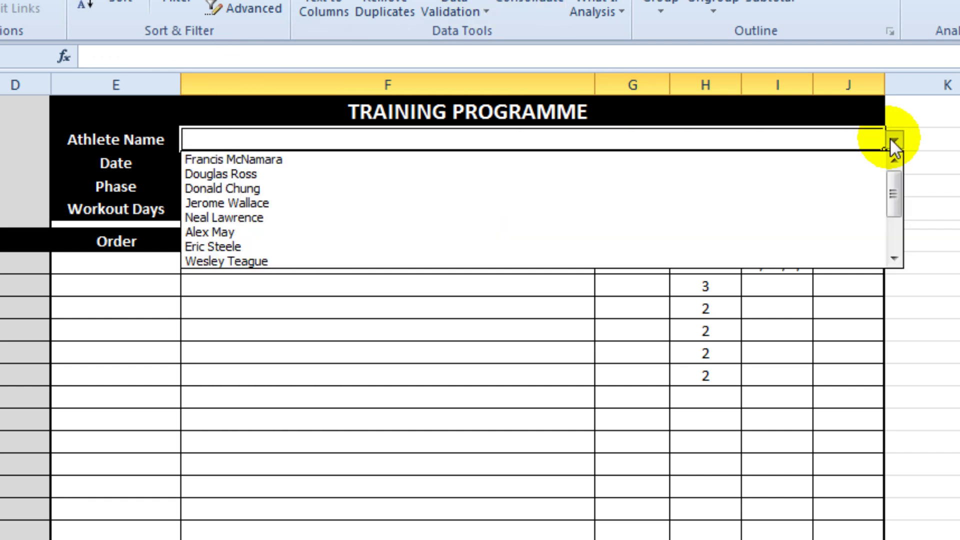
pyautogui.click(890, 139)
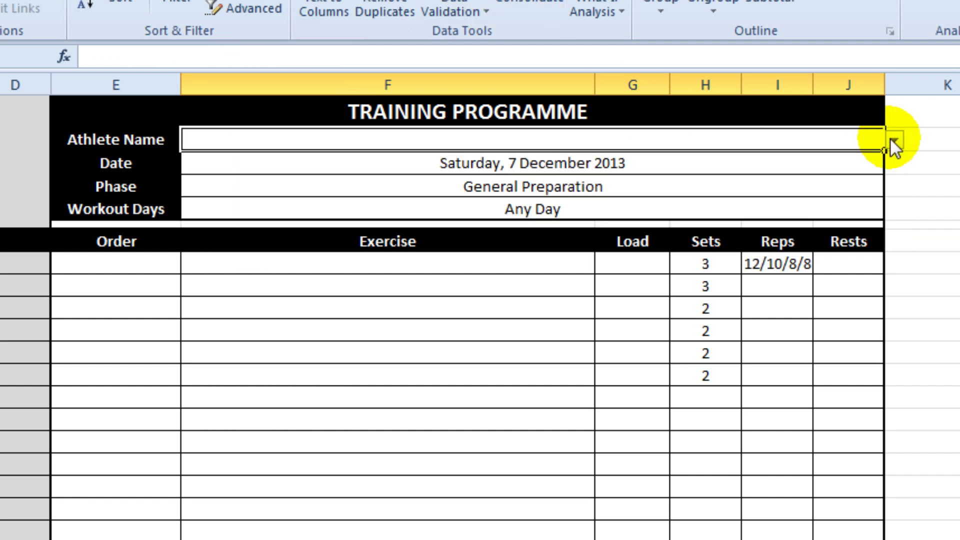
pyautogui.write('John')
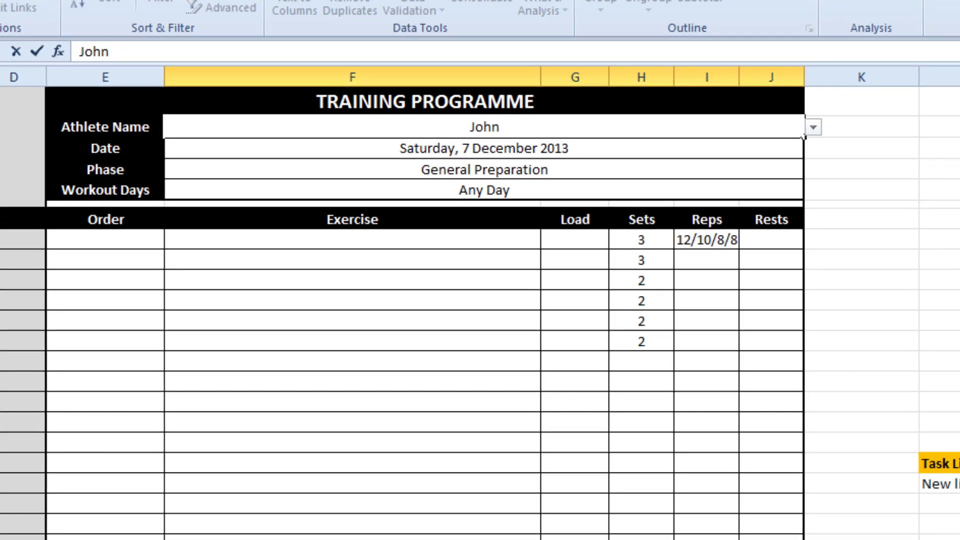
pyautogui.press('Return')
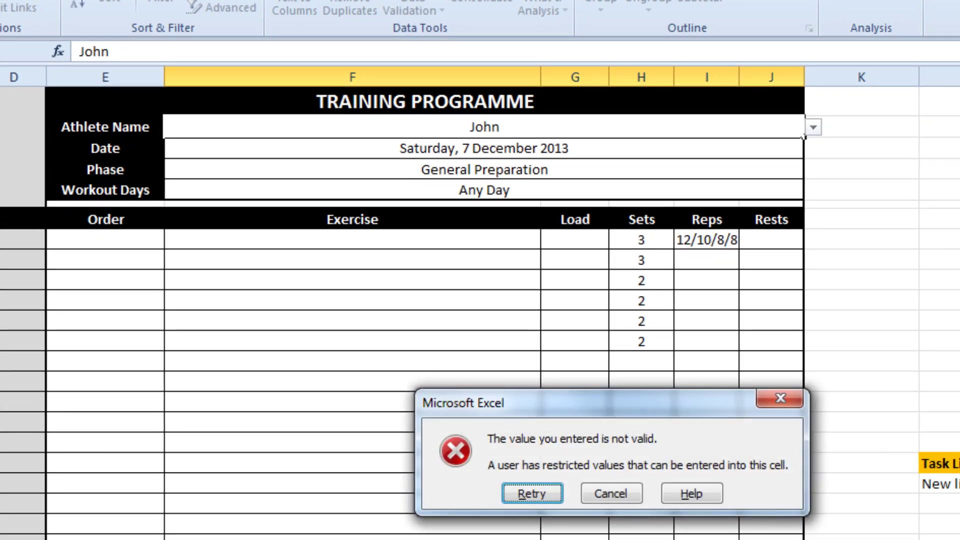
pyautogui.click(629, 496)
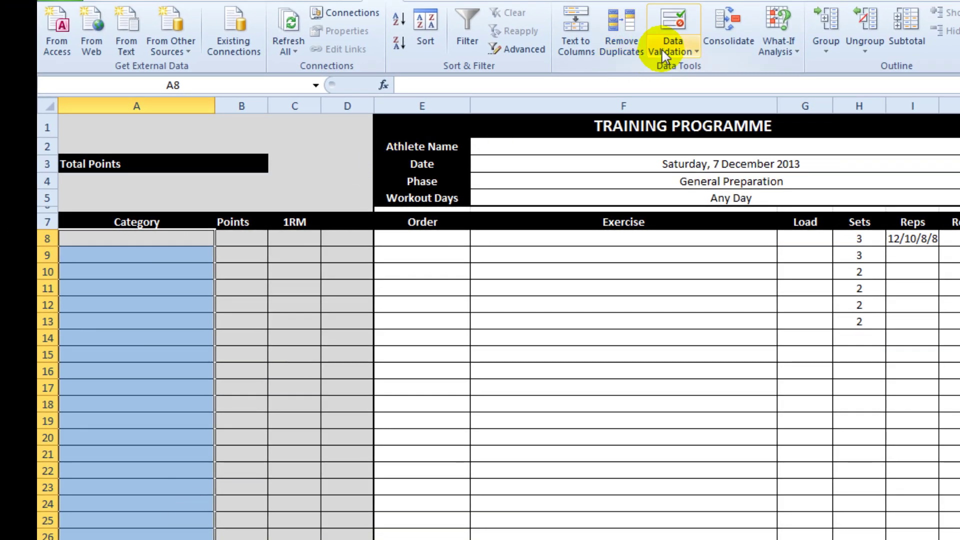
# Restrict the Category cells to a dropdown list sourced from listcategories.
pyautogui.click(662, 50)
pyautogui.click(667, 65)
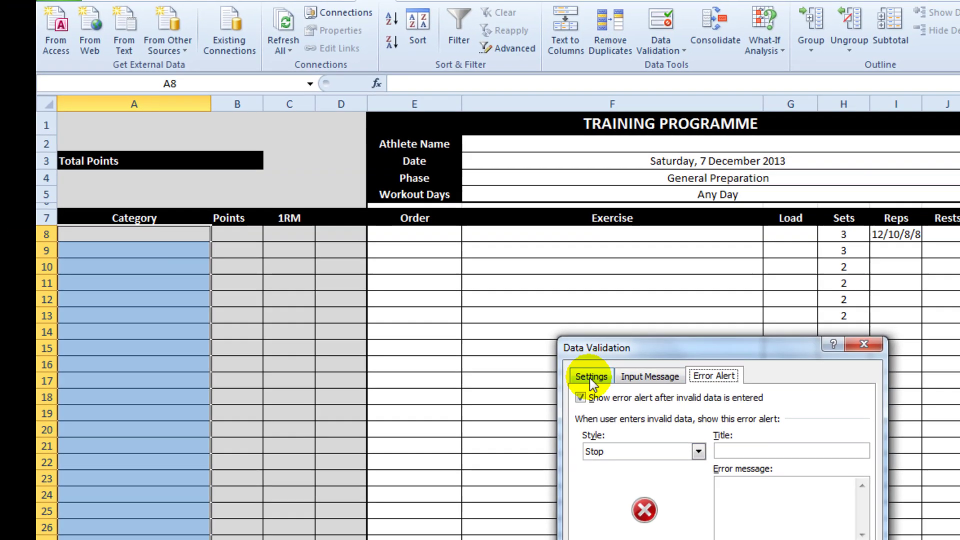
pyautogui.click(602, 383)
pyautogui.click(627, 438)
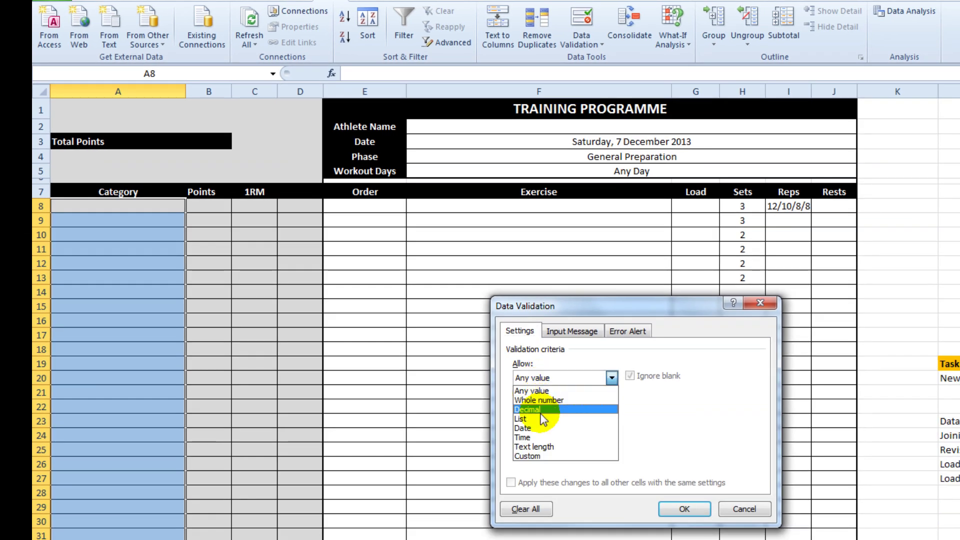
pyautogui.click(542, 420)
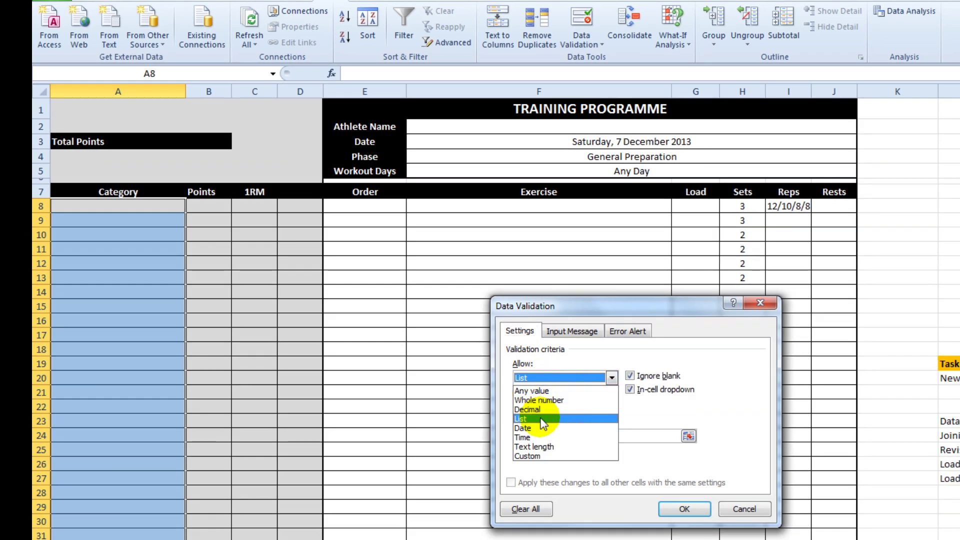
pyautogui.click(536, 432)
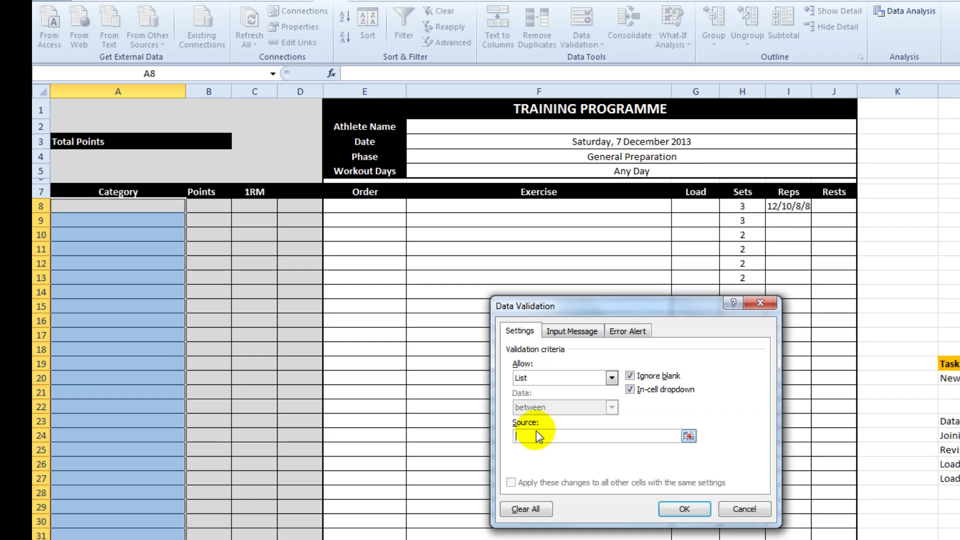
pyautogui.press('F3')
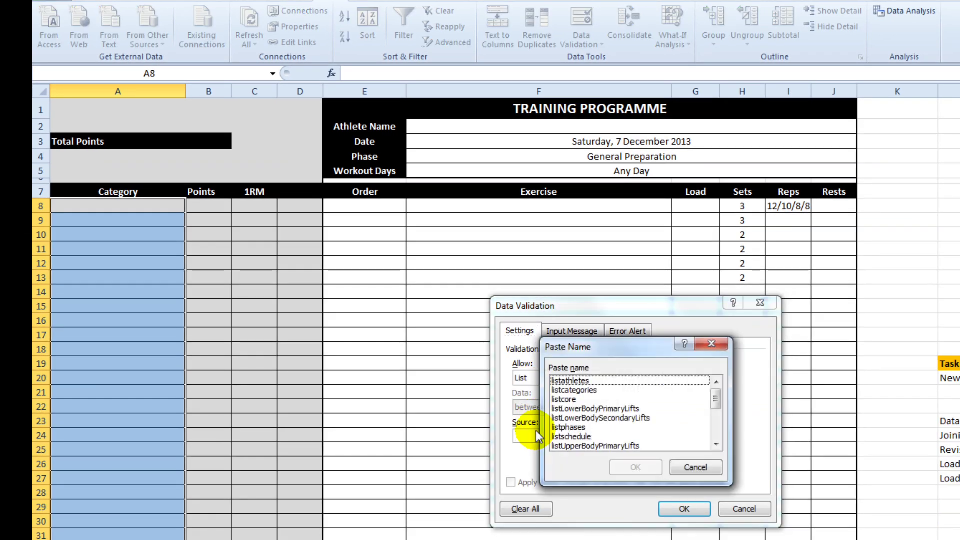
pyautogui.click(574, 390)
pyautogui.click(635, 467)
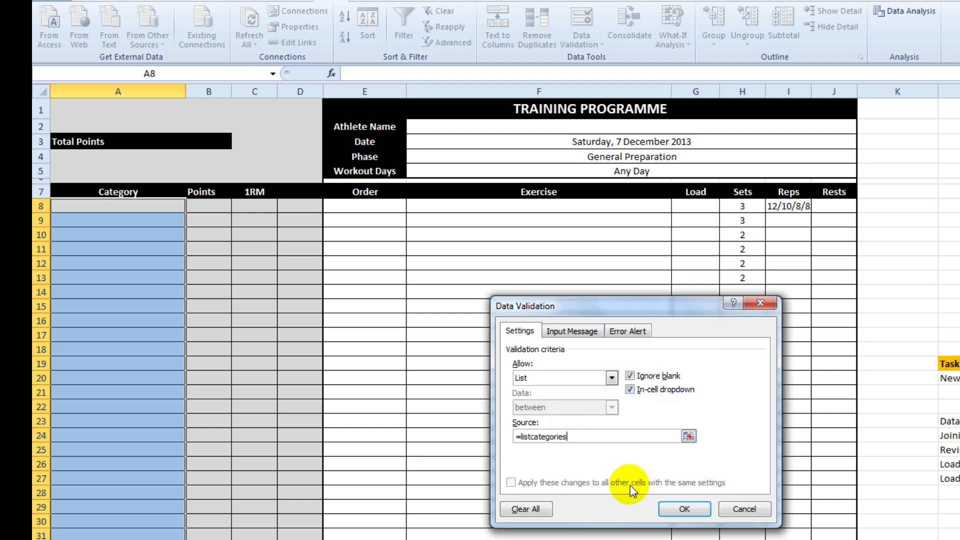
pyautogui.click(683, 508)
# Pick LowerBodyPrimaryLifts, UpperBodySecondaryLifts and LowerBodyPrimaryLifts for categories in A8, A9 and A10.
pyautogui.click(115, 206)
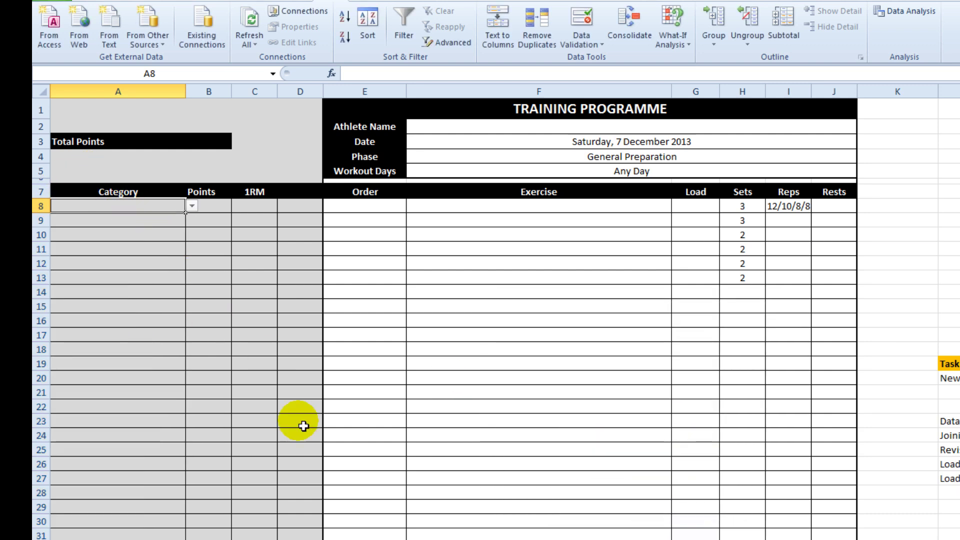
pyautogui.click(192, 206)
pyautogui.click(181, 217)
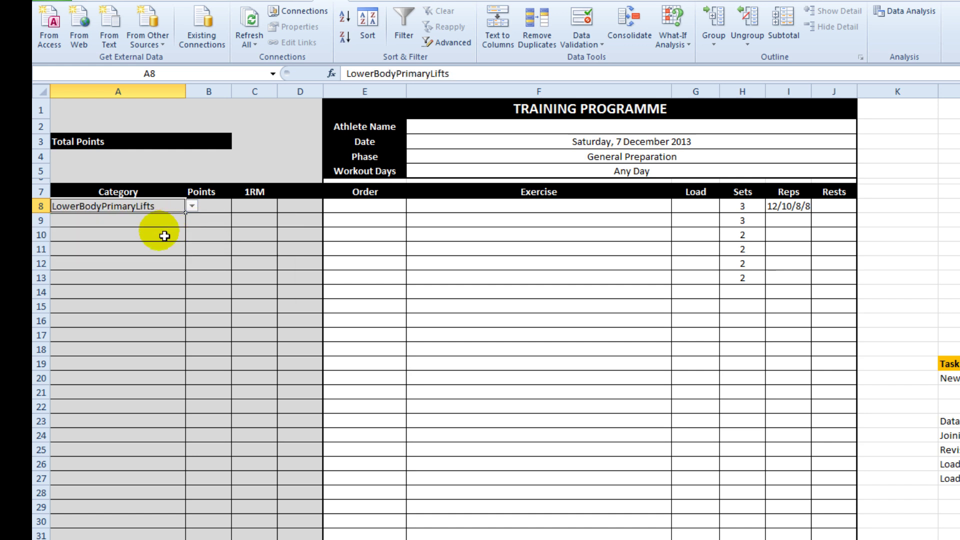
pyautogui.click(184, 220)
pyautogui.click(192, 220)
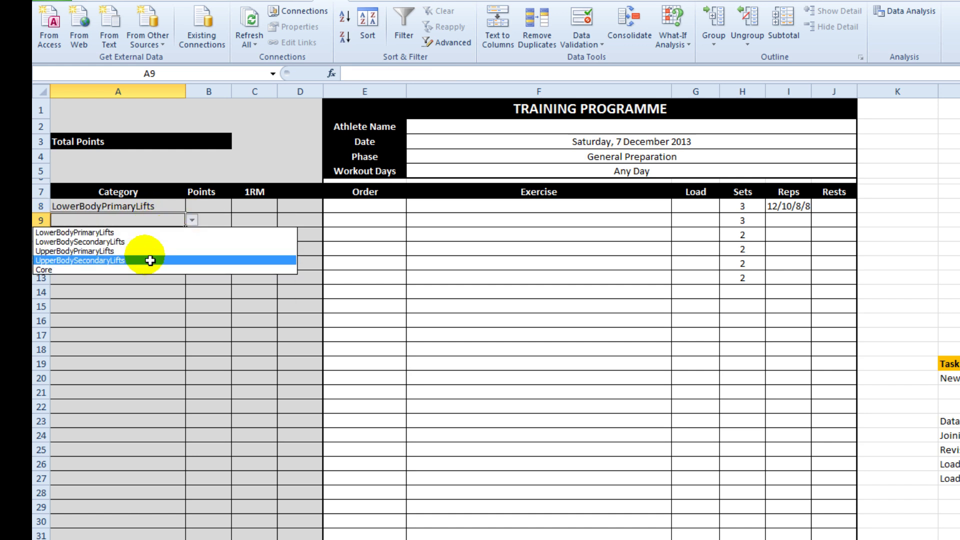
pyautogui.click(145, 261)
pyautogui.click(156, 245)
pyautogui.click(192, 234)
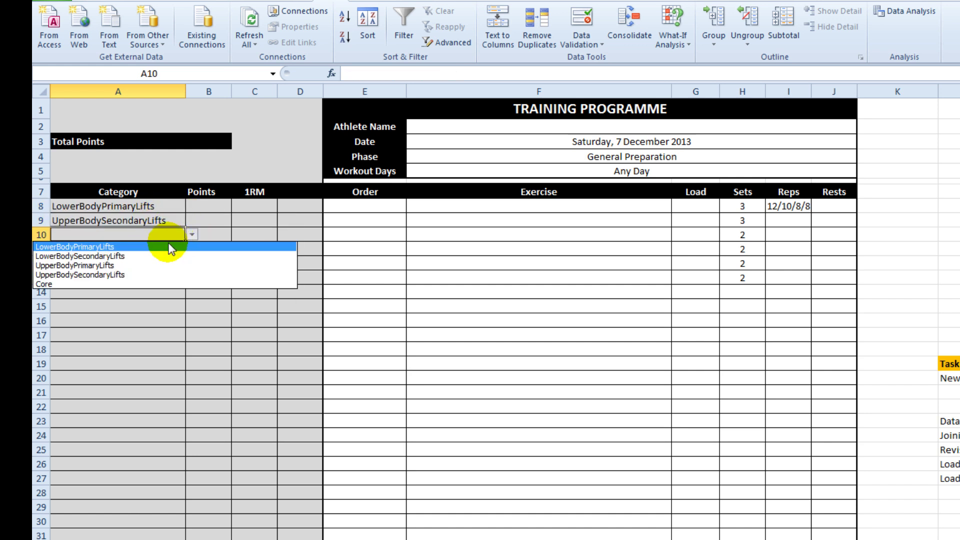
pyautogui.click(167, 245)
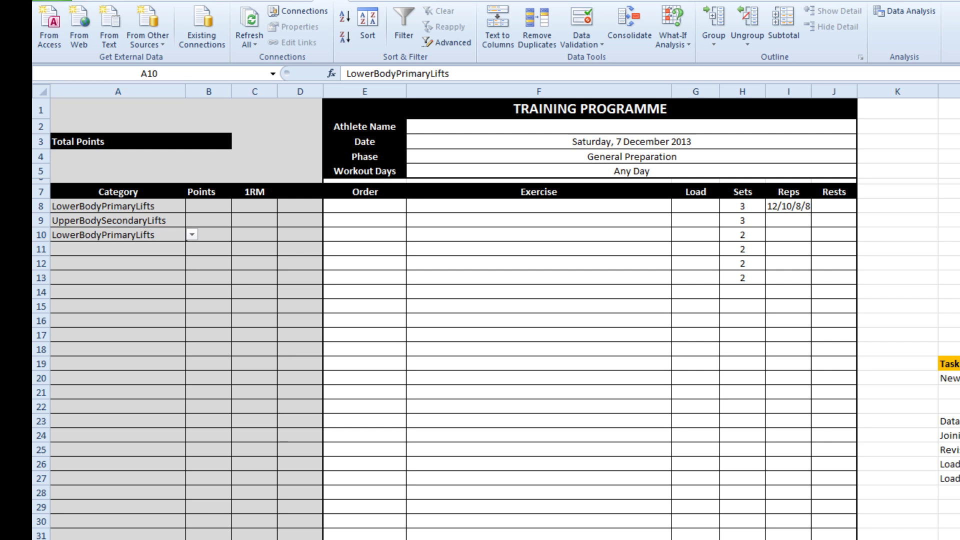
pyautogui.click(82, 250)
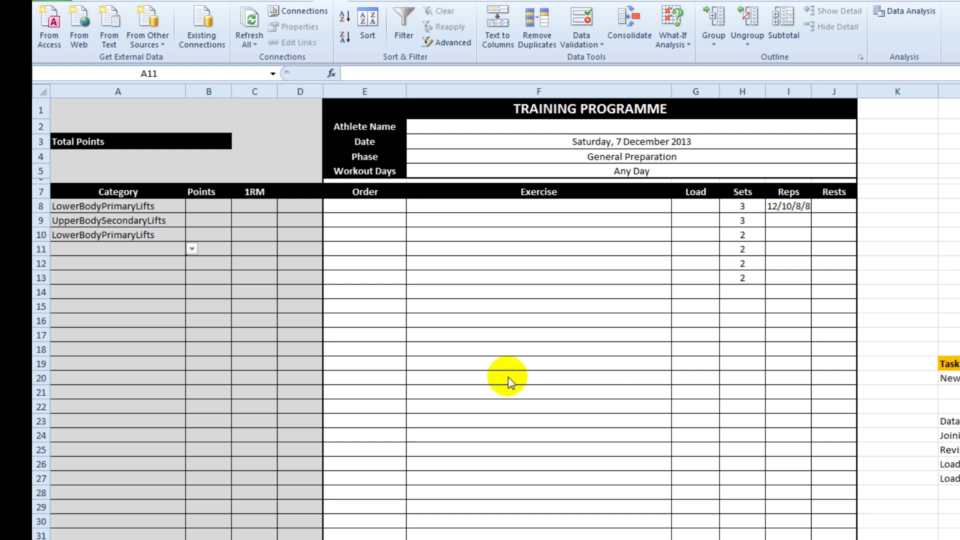
# Validate the Exercise cells in column F with list source =indirect("list"&$A8).
pyautogui.click(443, 211)
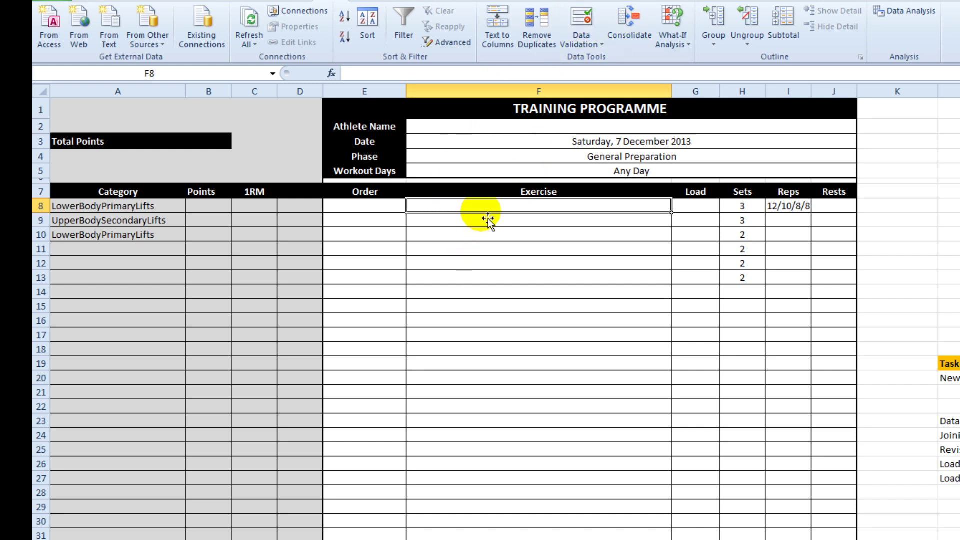
pyautogui.moveTo(487, 214); pyautogui.dragTo(475, 536)
pyautogui.click(568, 44)
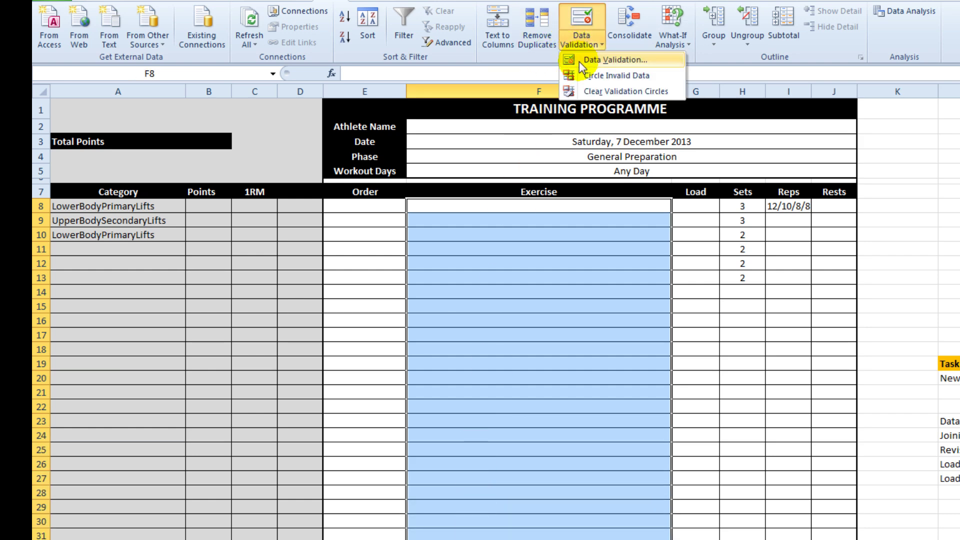
pyautogui.click(581, 61)
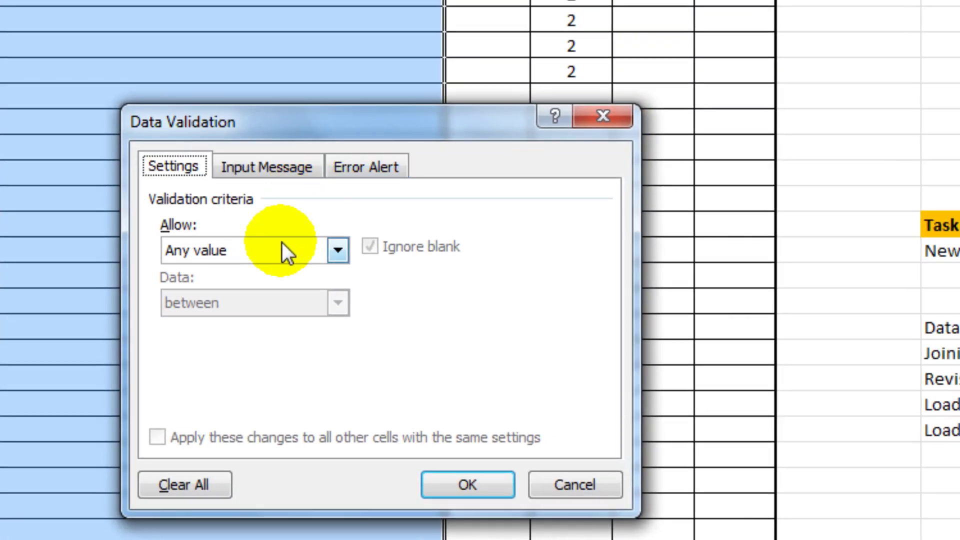
pyautogui.click(278, 248)
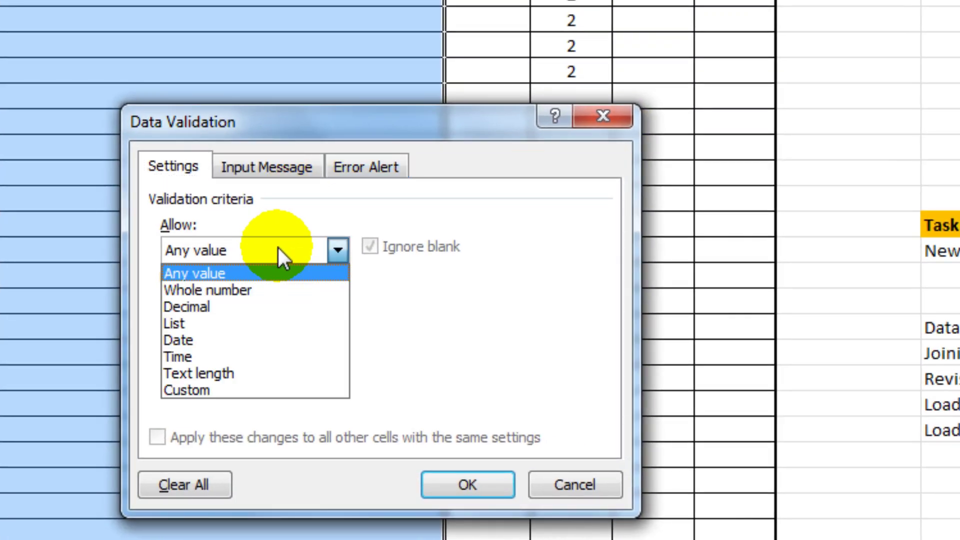
pyautogui.click(226, 325)
pyautogui.click(224, 360)
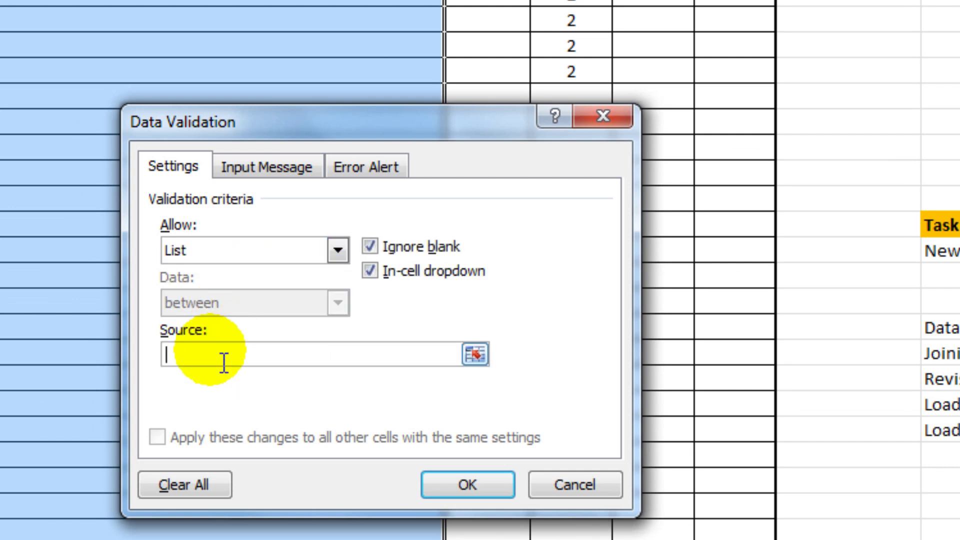
pyautogui.write('=indirect("list"&')
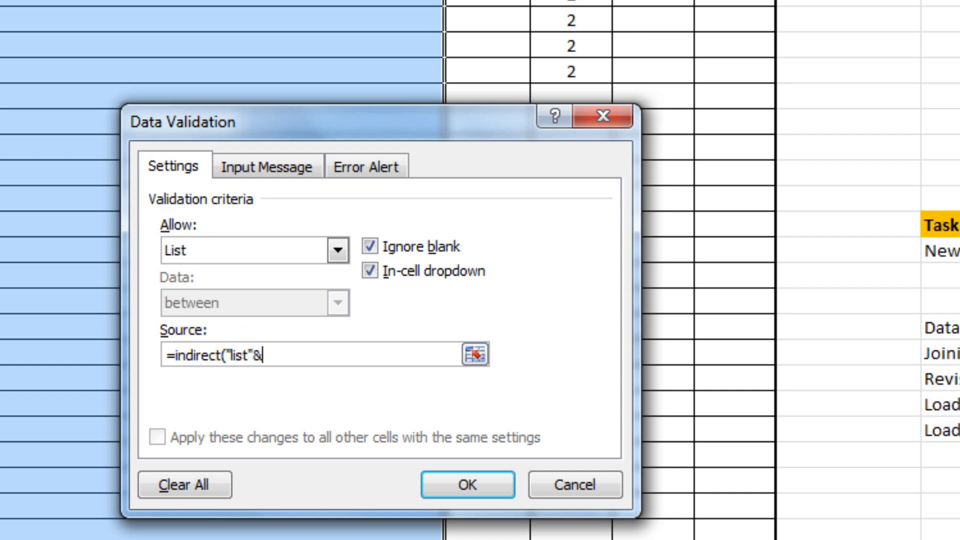
pyautogui.write('$A$8')
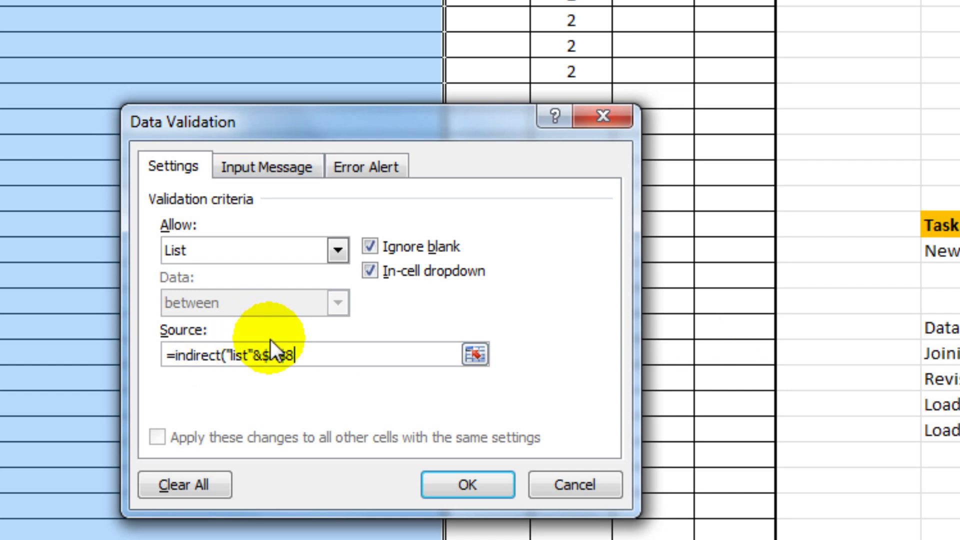
pyautogui.press('Left')
pyautogui.press('BackSpace')
pyautogui.click(313, 356)
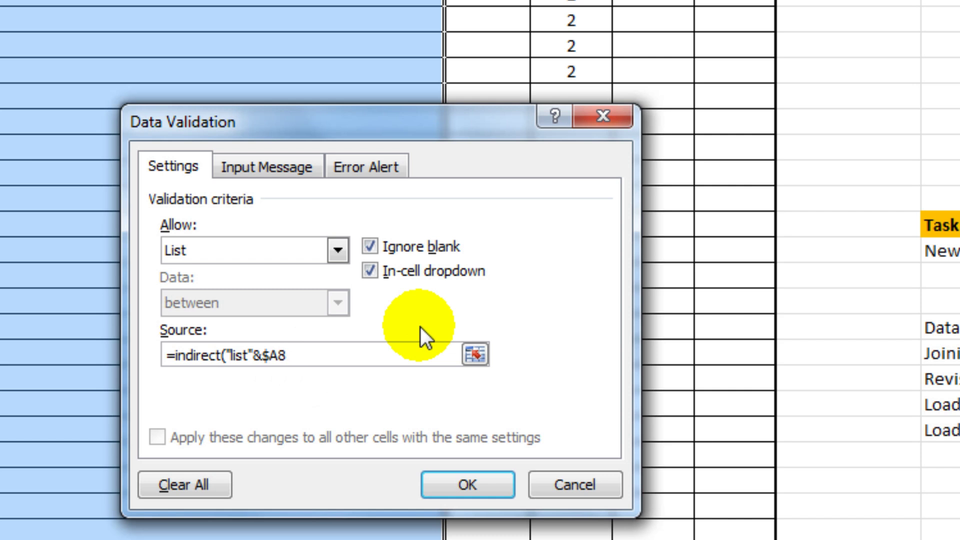
pyautogui.write(')')
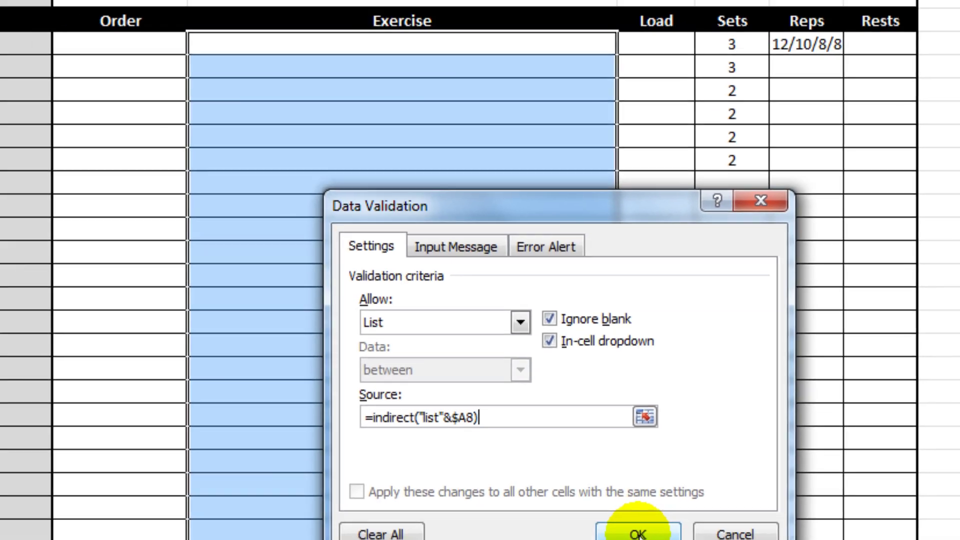
pyautogui.click(467, 484)
# Pick Front Squat, Low Bar Pull Ups - Straps or Chains, and Pickup Putdown DB Squat in F8–F10.
pyautogui.click(761, 172)
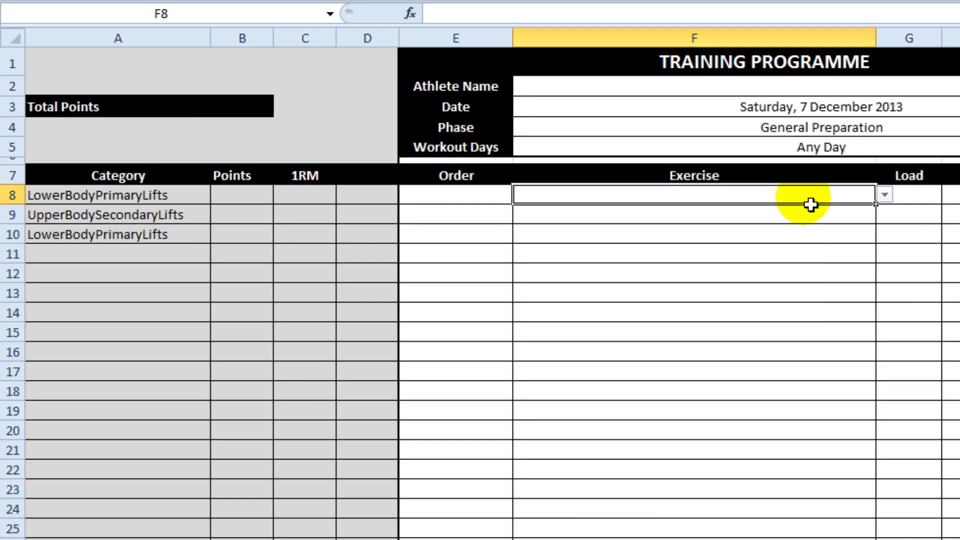
pyautogui.click(886, 197)
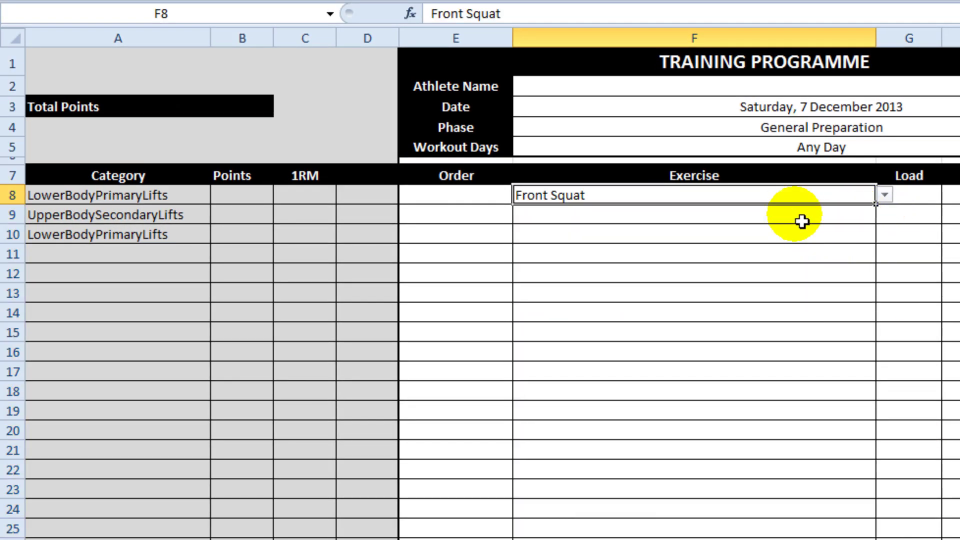
pyautogui.click(771, 216)
pyautogui.click(885, 214)
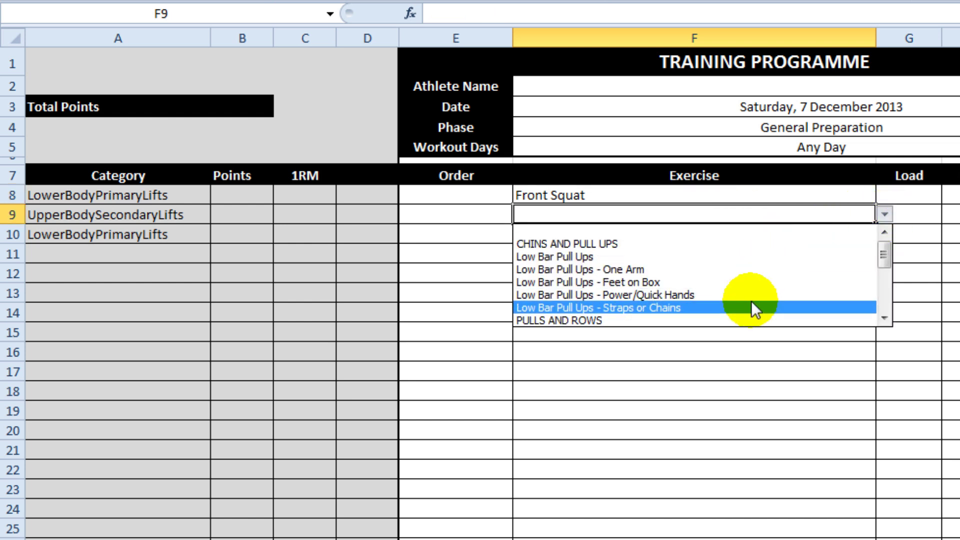
pyautogui.click(751, 305)
pyautogui.click(704, 235)
pyautogui.click(885, 233)
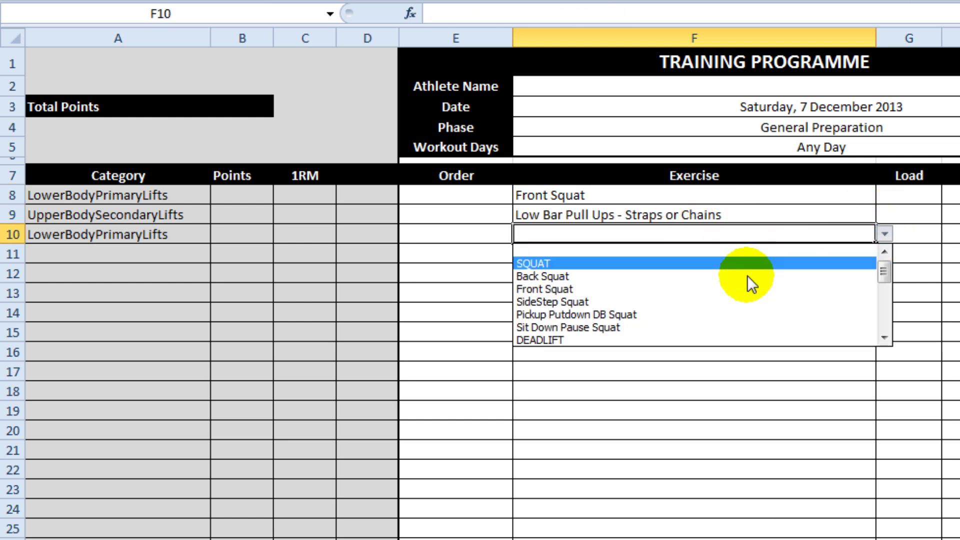
pyautogui.click(679, 314)
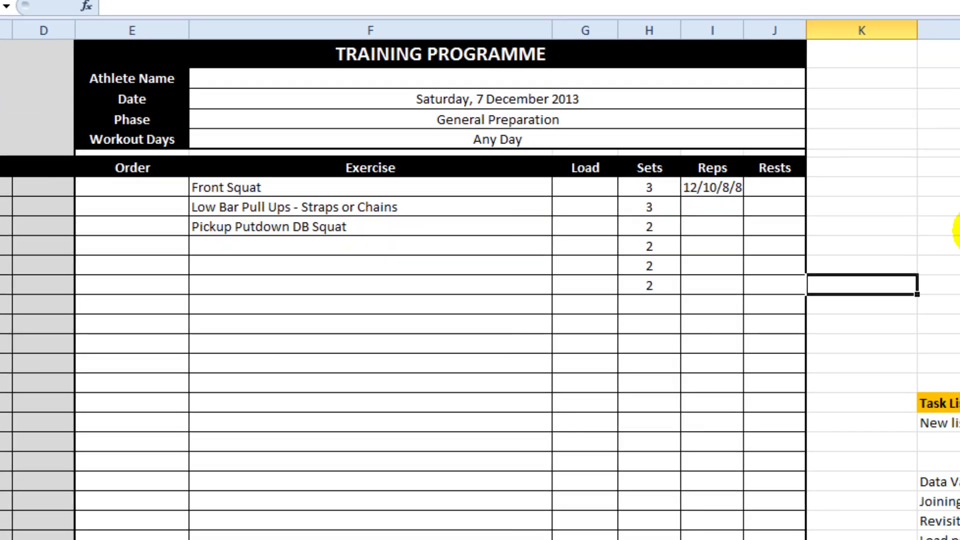
# Enter the labels 'list' in L10 and 'exercises' in M10.
pyautogui.click(952, 227)
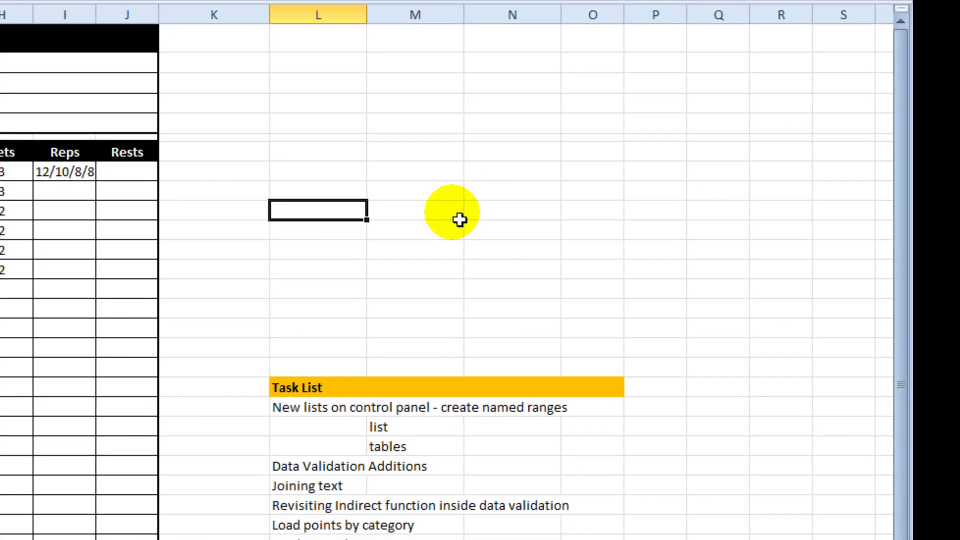
pyautogui.write('list')
pyautogui.click(459, 219)
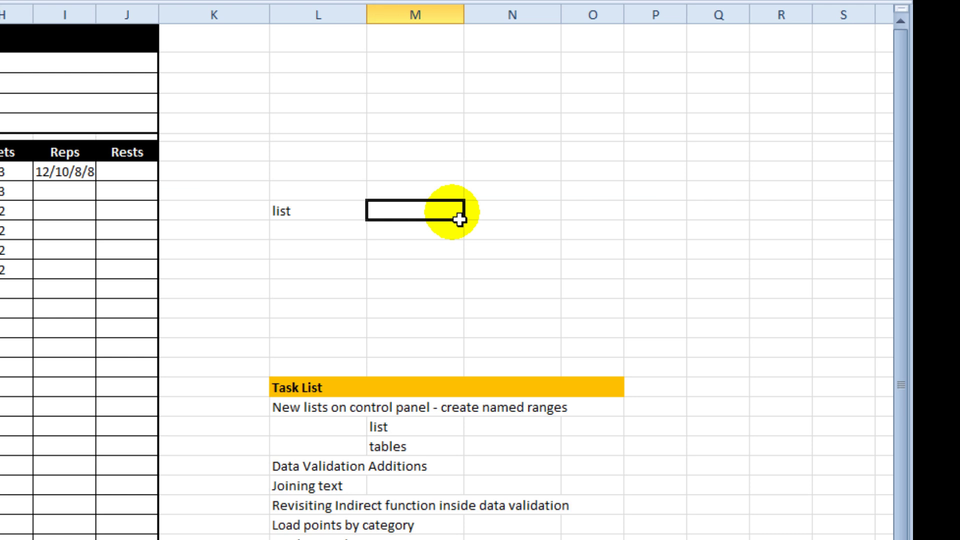
pyautogui.write('exercises')
pyautogui.press('Return')
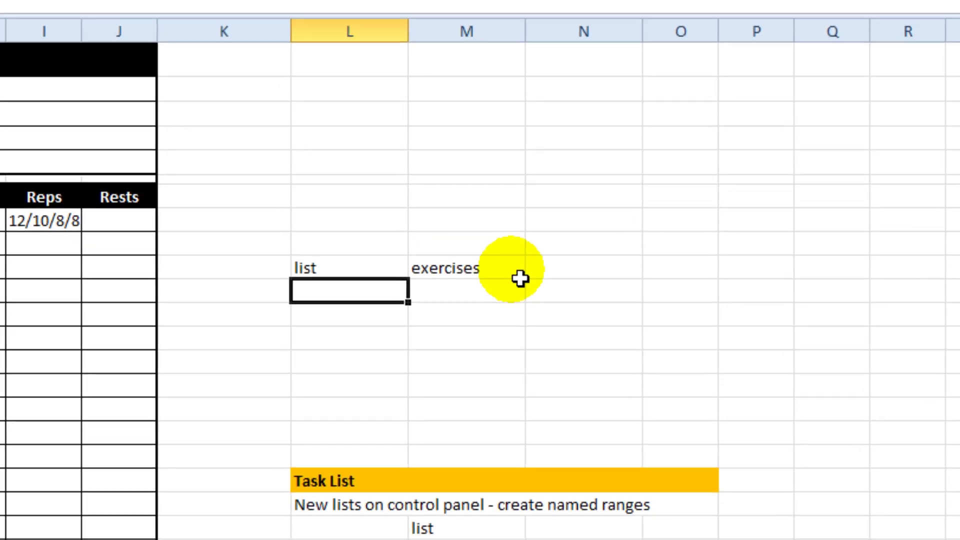
# Join them in L11 with =L10&M10 to show 'listexercises'.
pyautogui.write('=')
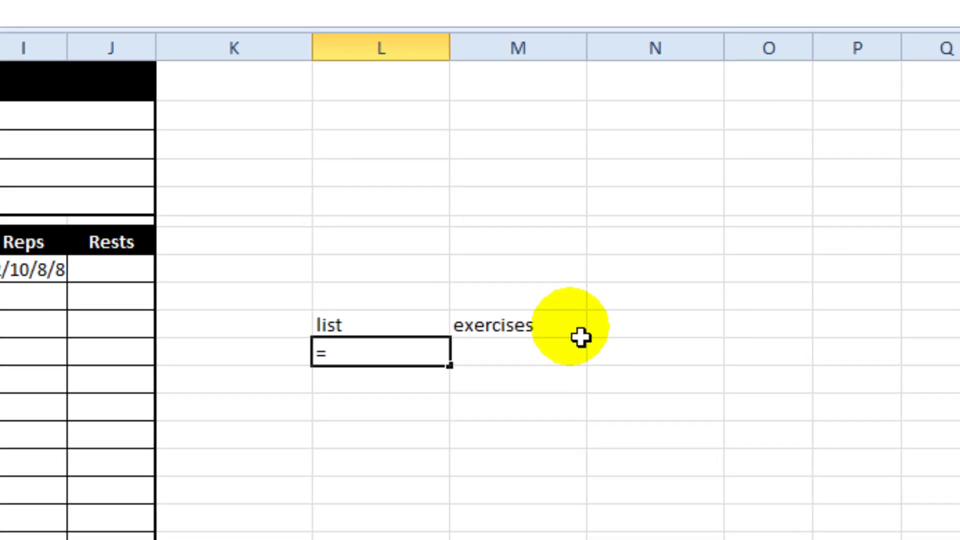
pyautogui.click(365, 327)
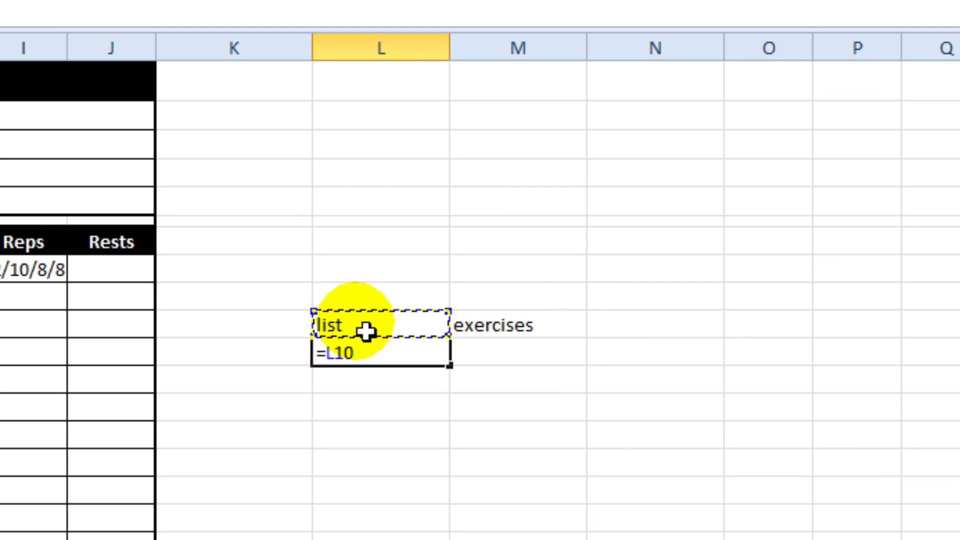
pyautogui.write('&')
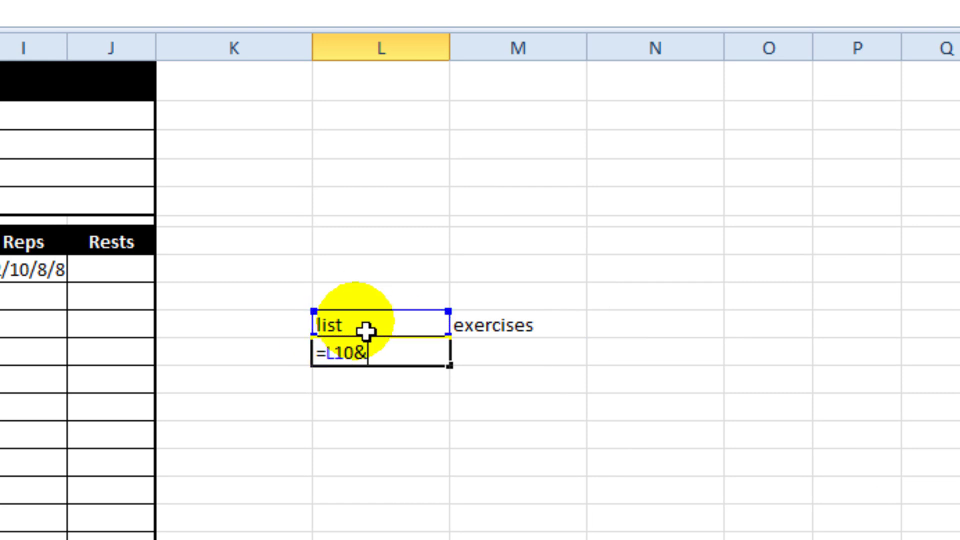
pyautogui.click(480, 337)
pyautogui.press('Return')
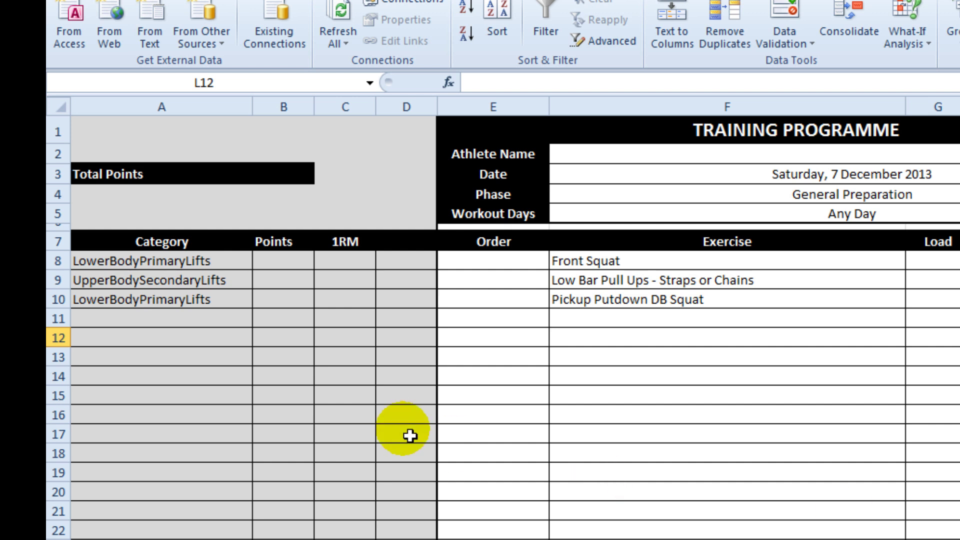
pyautogui.moveTo(957, 319); pyautogui.dragTo(957, 356)
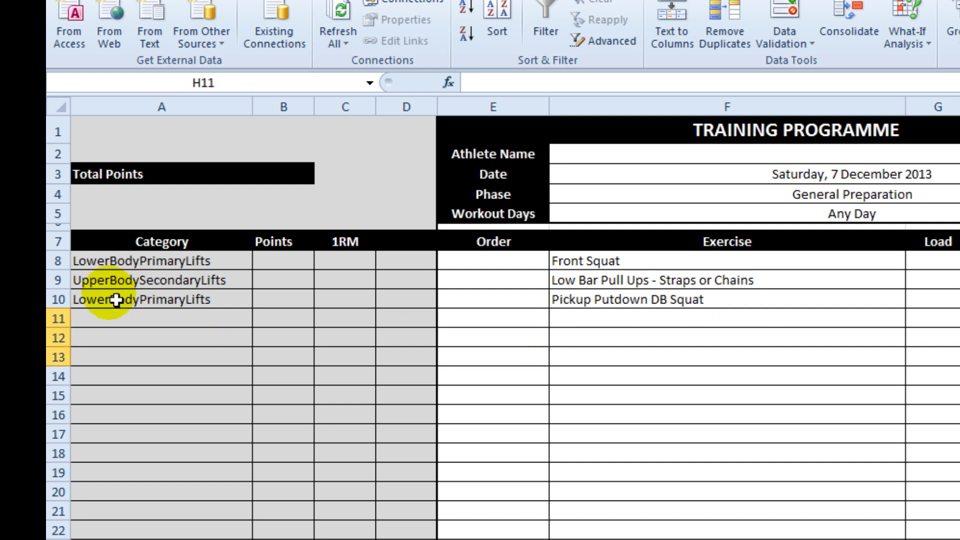
pyautogui.click(133, 328)
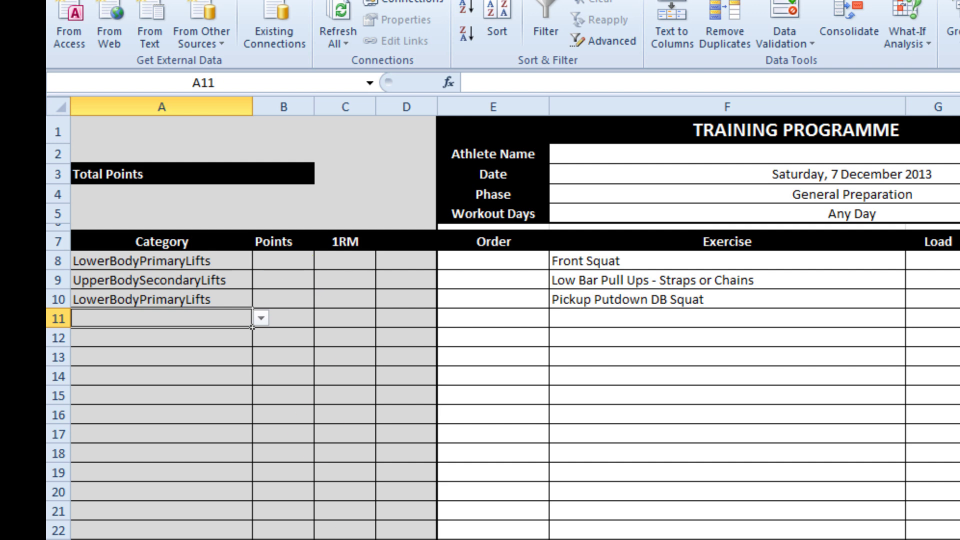
pyautogui.hotkey('ctrl', 'pagedown')
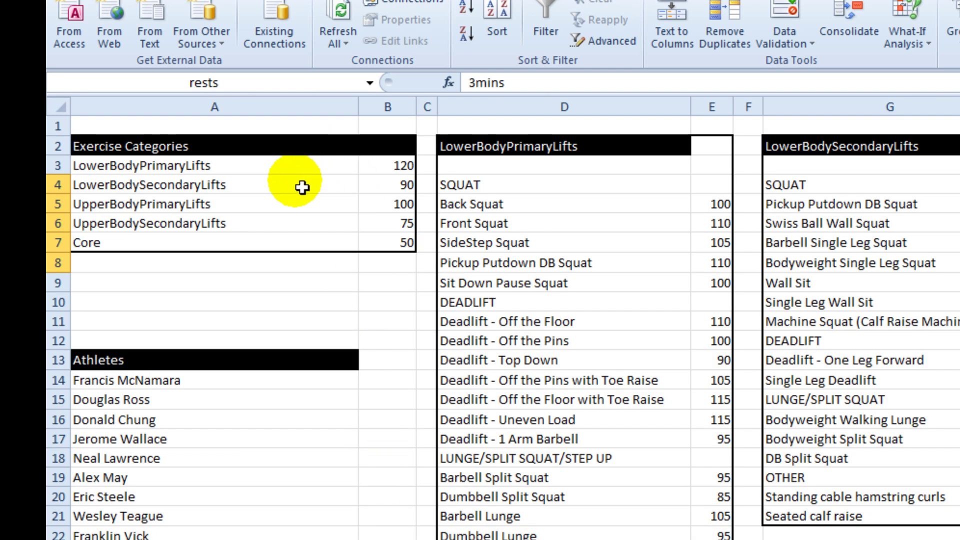
pyautogui.moveTo(310, 167); pyautogui.dragTo(400, 248)
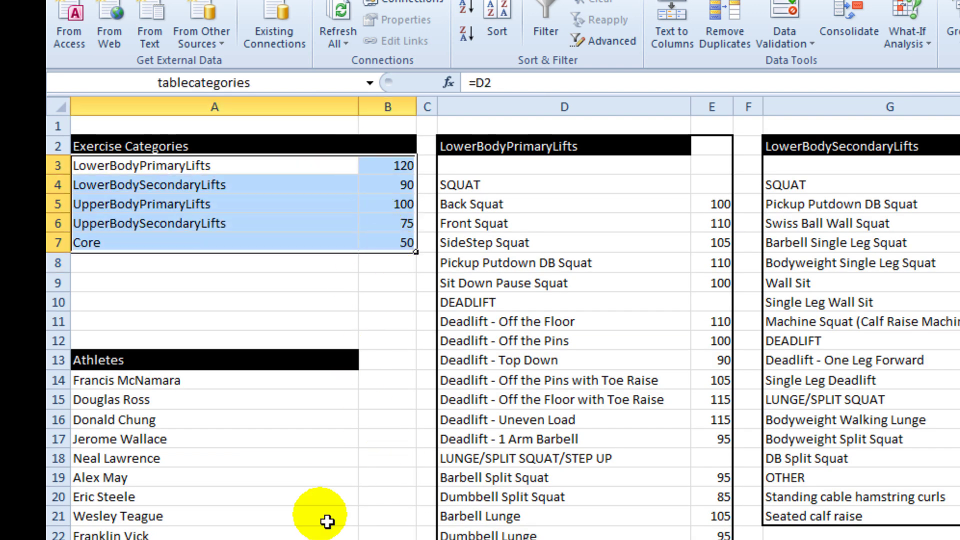
pyautogui.click(376, 169)
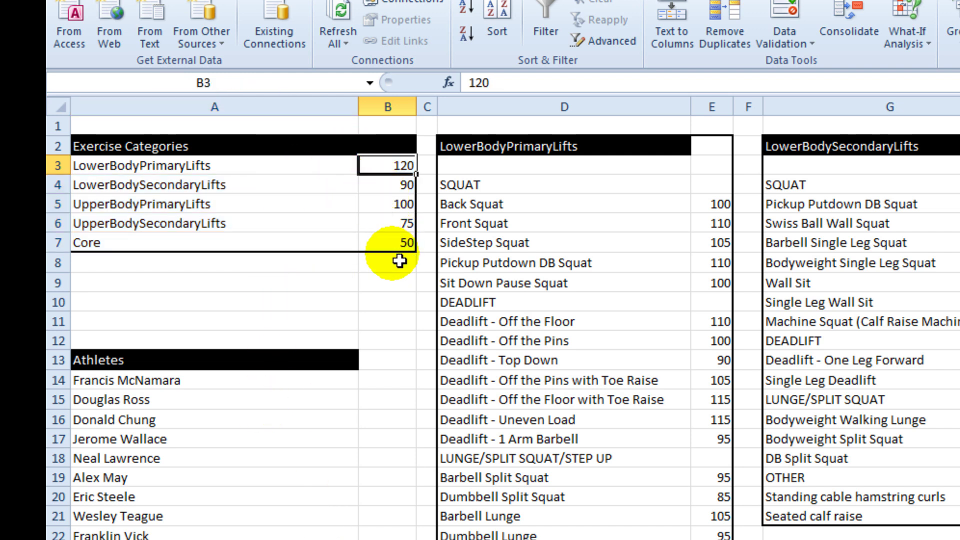
pyautogui.click(172, 284)
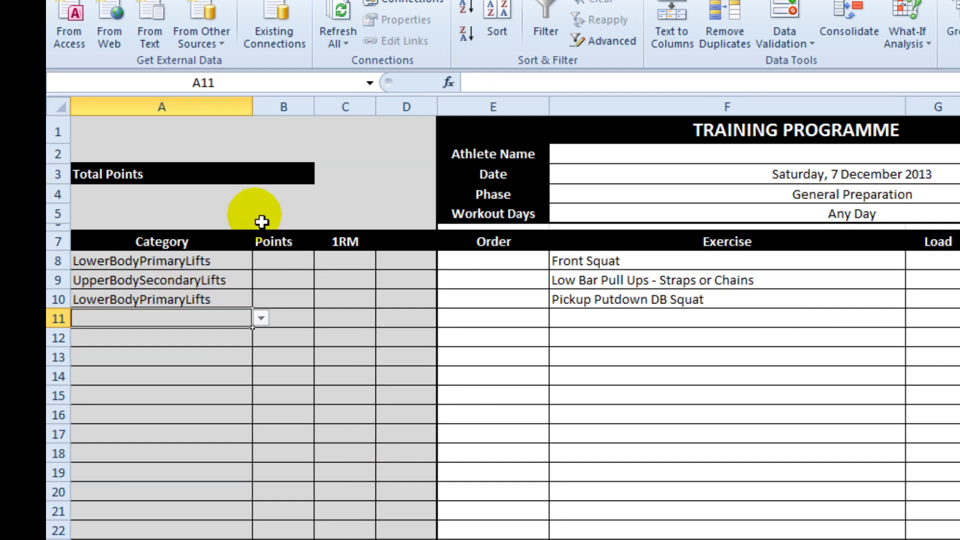
pyautogui.click(280, 261)
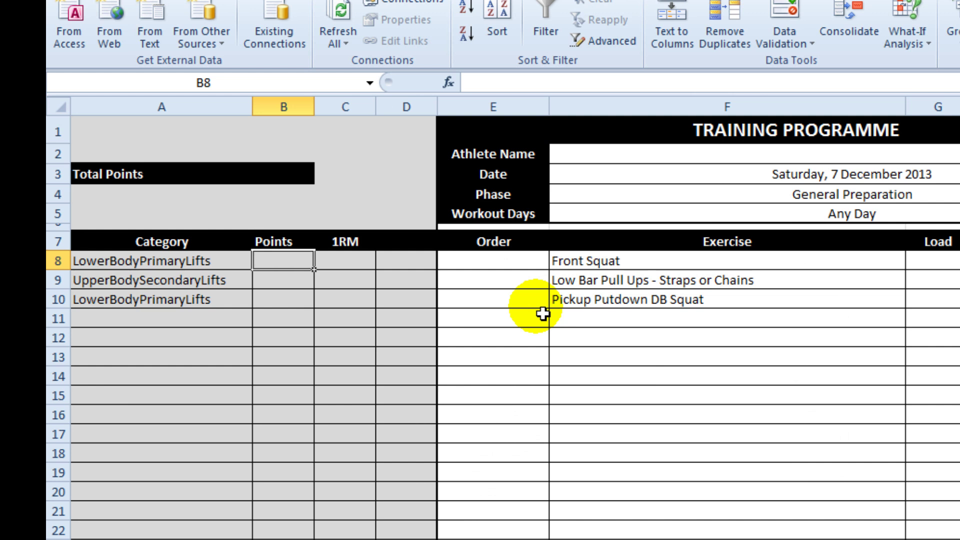
# Enter =VLOOKUP(A8,tablecategories,2,0) in B8 so LowerBodyPrimaryLifts scores 120 points.
pyautogui.write('=vlo')
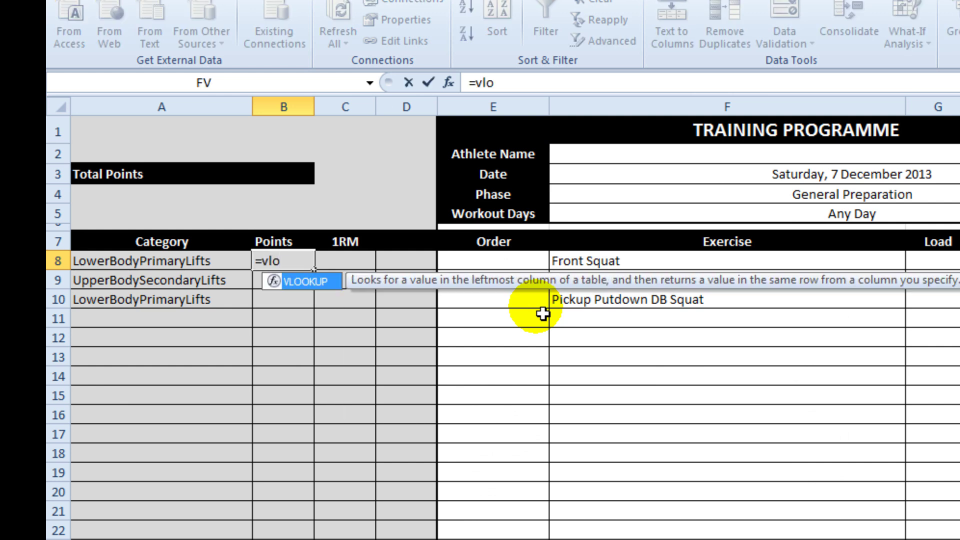
pyautogui.press('Tab')
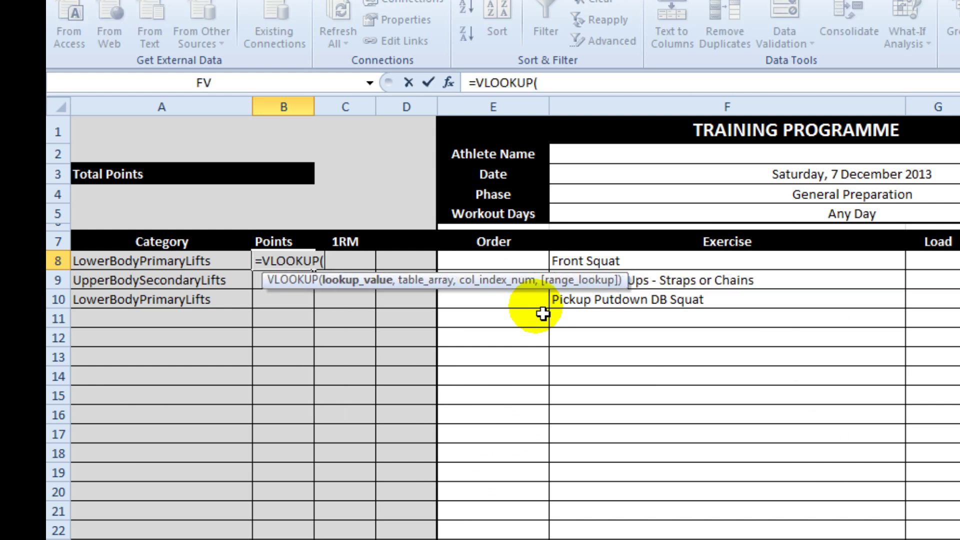
pyautogui.click(135, 262)
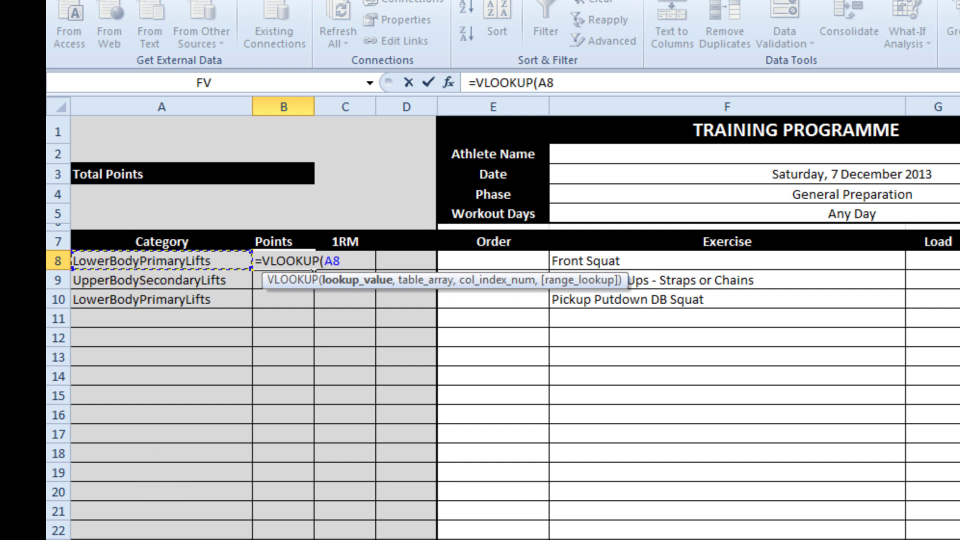
pyautogui.write(',')
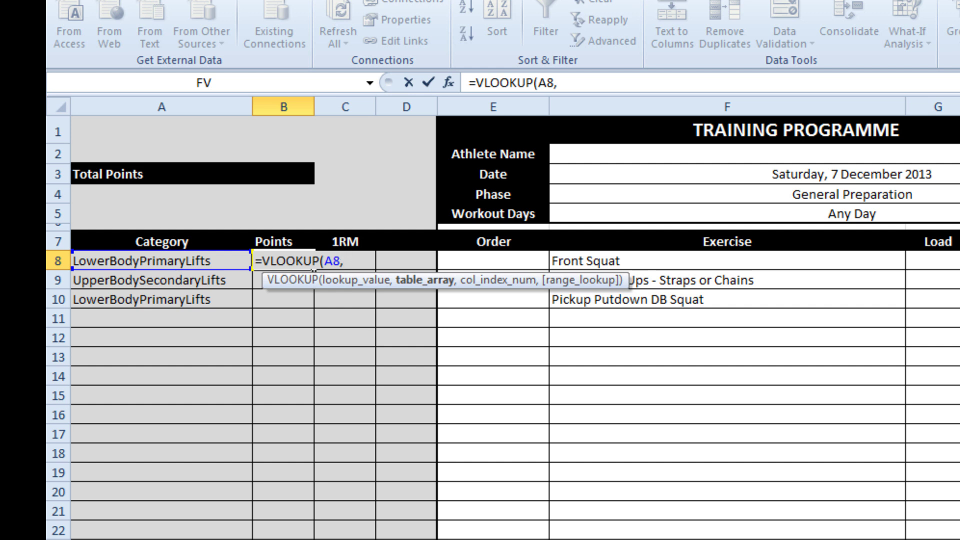
pyautogui.write('ta')
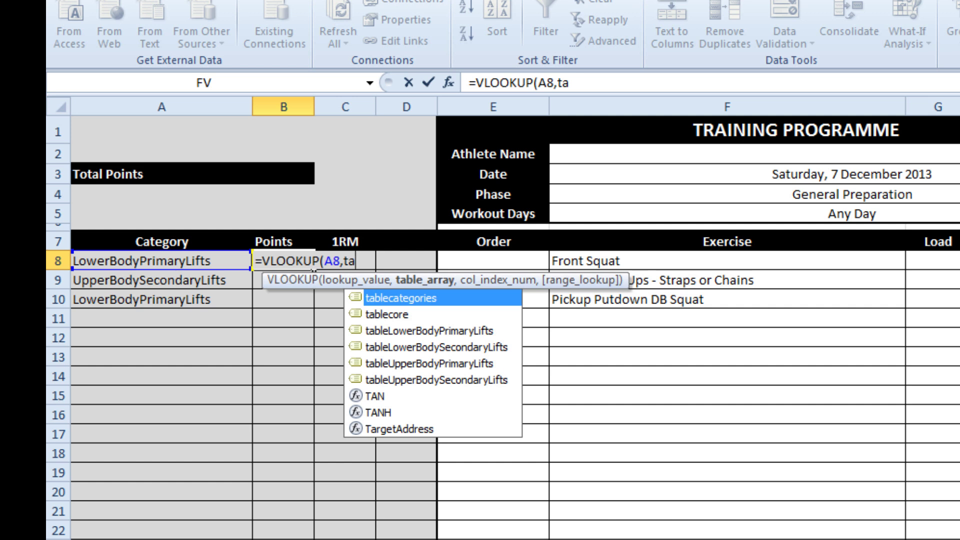
pyautogui.press('Tab')
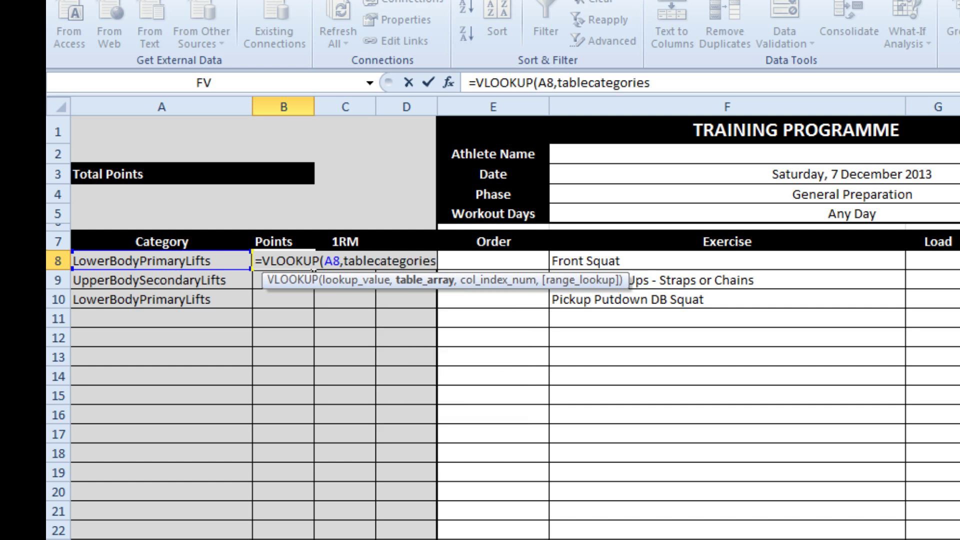
pyautogui.write(',')
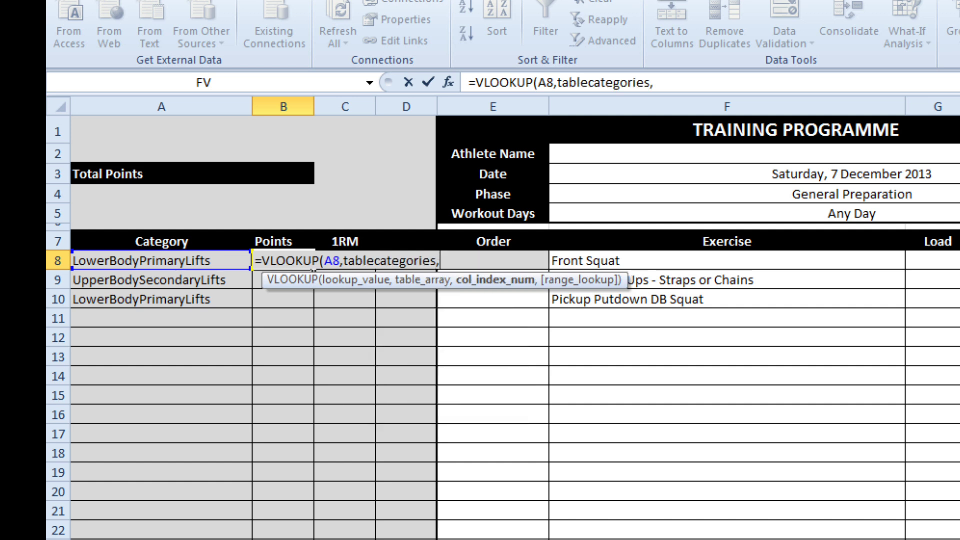
pyautogui.write('2,0)')
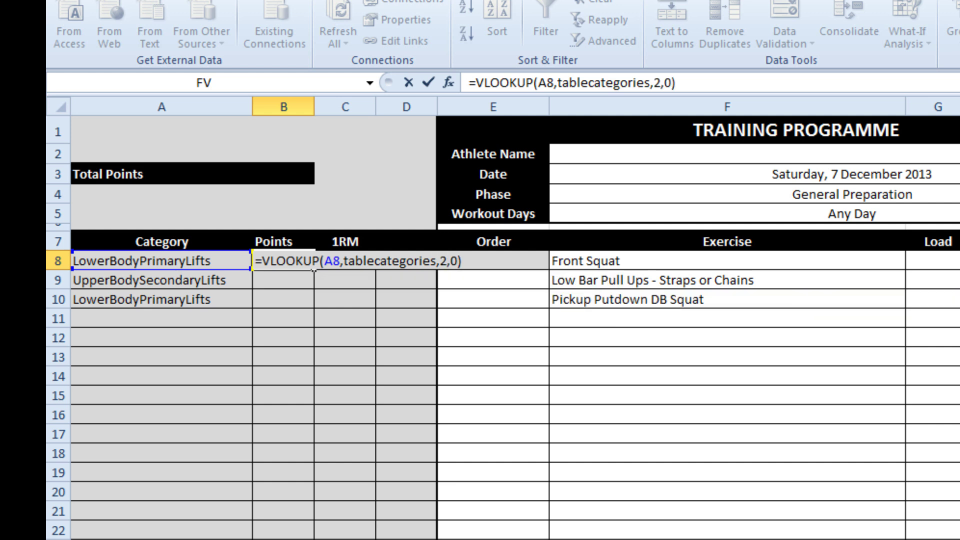
pyautogui.press('Return')
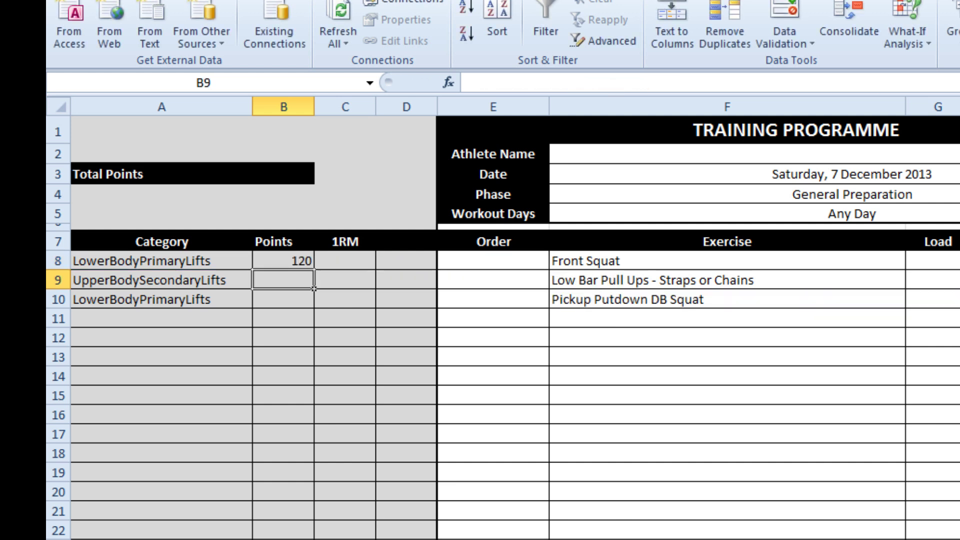
# Fill the lookup down the Points column and multiply B8's points by the Sets in H8.
pyautogui.click(309, 261)
pyautogui.moveTo(324, 278); pyautogui.dragTo(315, 539)
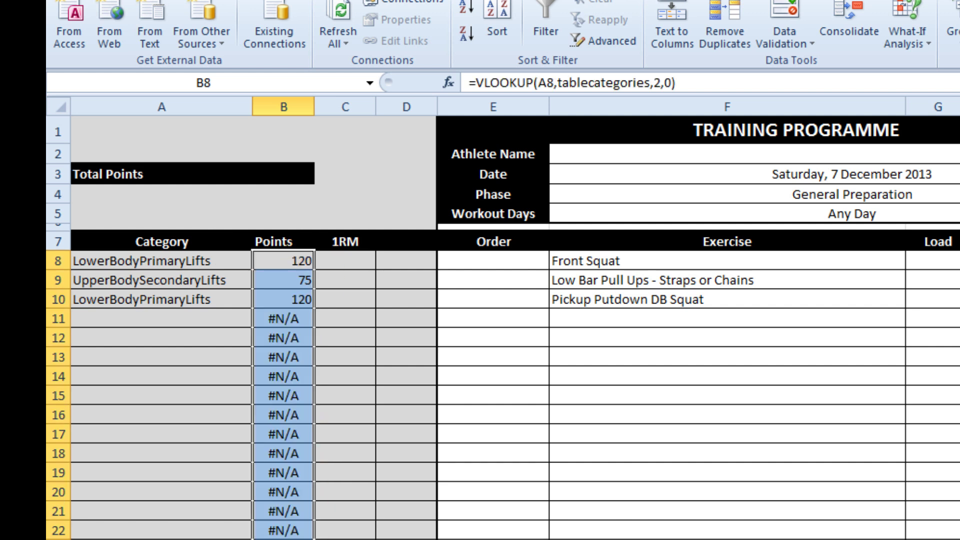
pyautogui.click(306, 267)
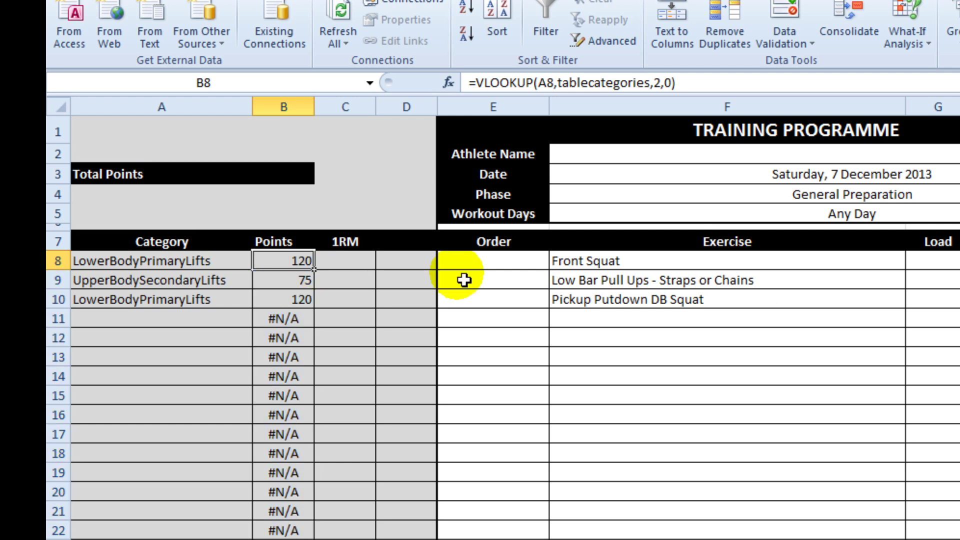
pyautogui.click(740, 84)
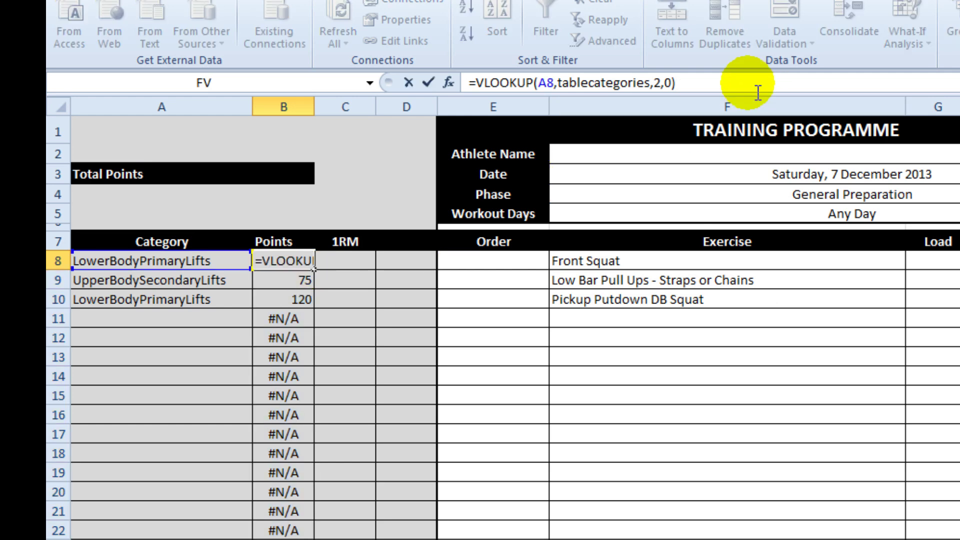
pyautogui.write('*')
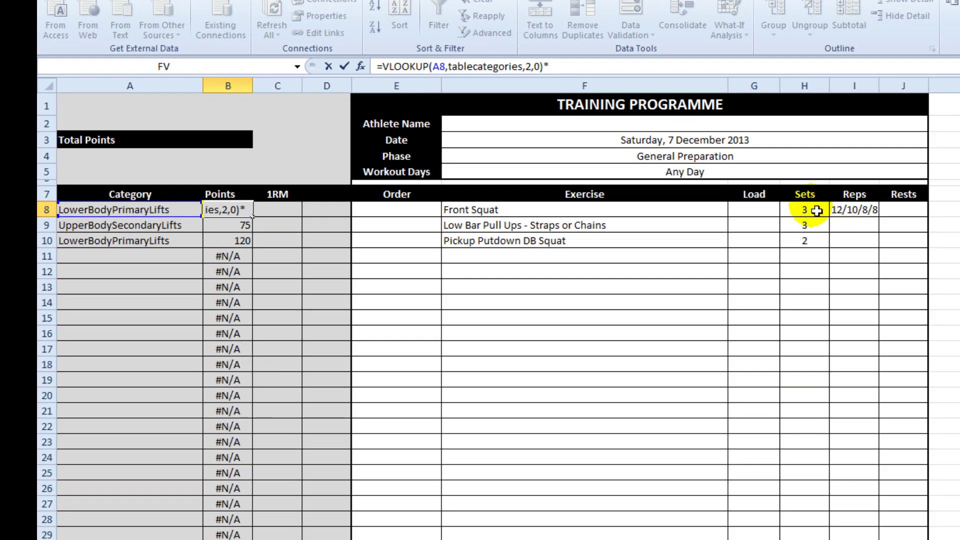
pyautogui.click(816, 210)
pyautogui.press('Return')
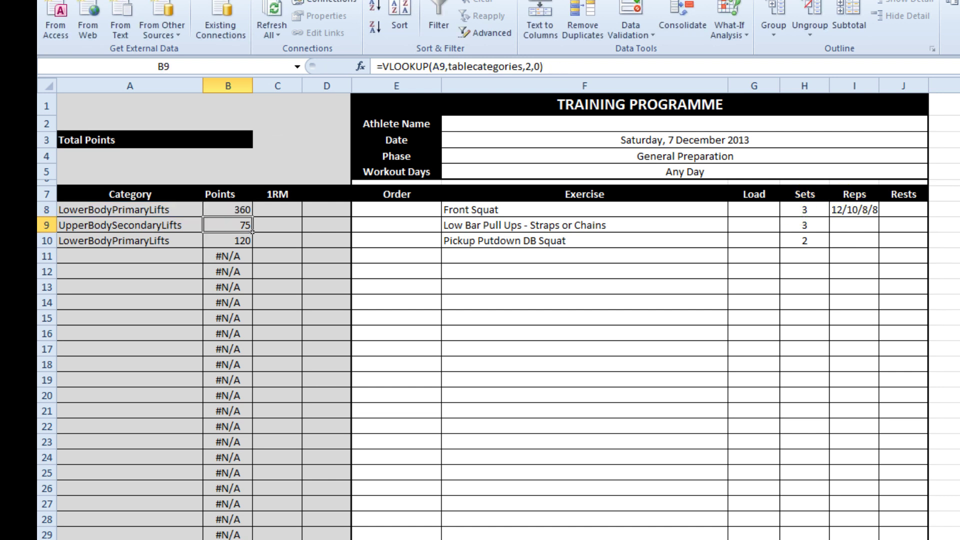
# Wrap B8's formula in IFERROR(...,"") and fill it down the Points column.
pyautogui.click(241, 209)
pyautogui.click(381, 66)
pyautogui.write('iferror(')
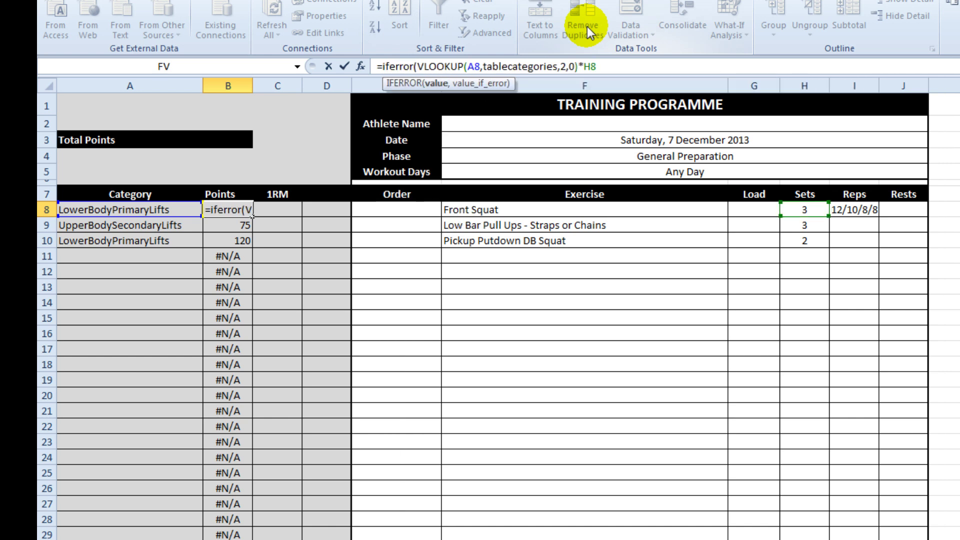
pyautogui.click(642, 74)
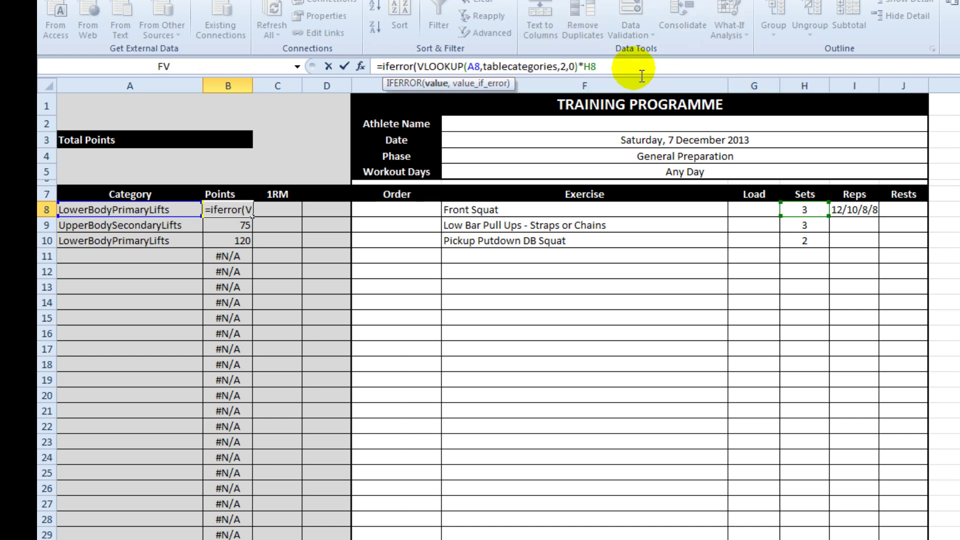
pyautogui.write(',"")')
pyautogui.press('Return')
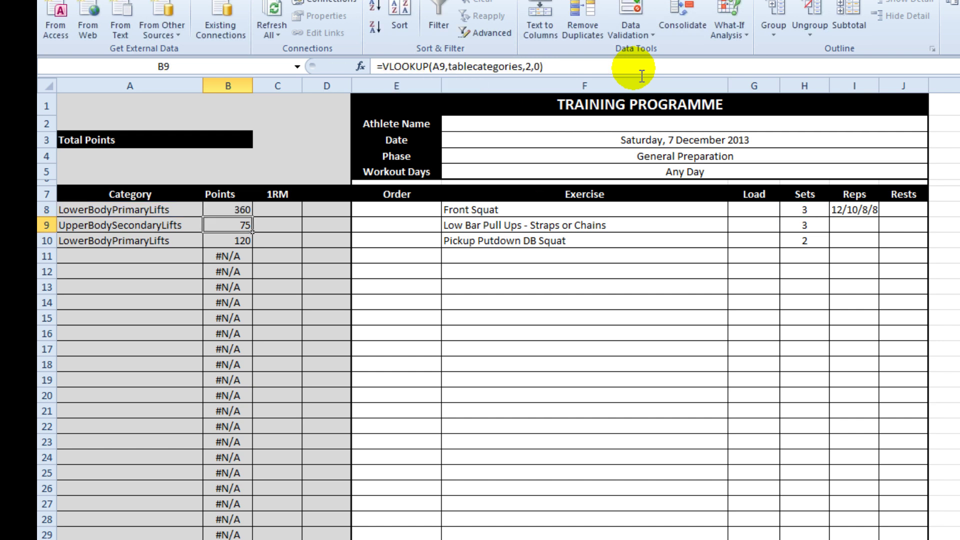
pyautogui.click(244, 211)
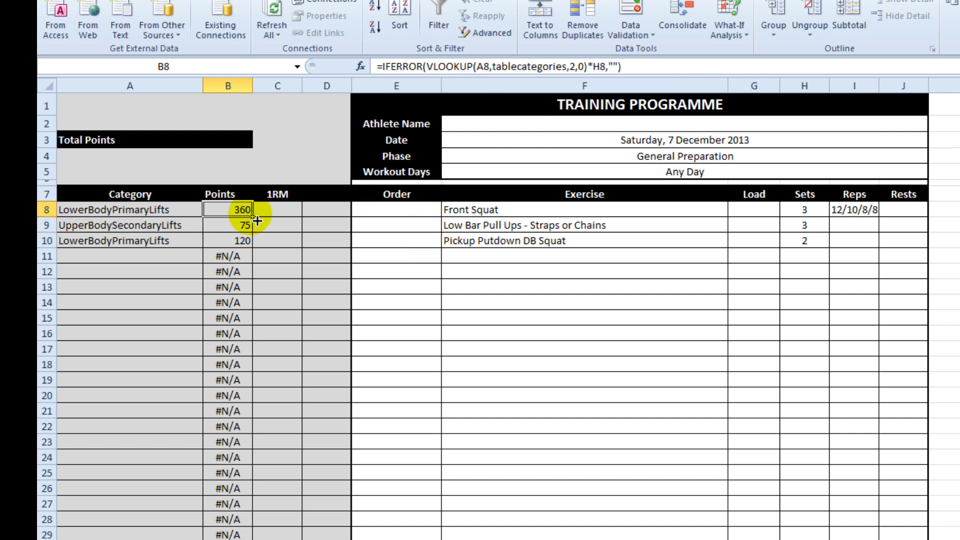
pyautogui.doubleClick(257, 222)
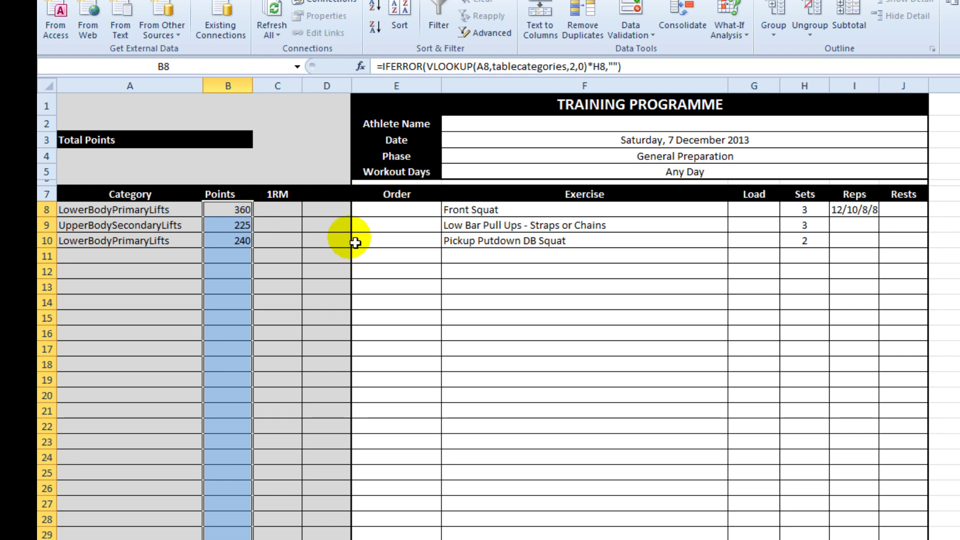
# Start a SUM over B8:B32 in the Total Points cell B3.
pyautogui.click(240, 145)
pyautogui.write('=sum(')
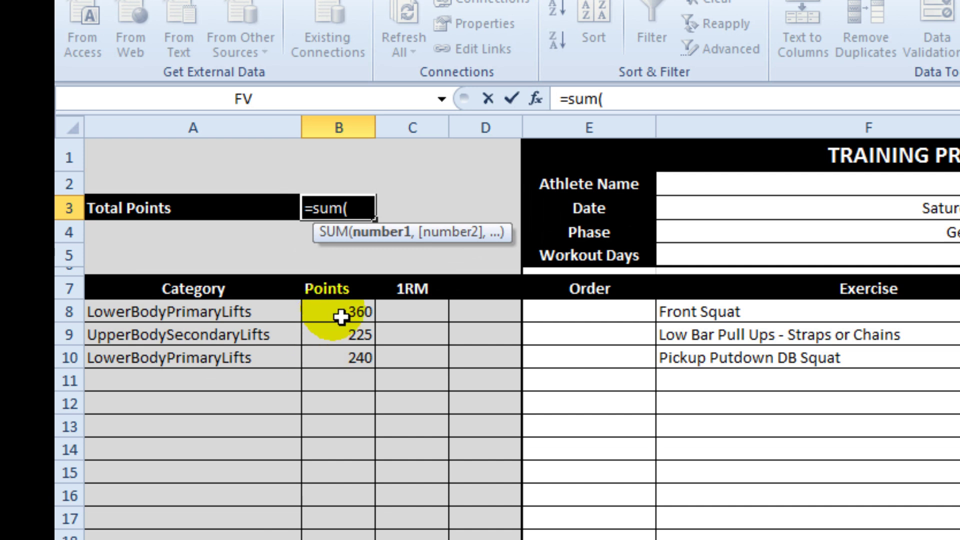
pyautogui.moveTo(321, 301); pyautogui.dragTo(321, 539)
# Finish the Total Points SUM and choose Core as the category in A11.
pyautogui.write(')')
pyautogui.press('Return')
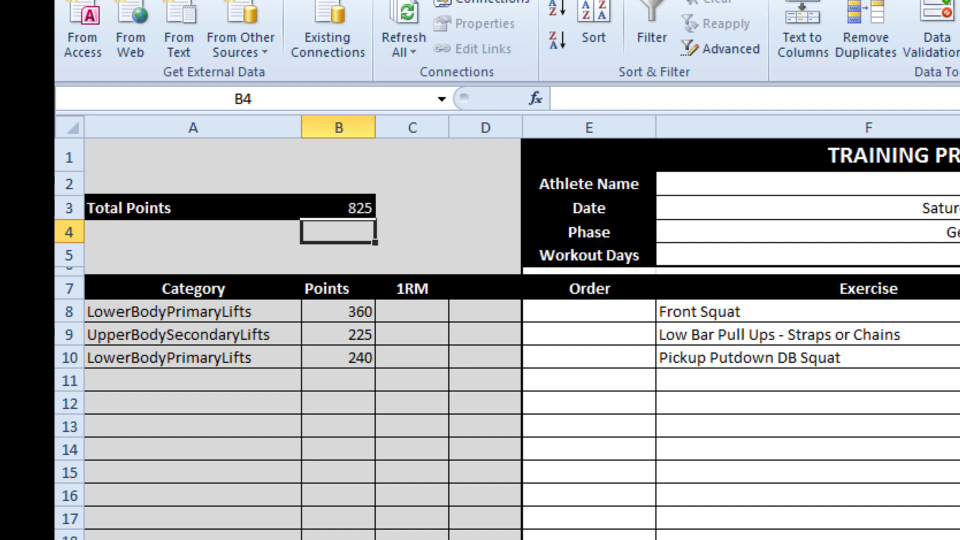
pyautogui.click(295, 384)
pyautogui.click(308, 380)
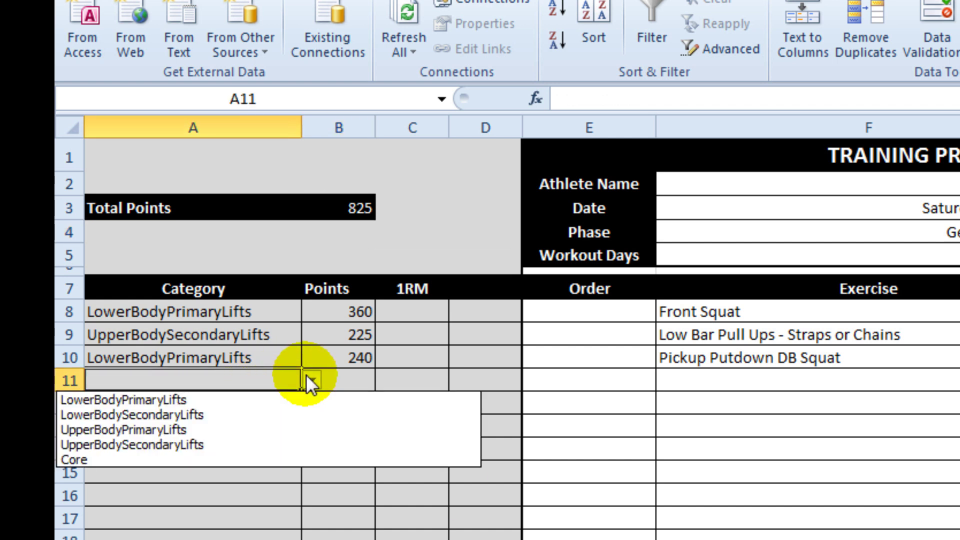
pyautogui.click(229, 458)
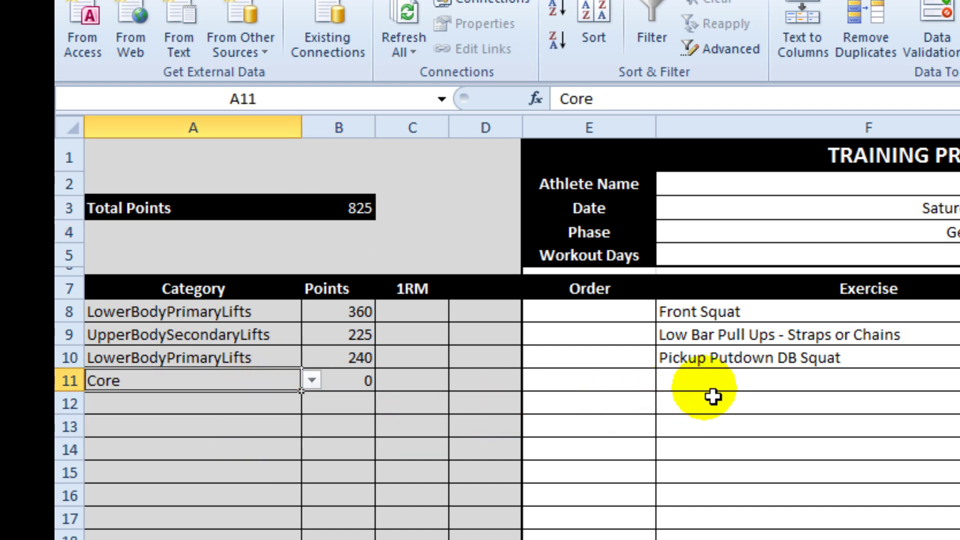
# Set F11 to Prone Bridge Around the World with 2 sets, then select the Points formulas from B8 down.
pyautogui.click(907, 381)
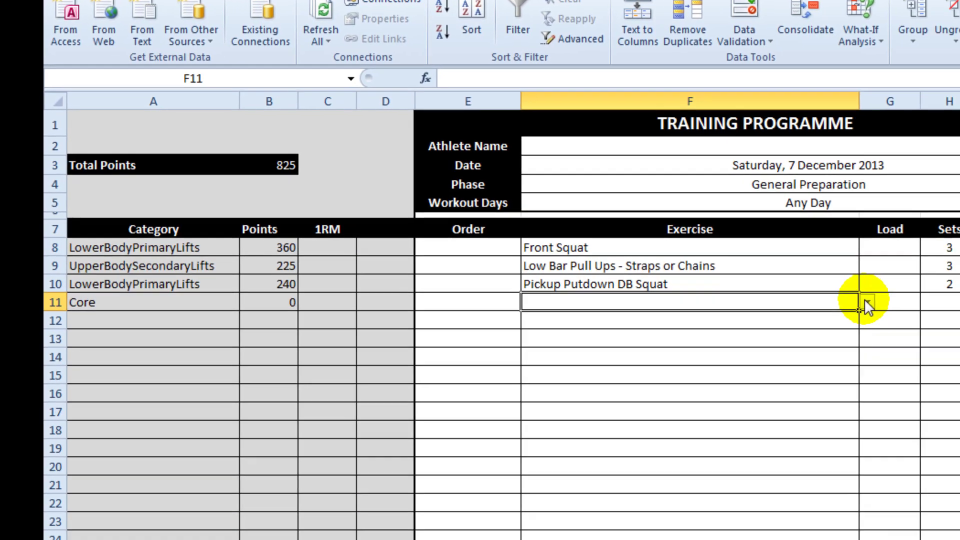
pyautogui.click(862, 300)
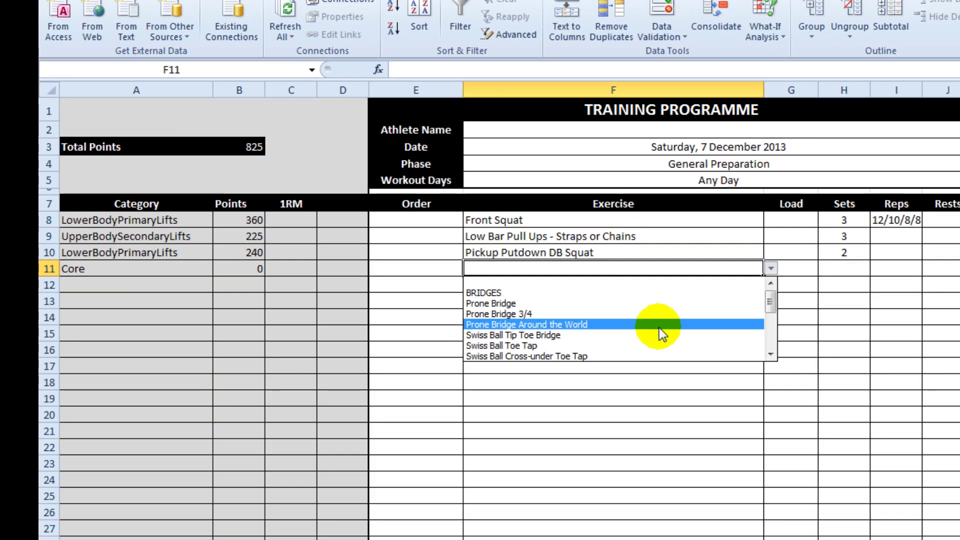
pyautogui.click(659, 328)
pyautogui.click(855, 274)
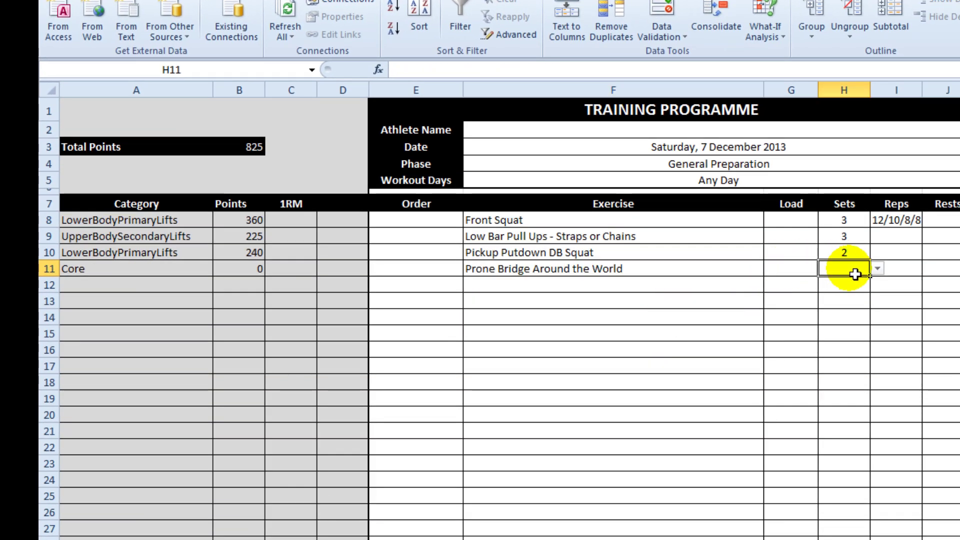
pyautogui.write('2')
pyautogui.press('Return')
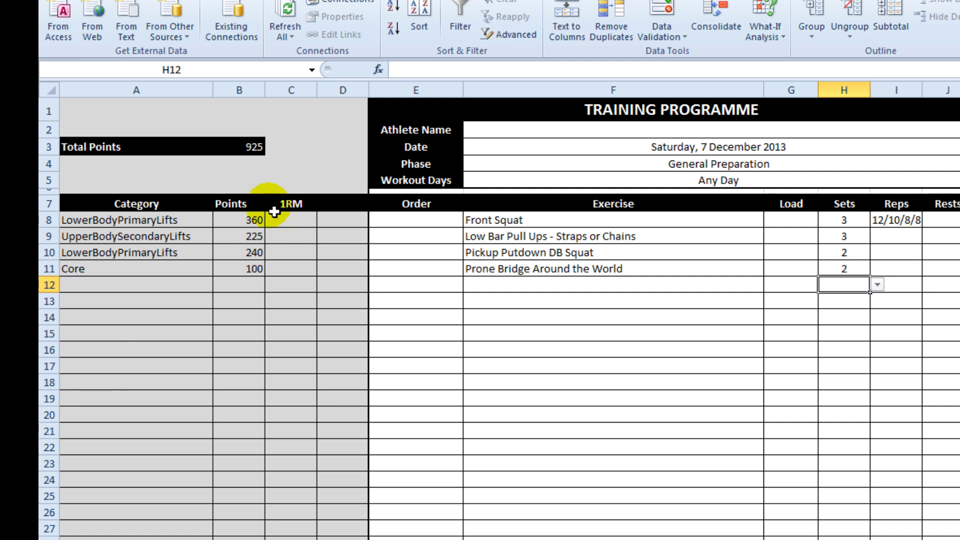
pyautogui.moveTo(251, 220); pyautogui.dragTo(239, 539)
# Clear the Points formulas in B8:B32, then view the exercise lists sheet and return.
pyautogui.press('Delete')
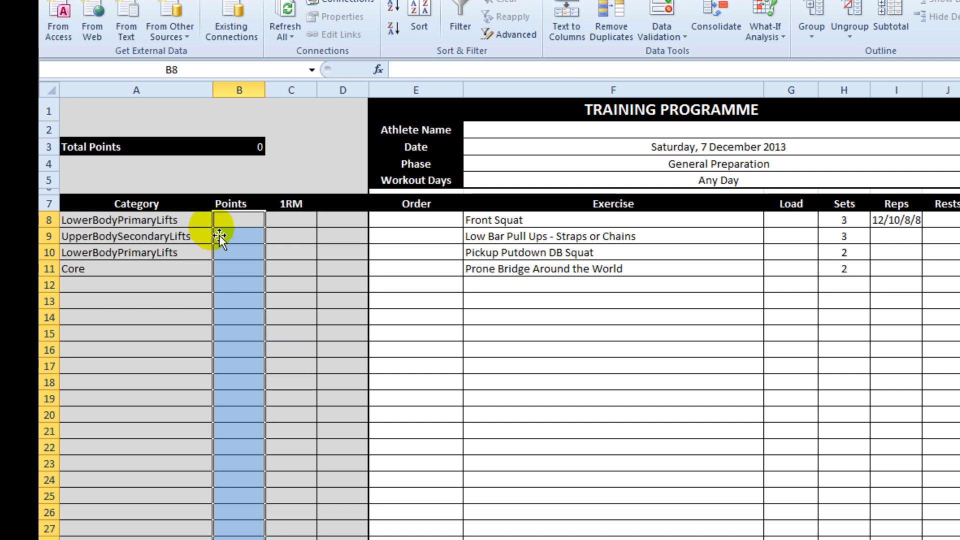
pyautogui.click(233, 224)
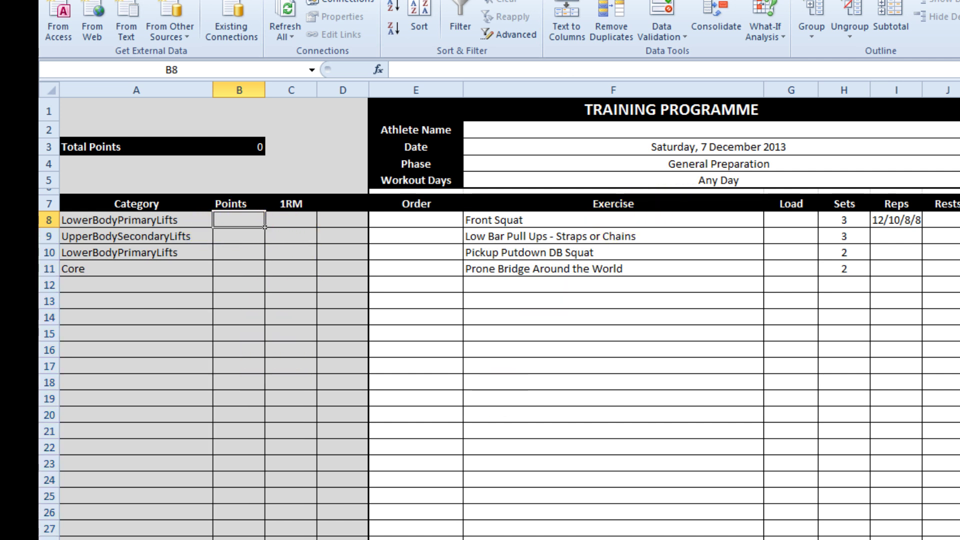
pyautogui.hotkey('ctrl', 'pagedown')
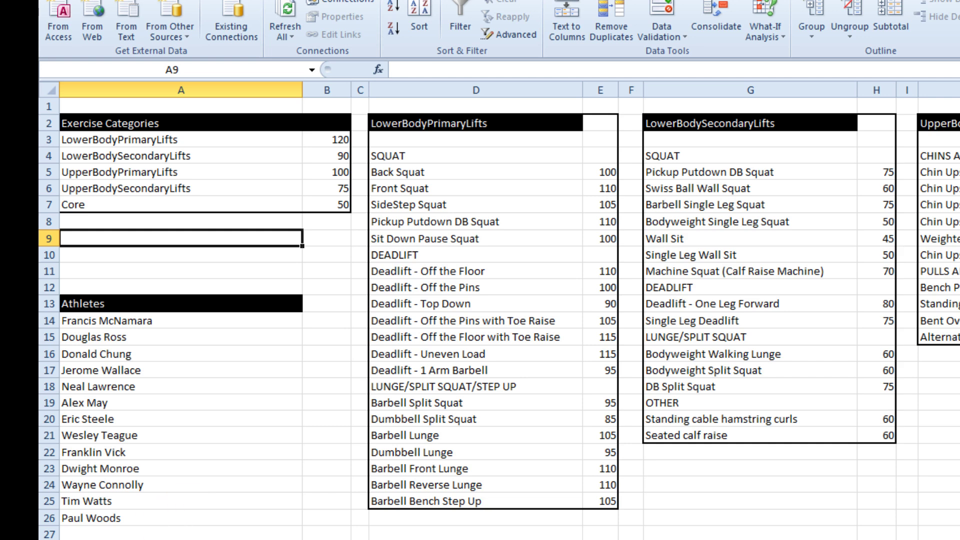
pyautogui.hotkey('ctrl', 'pageup')
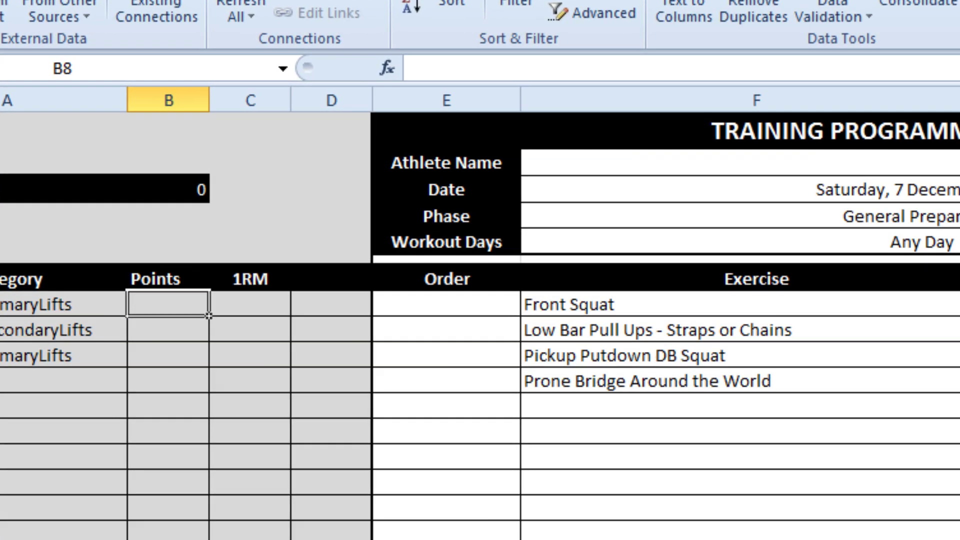
# Enter =VLOOKUP(F8,"table"&A8,2,0) in B8, which returns #VALUE!
pyautogui.write('=vl')
pyautogui.press('Tab')
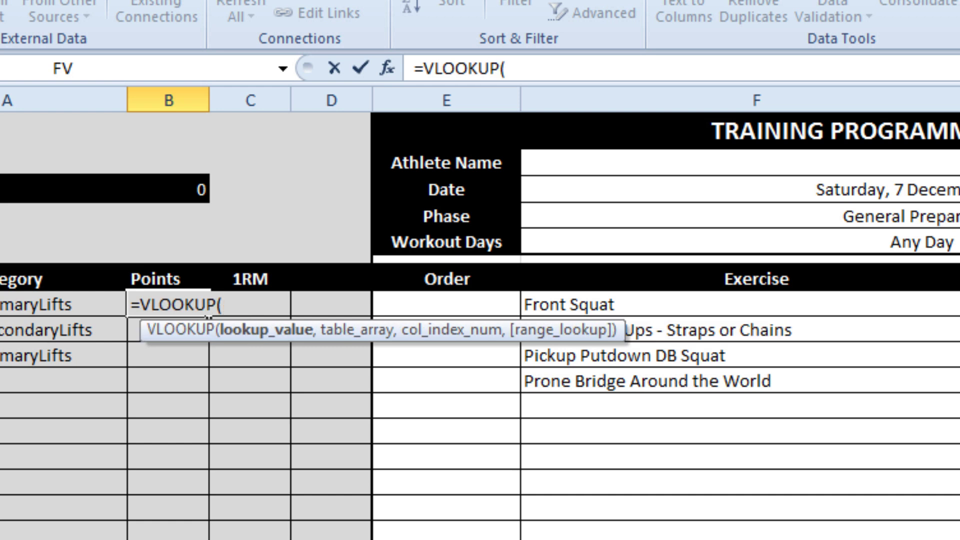
pyautogui.click(563, 307)
pyautogui.write(',')
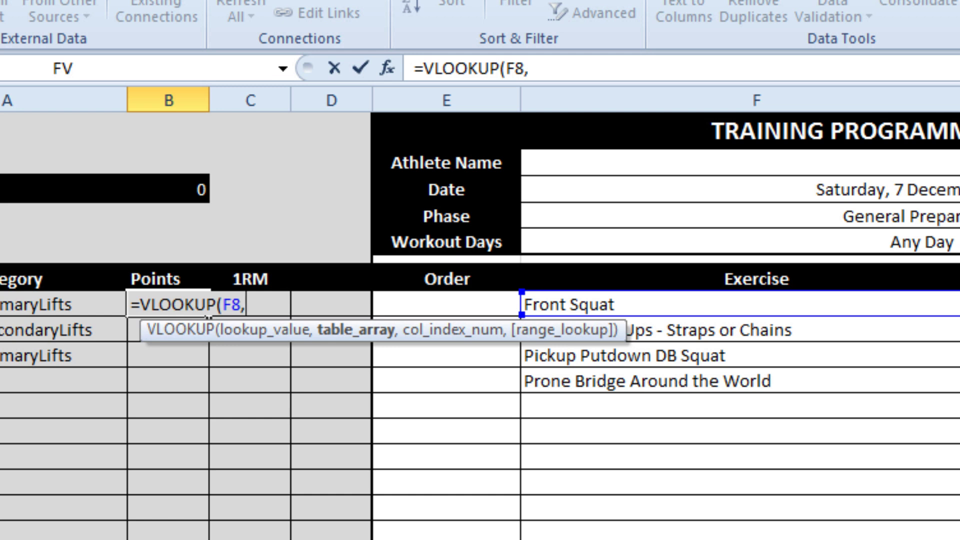
pyautogui.write('"table,')
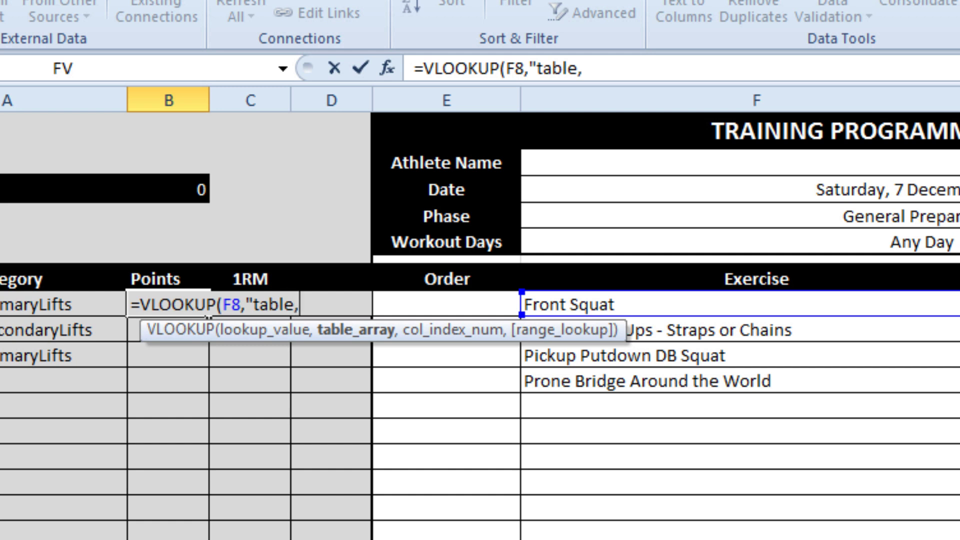
pyautogui.press('BackSpace')
pyautogui.write('&')
pyautogui.press('BackSpace')
pyautogui.write('"&')
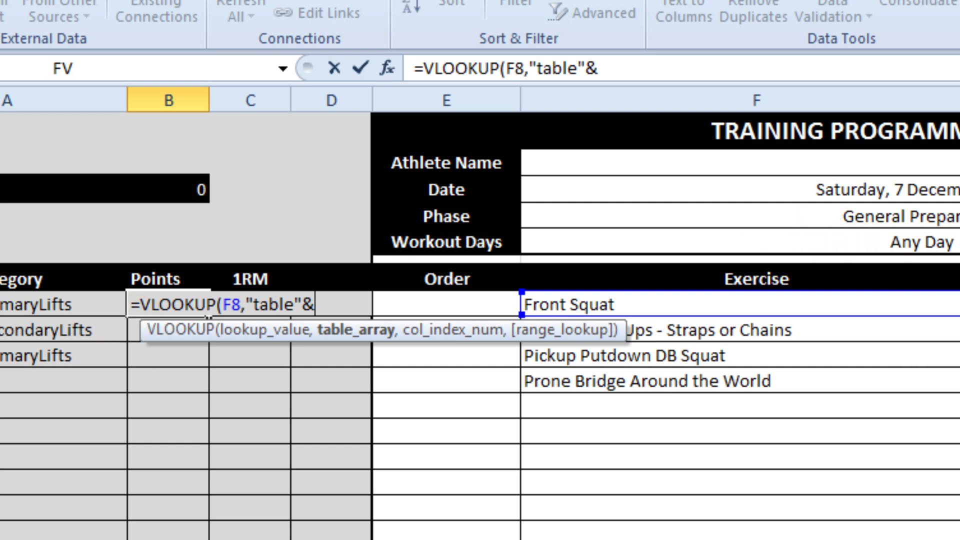
pyautogui.click(6, 302)
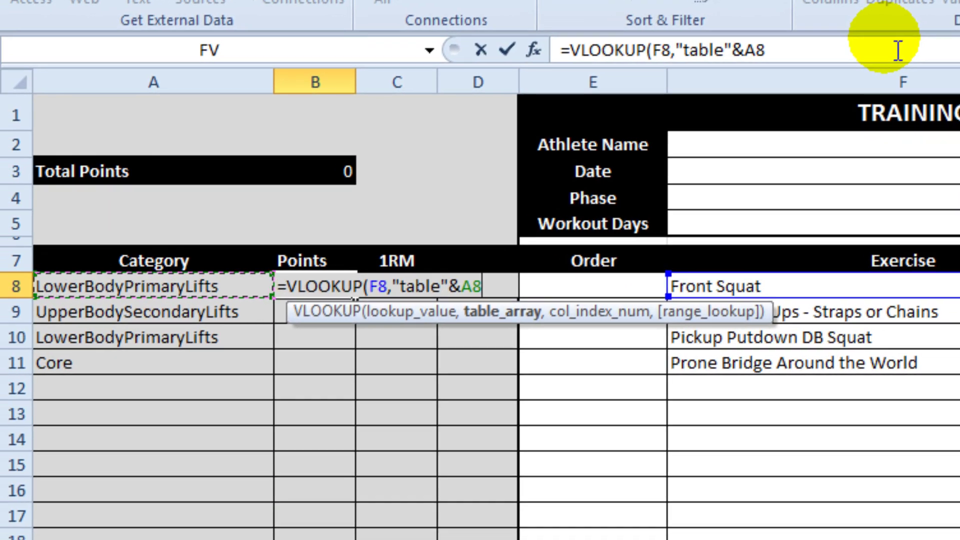
pyautogui.write(',2')
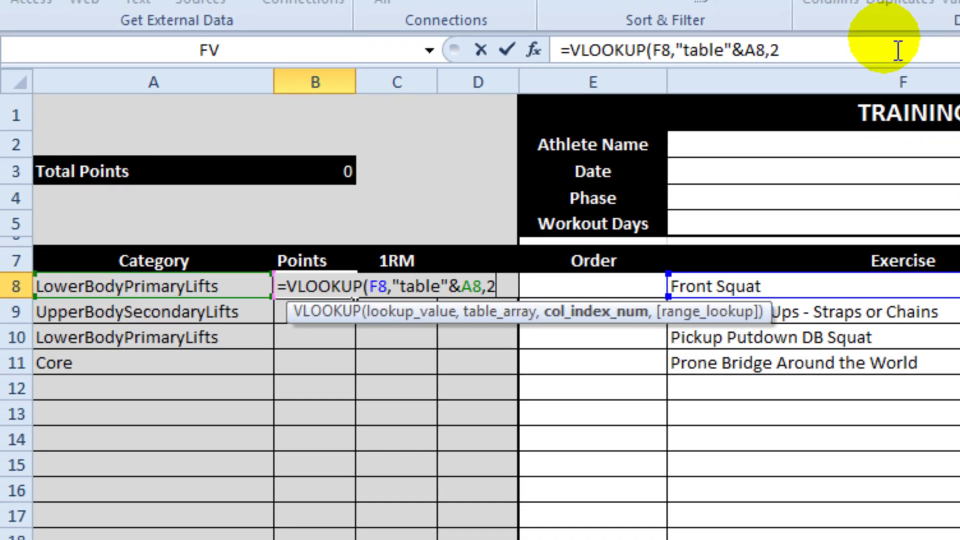
pyautogui.write(',0)')
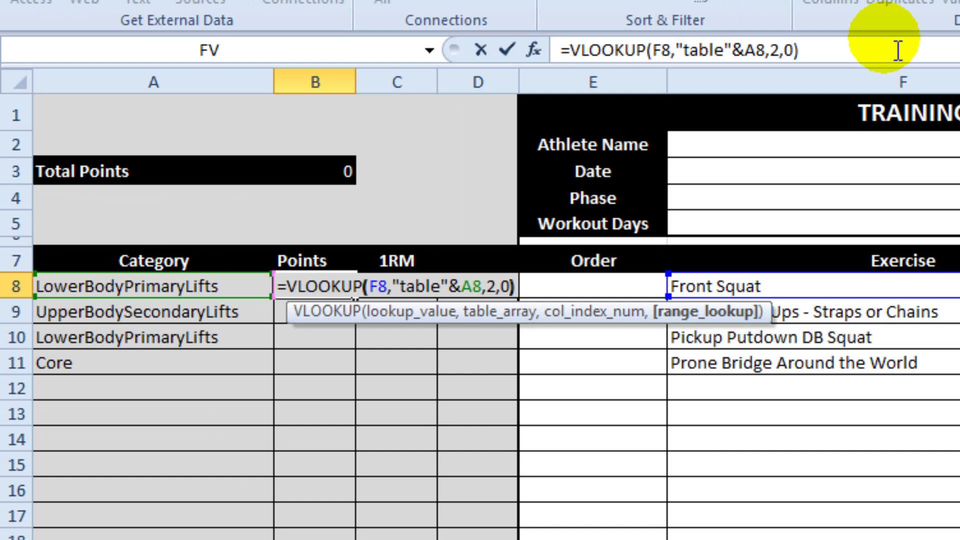
pyautogui.press('Return')
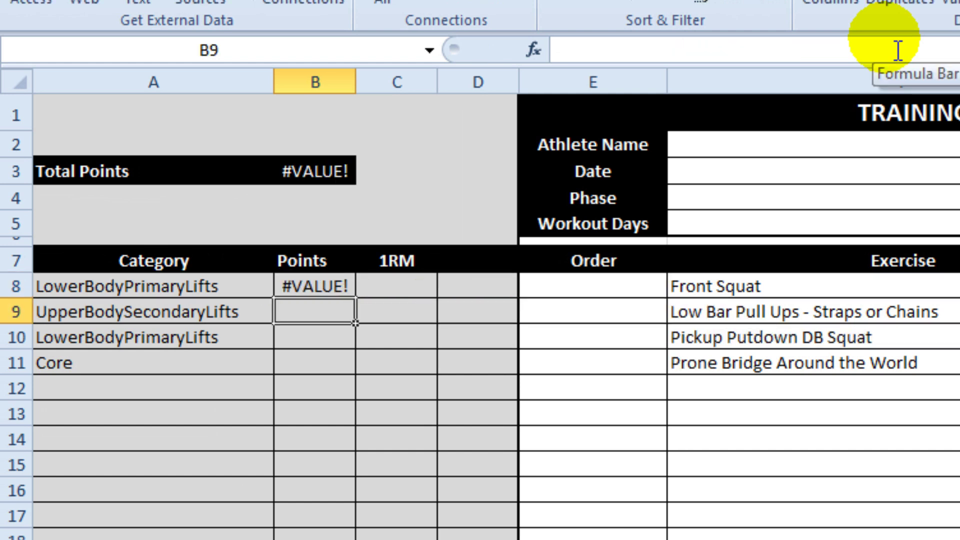
pyautogui.press('Up')
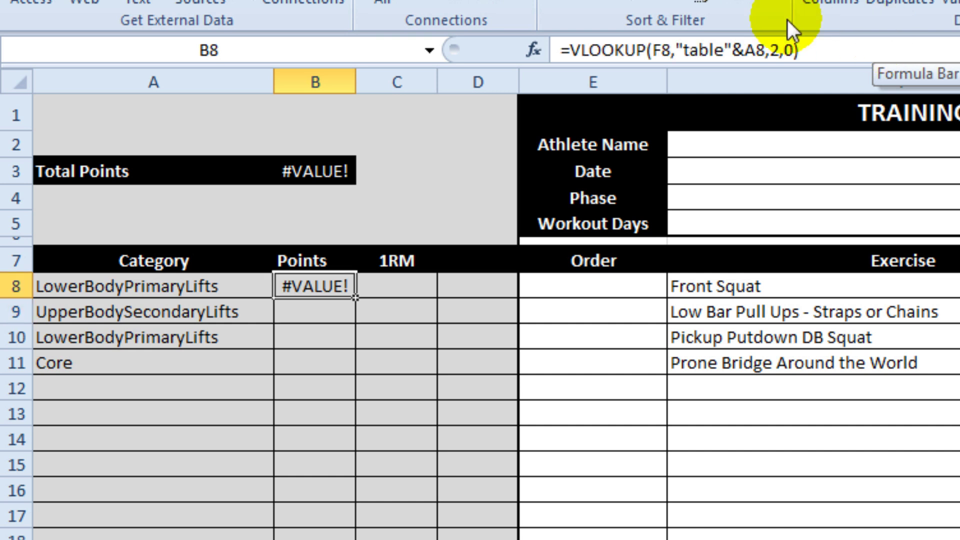
# Wrap "table"&A8 in B8's formula inside INDIRECT().
pyautogui.click(676, 50)
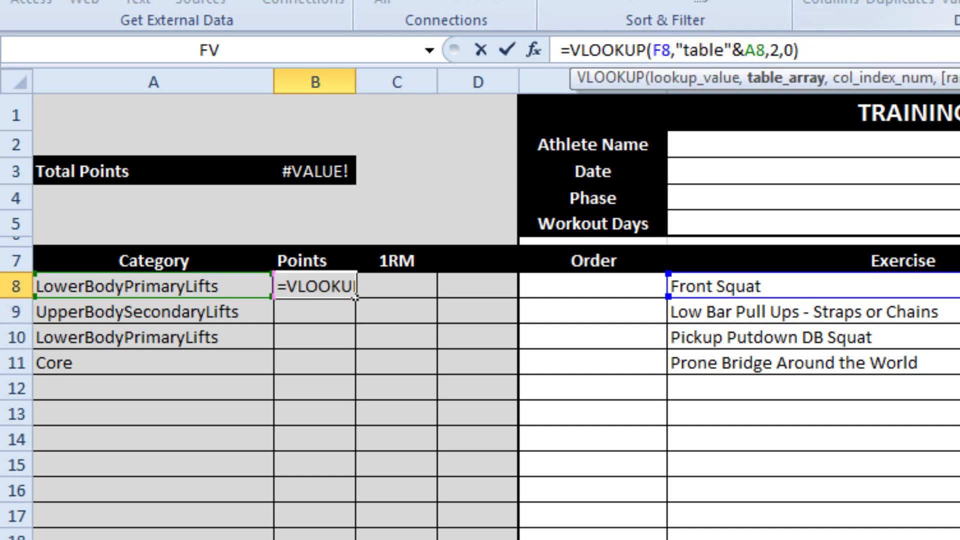
pyautogui.write('indirect')
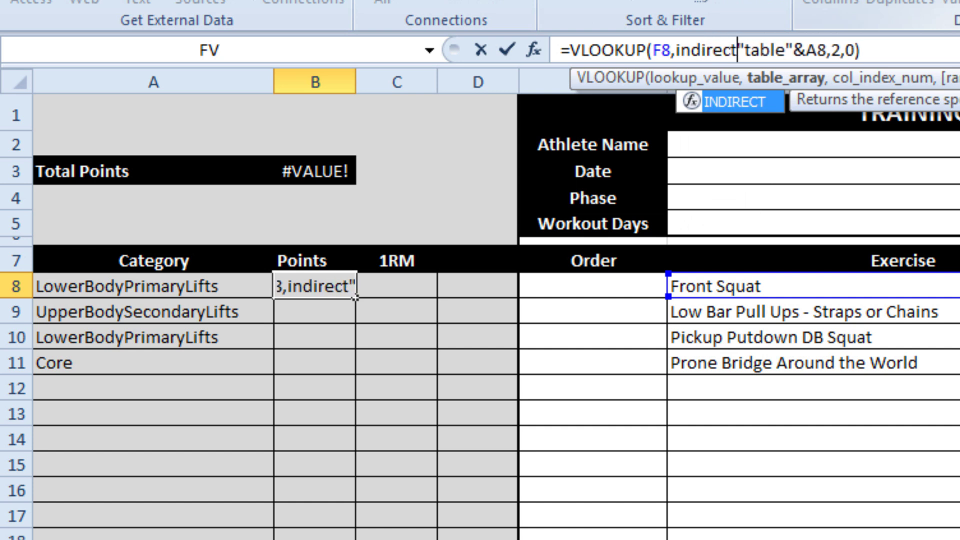
pyautogui.write('(')
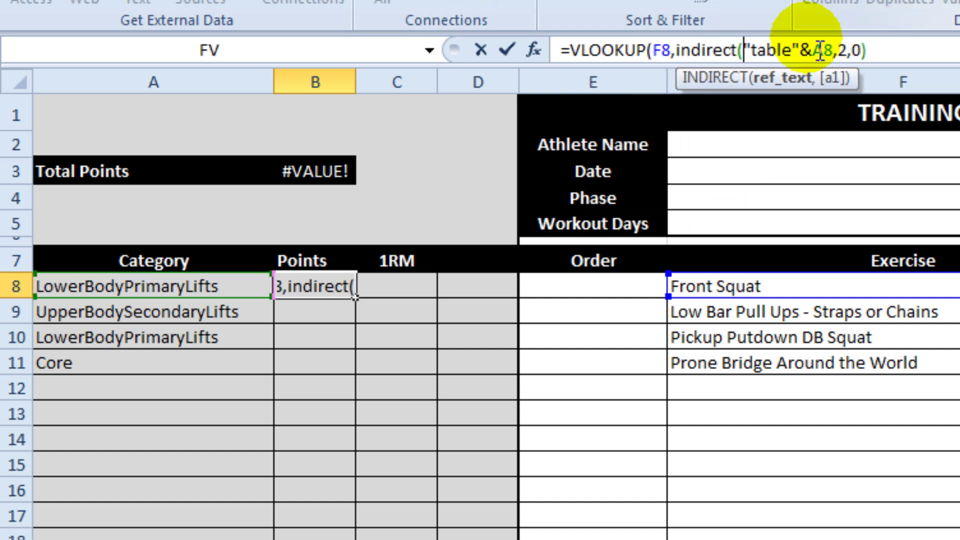
pyautogui.click(835, 50)
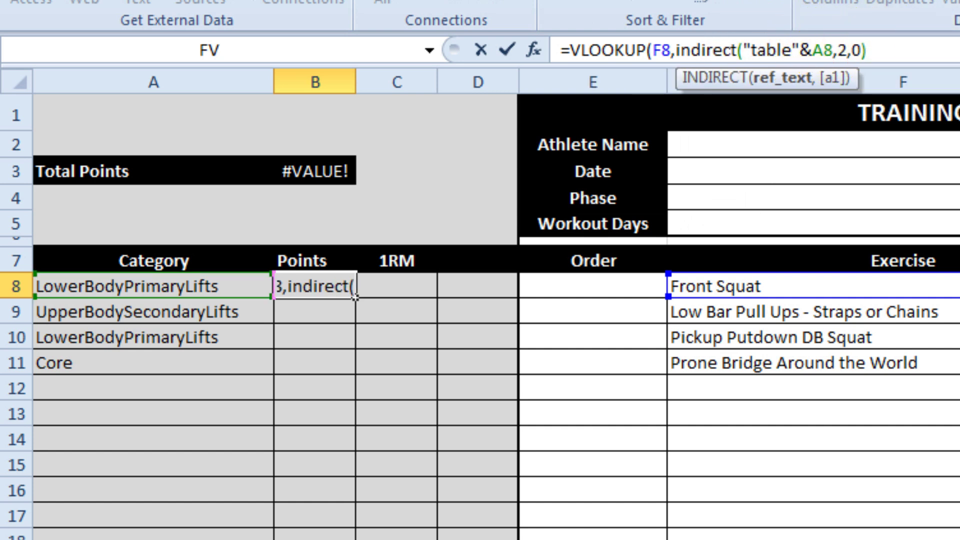
pyautogui.write(')')
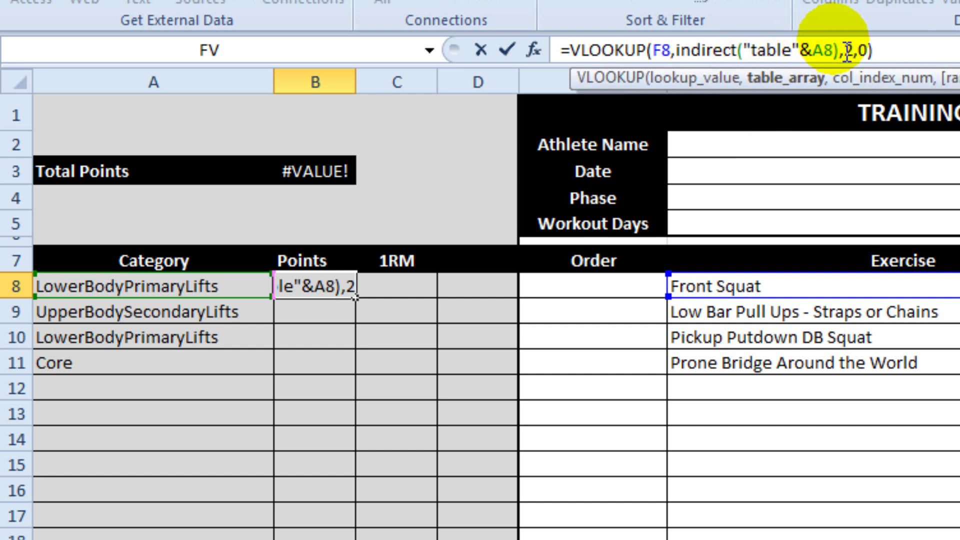
# Evaluate indirect("table"&A8) with F9 in a three-line formula bar, then undo to restore it.
pyautogui.moveTo(835, 50); pyautogui.dragTo(820, 75)
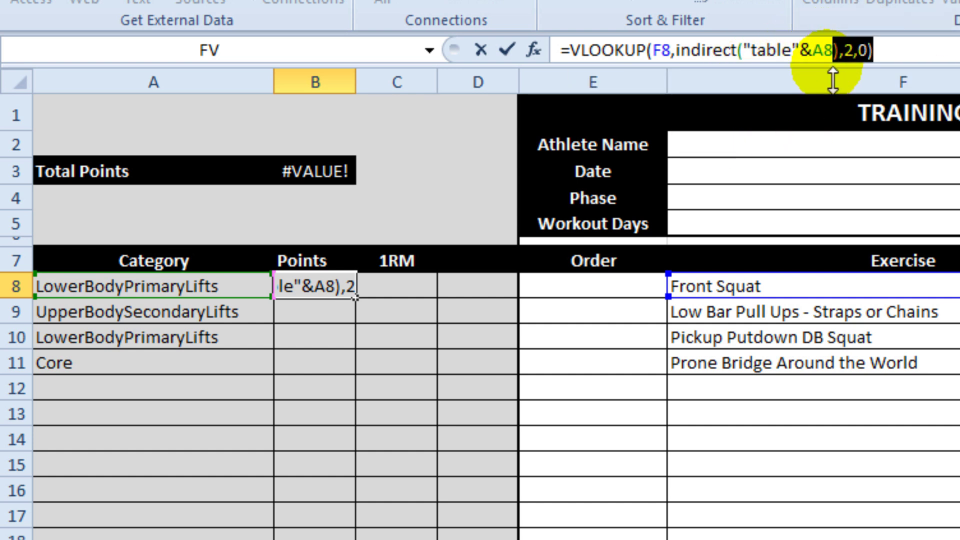
pyautogui.click(833, 51)
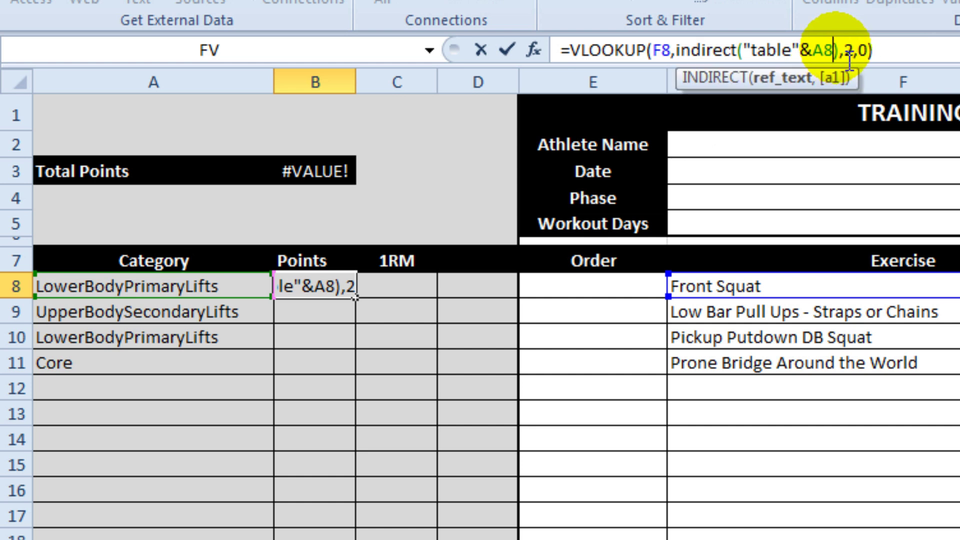
pyautogui.moveTo(838, 51); pyautogui.dragTo(677, 53)
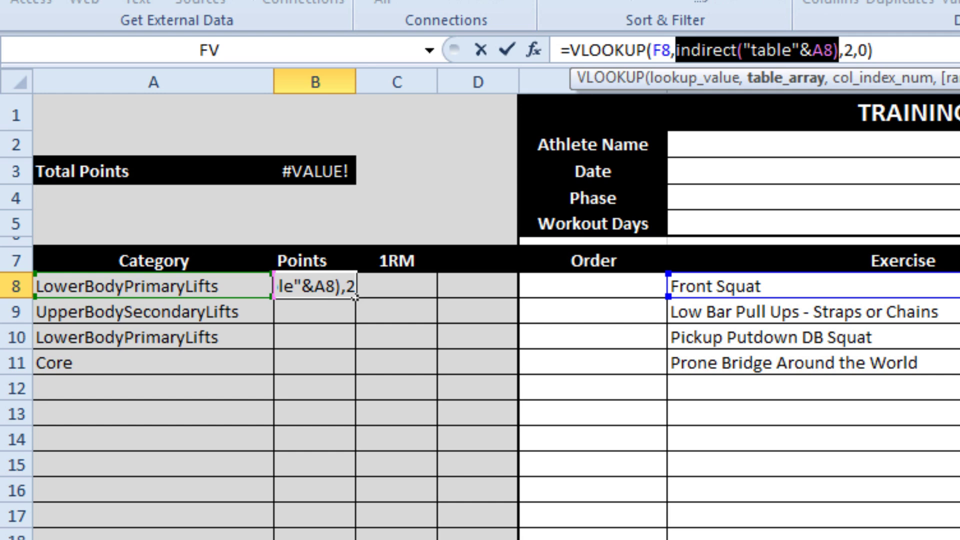
pyautogui.press('F9')
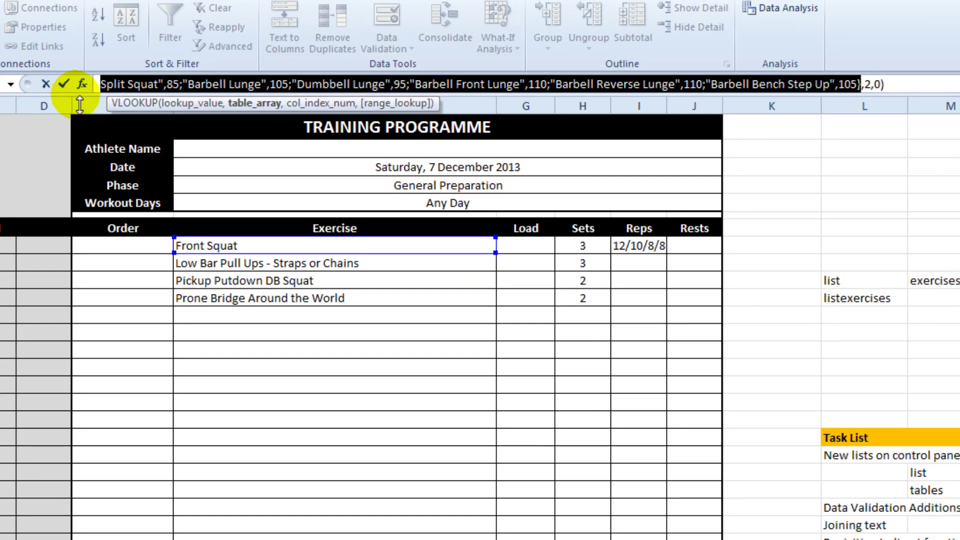
pyautogui.moveTo(80, 104); pyautogui.dragTo(82, 208)
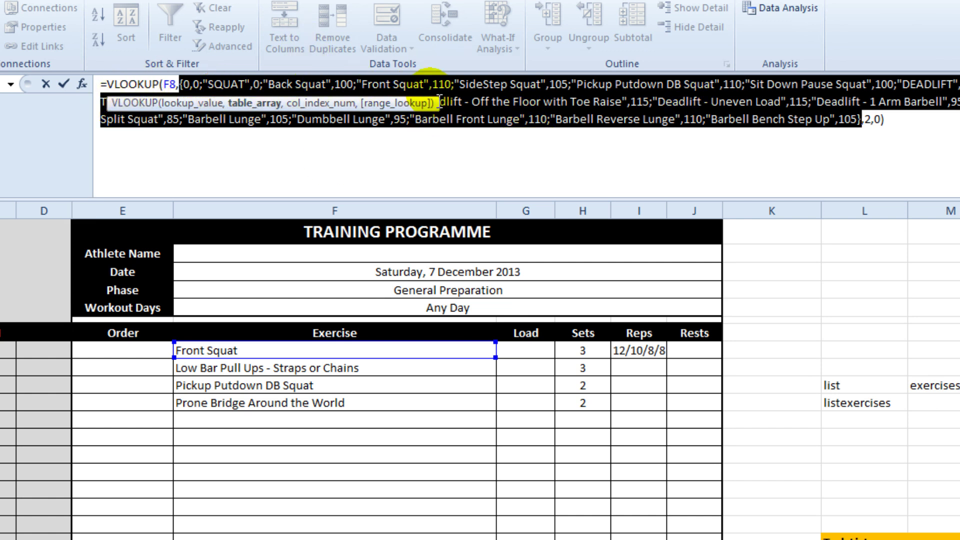
pyautogui.moveTo(431, 104); pyautogui.dragTo(426, 161)
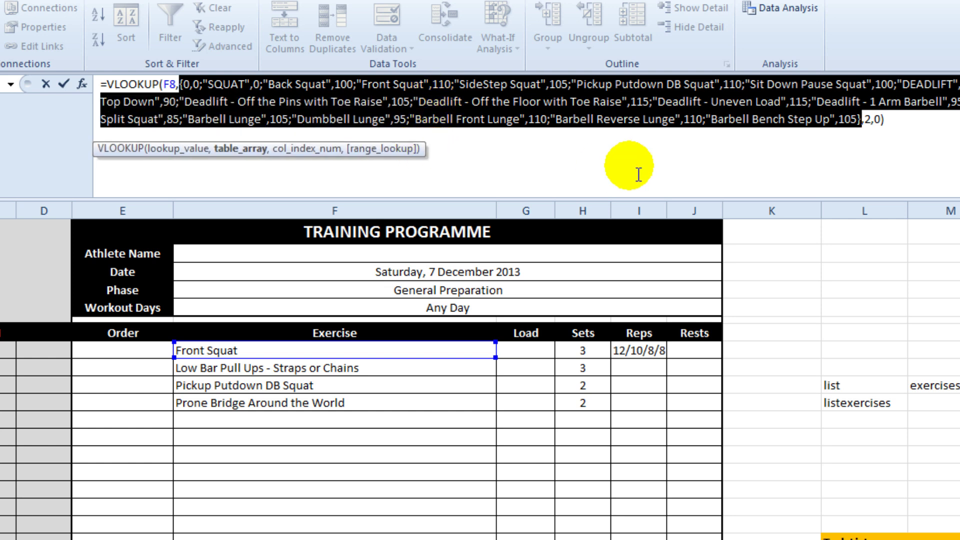
pyautogui.hotkey('ctrl', 'z')
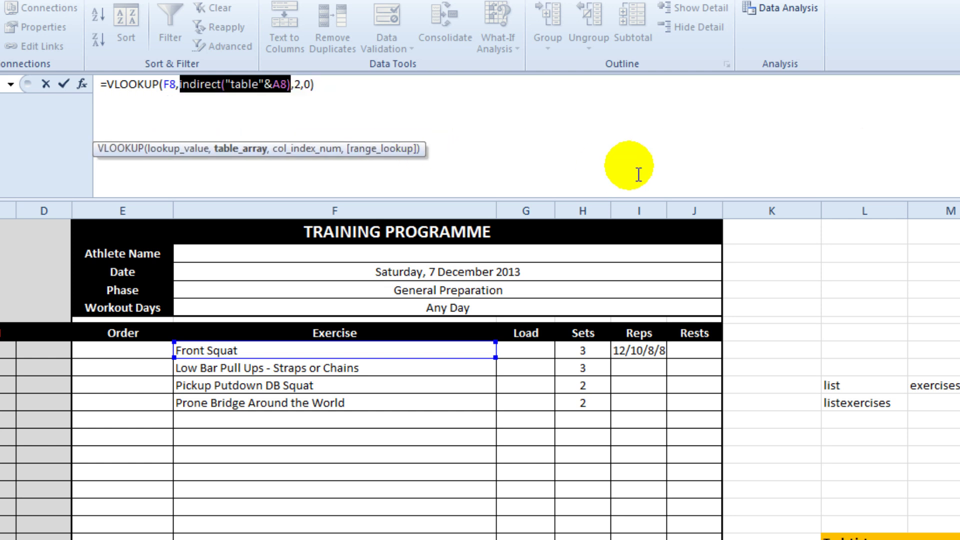
# Commit the INDIRECT lookup in B8 and multiply it by the Sets in H8.
pyautogui.press('Return')
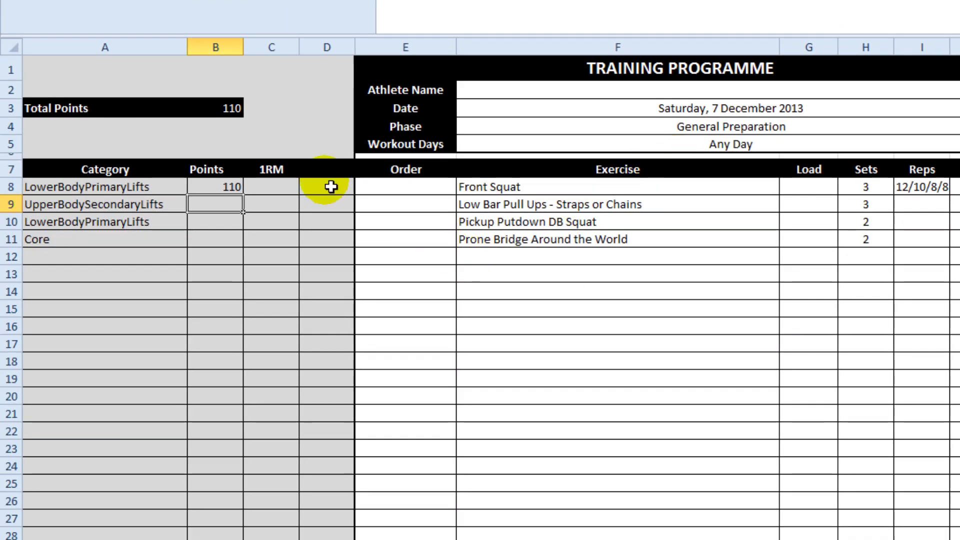
pyautogui.click(239, 187)
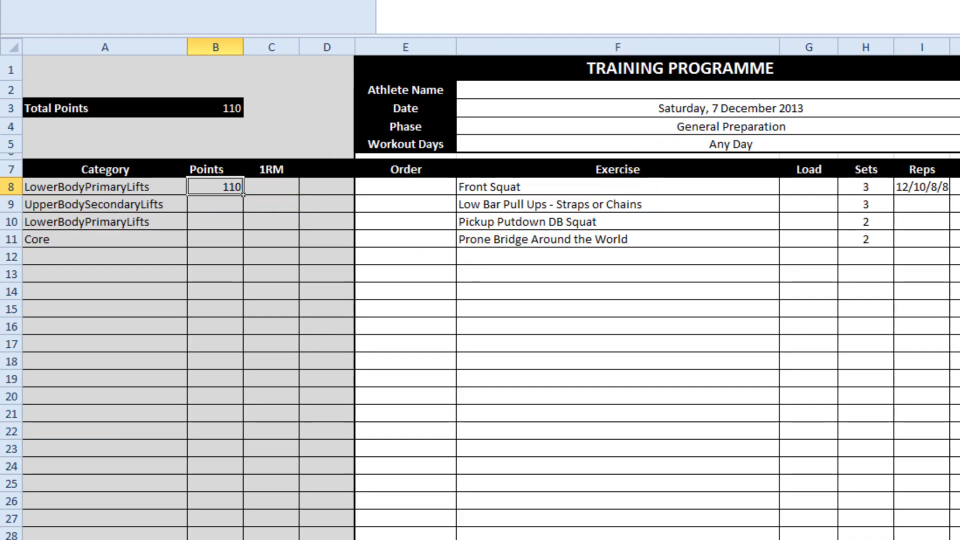
pyautogui.press('F2')
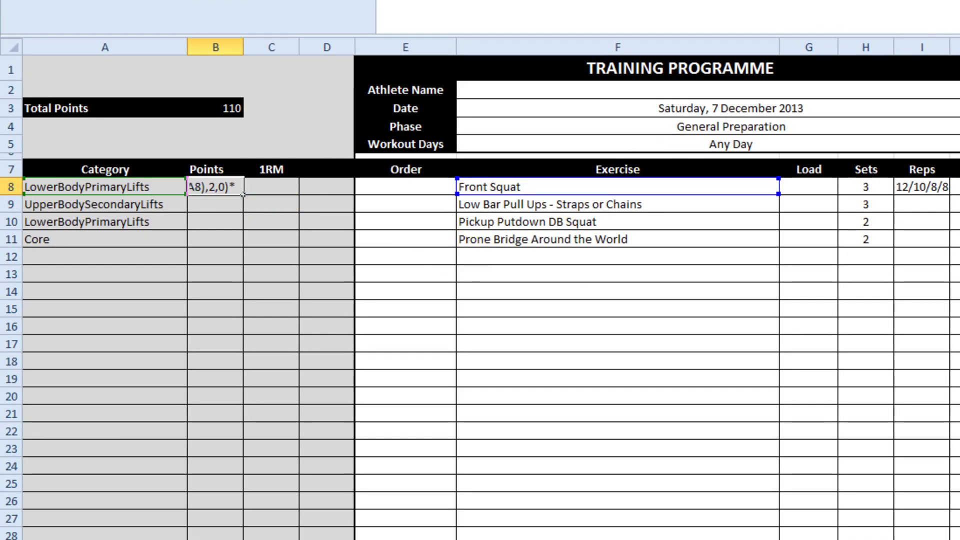
pyautogui.click(893, 194)
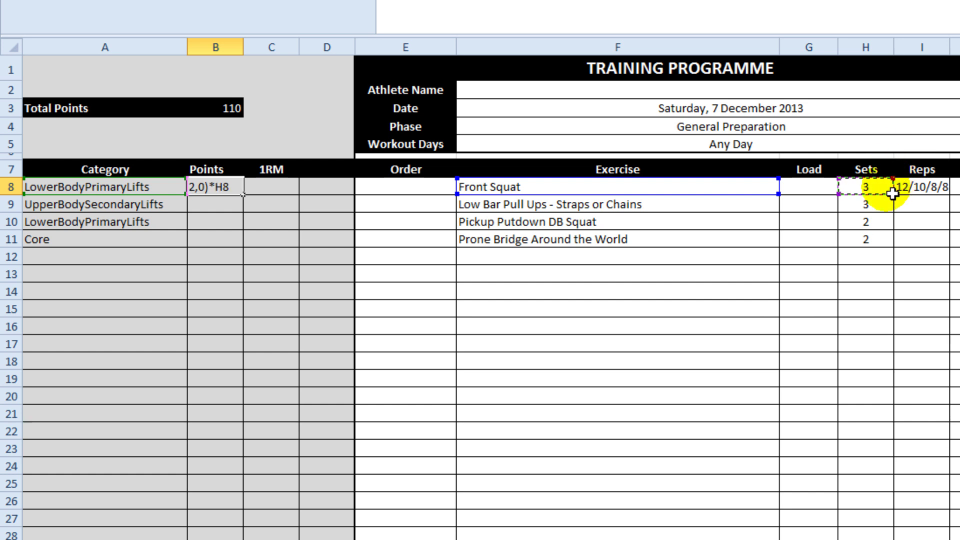
pyautogui.press('Return')
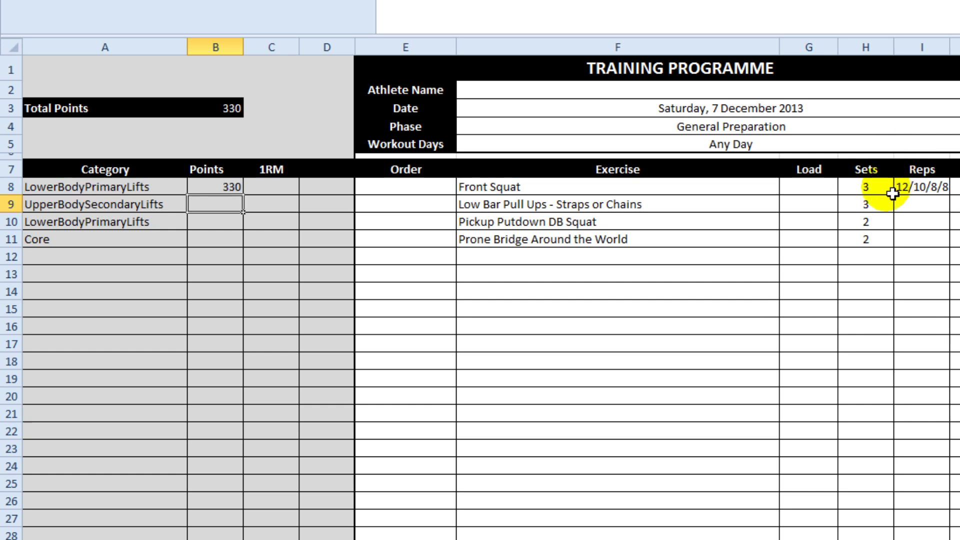
# Wrap B8's formula in IFERROR(...,"").
pyautogui.click(238, 192)
pyautogui.press('F2')
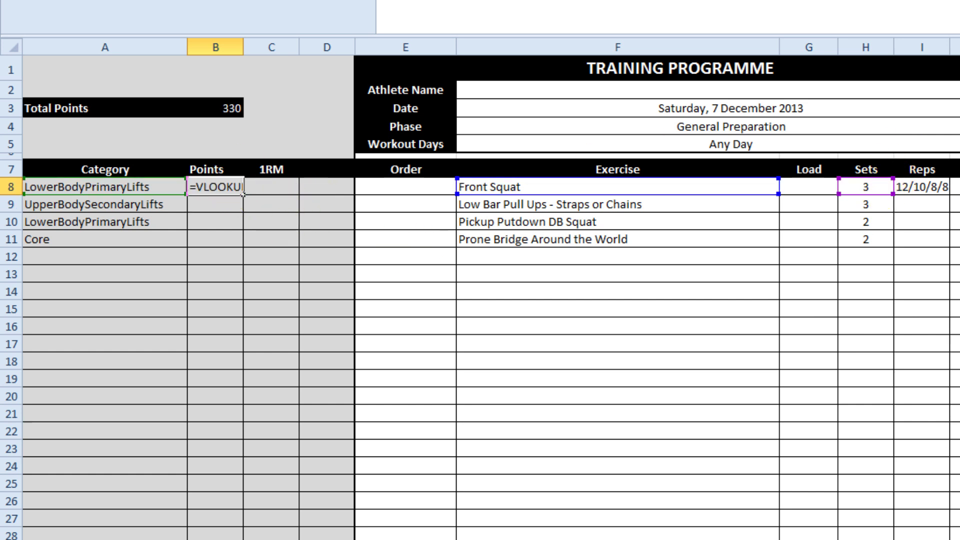
pyautogui.press('Home')
pyautogui.press('Right')
pyautogui.write('iferror(')
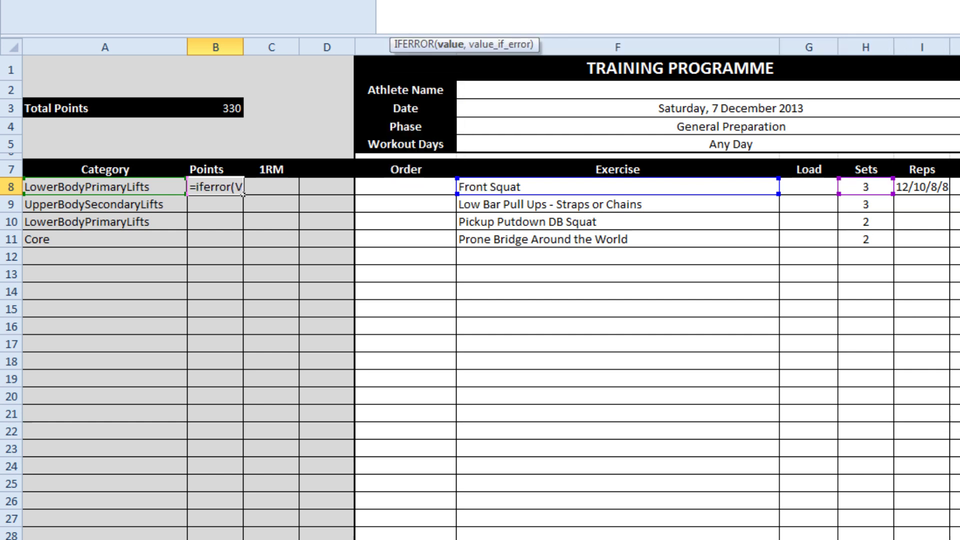
pyautogui.press('End')
pyautogui.write(',"")')
pyautogui.press('Return')
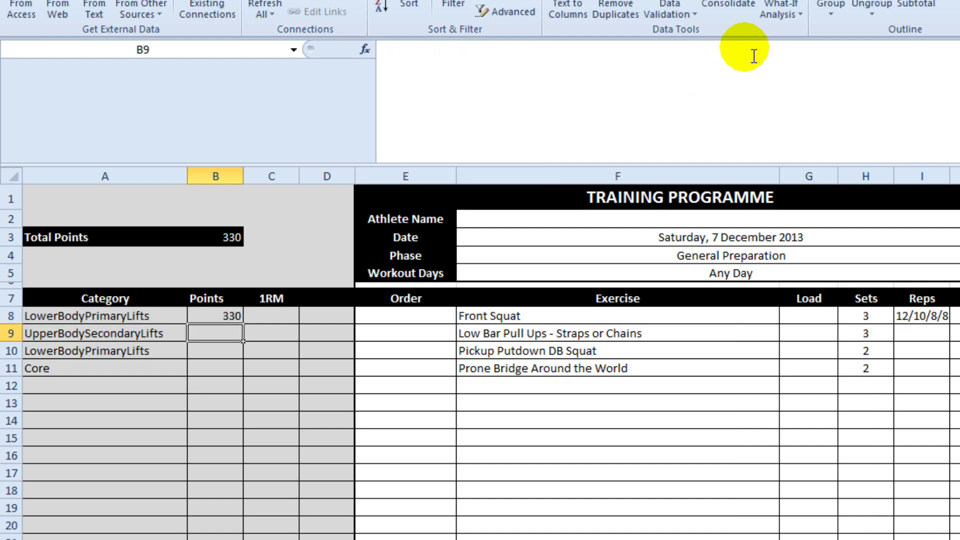
# Fill the Points formula down column B, giving 330, 210, 220, 60.
pyautogui.click(242, 321)
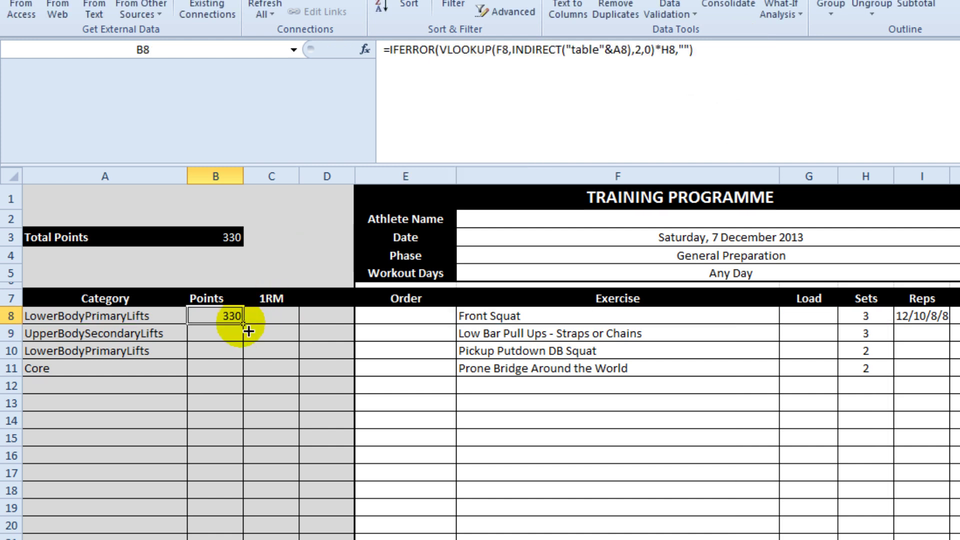
pyautogui.doubleClick(244, 324)
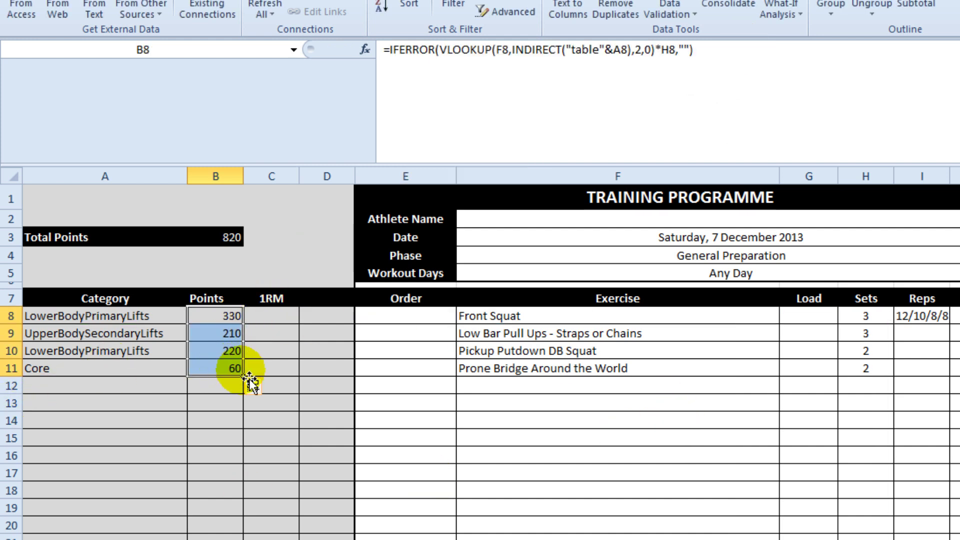
pyautogui.moveTo(235, 536); pyautogui.dragTo(235, 538)
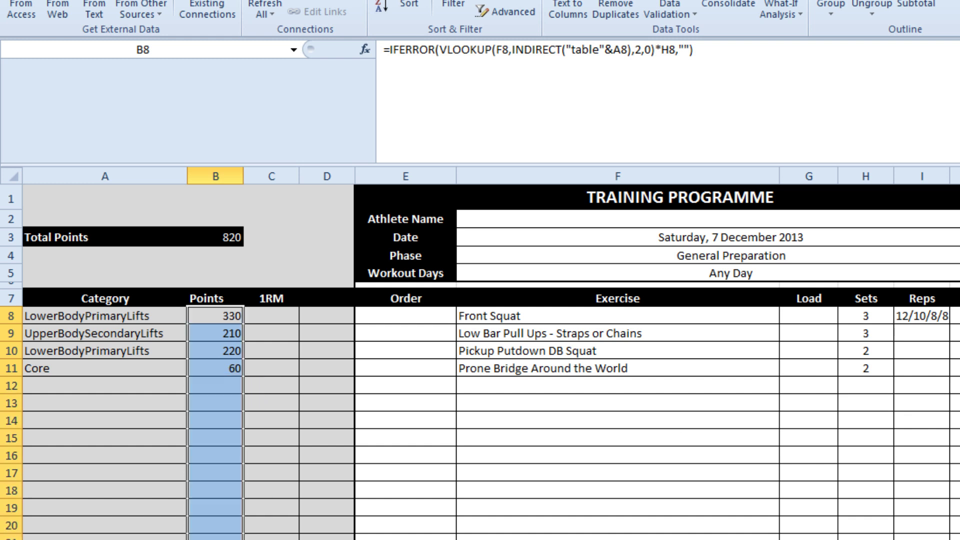
# Fill row 12 with UpperBodyPrimaryLifts, Chin Ups (Rope/Towel Grip) and 3 sets.
pyautogui.click(123, 389)
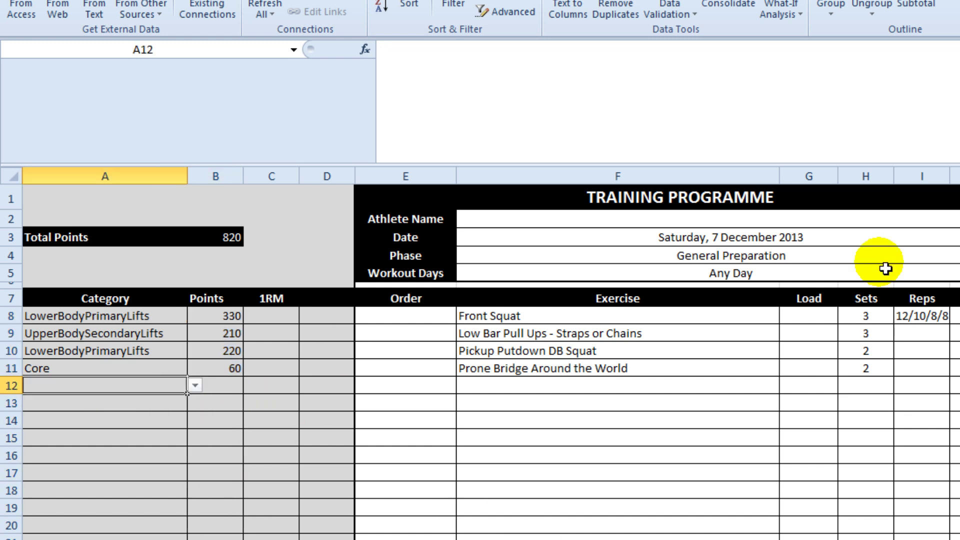
pyautogui.click(195, 385)
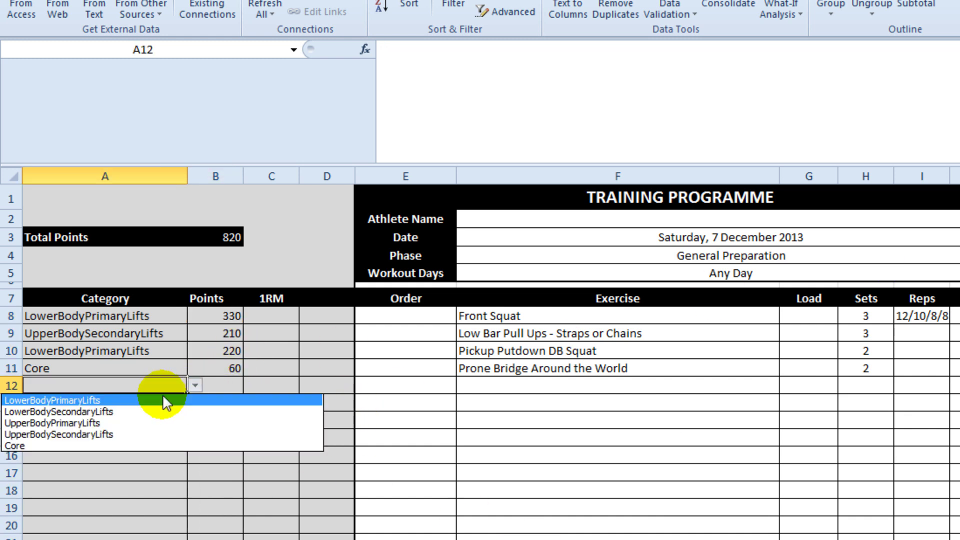
pyautogui.click(144, 420)
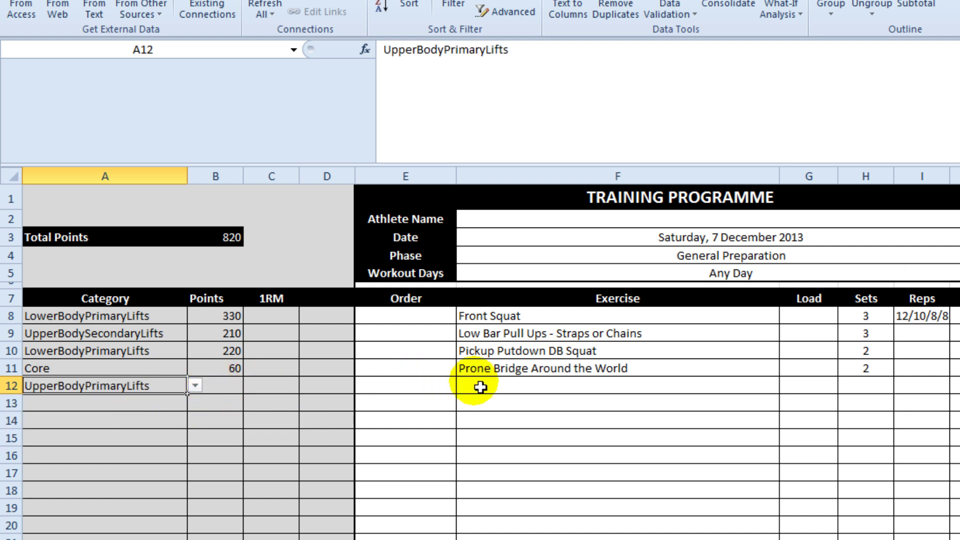
pyautogui.click(500, 385)
pyautogui.click(787, 385)
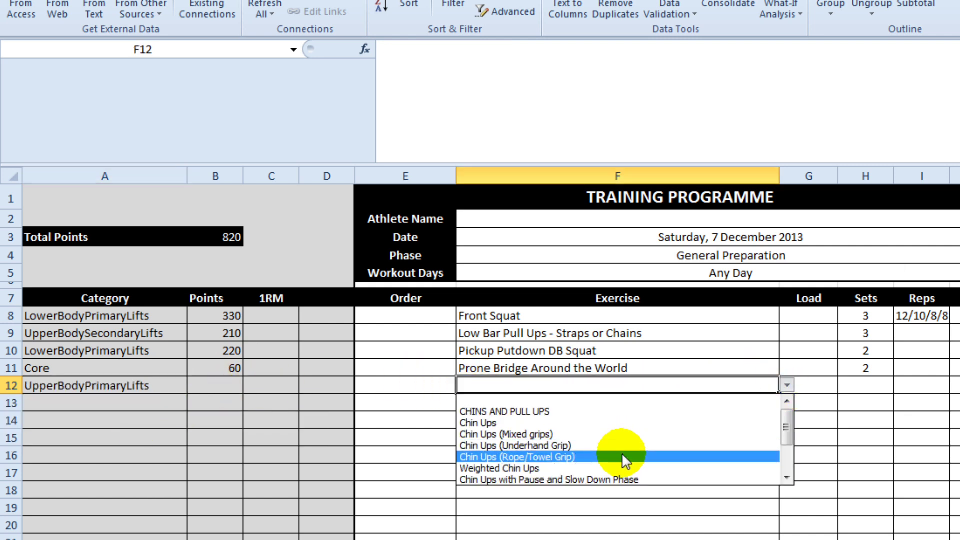
pyautogui.click(622, 457)
pyautogui.click(882, 388)
pyautogui.write('3')
pyautogui.press('Return')
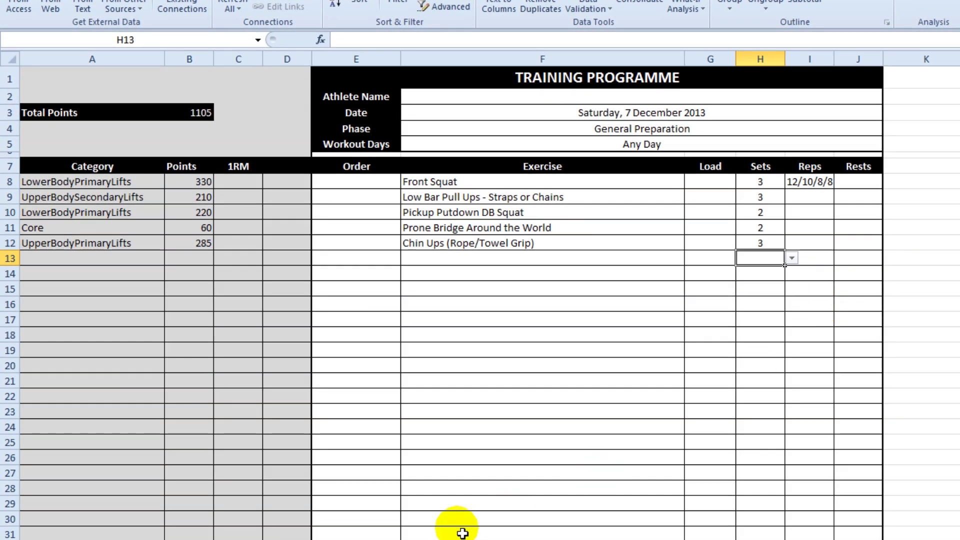
# On the exercise lists sheet, clear the old factors beside the rep schemes.
pyautogui.hotkey('ctrl', 'pagedown')
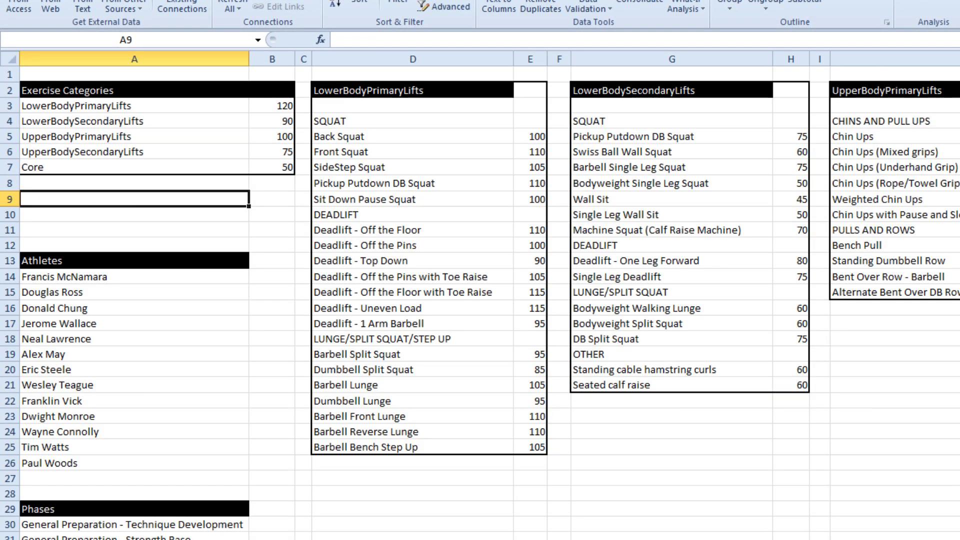
pyautogui.hscroll(10, 490, 295)
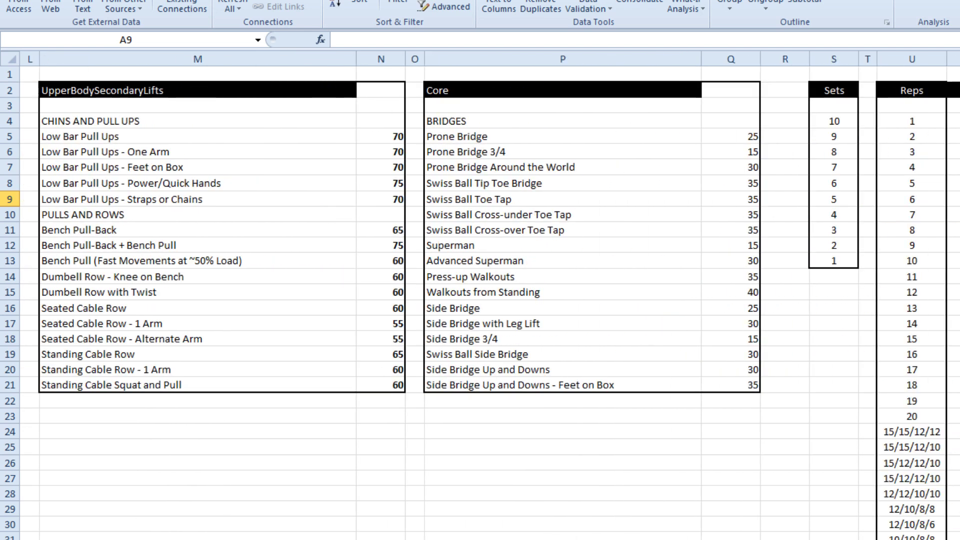
pyautogui.scroll(-4, 797, 472)
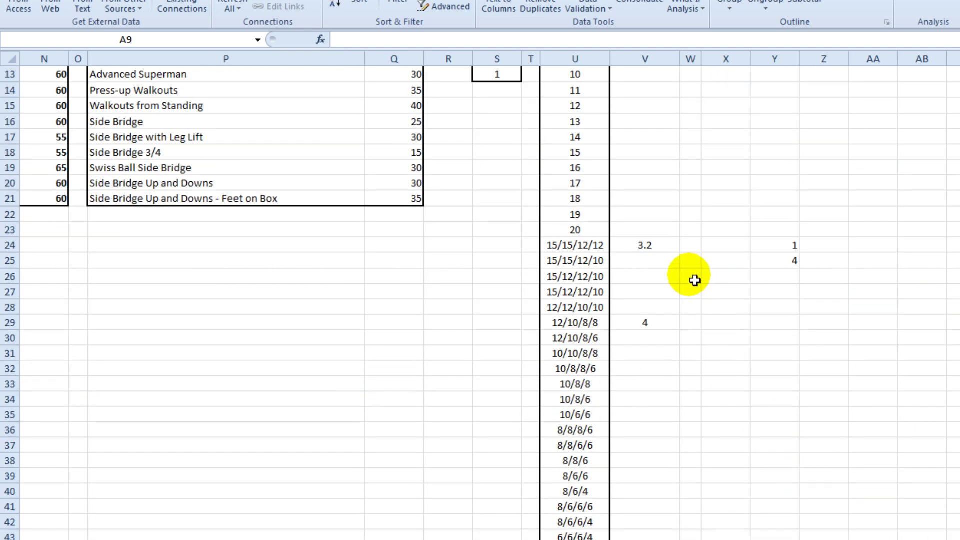
pyautogui.moveTo(665, 253); pyautogui.dragTo(779, 539)
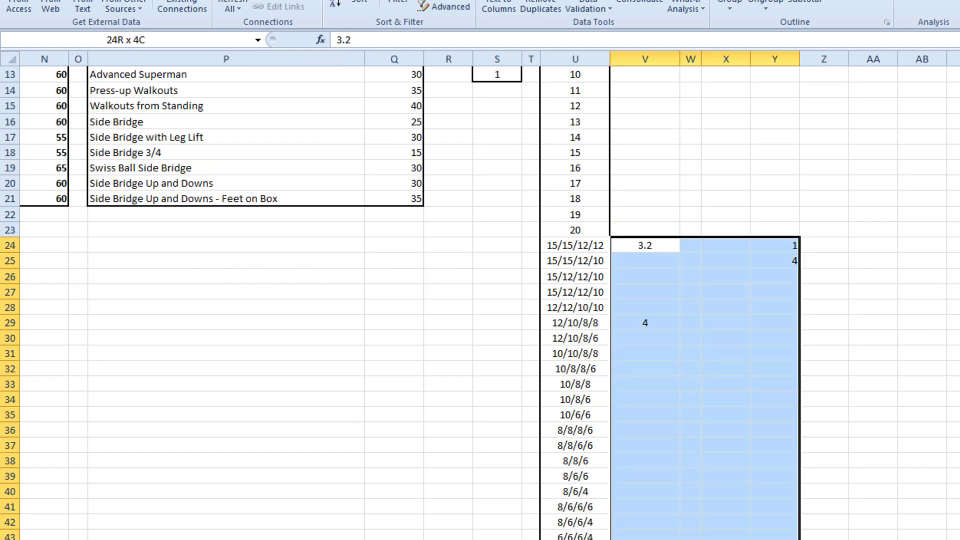
pyautogui.press('Delete')
# Start entering new factors at V24, giving 6/6/4/4 a factor of 5.
pyautogui.click(650, 248)
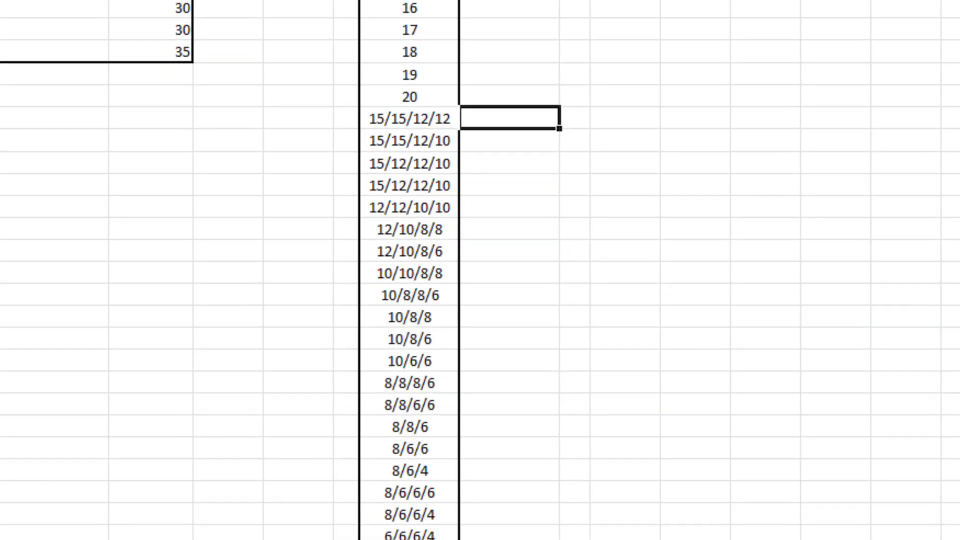
pyautogui.write('4')
pyautogui.press('Return')
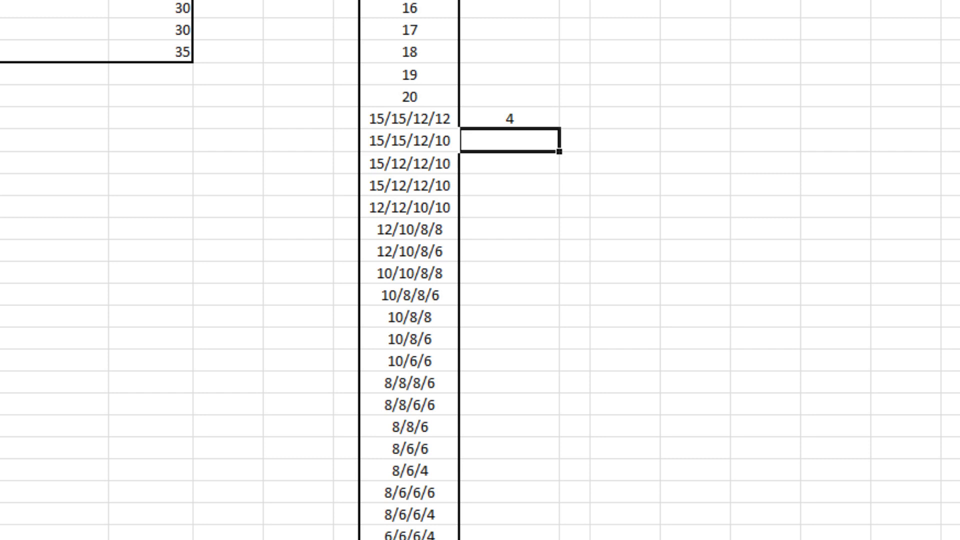
pyautogui.press('Down')
pyautogui.press('Down')
pyautogui.press('Down')
pyautogui.press('Down')
pyautogui.press('Down')
pyautogui.press('Down')
pyautogui.press('Down')
pyautogui.press('Down')
pyautogui.press('Down')
pyautogui.press('Down')
pyautogui.press('Down')
pyautogui.press('Down')
pyautogui.press('Down')
pyautogui.press('Down')
pyautogui.press('Down')
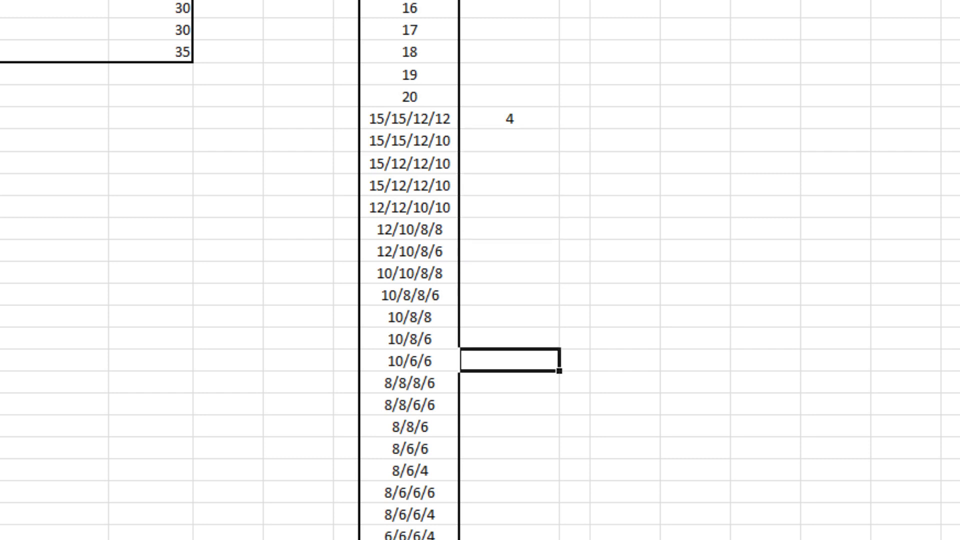
pyautogui.press('Down')
pyautogui.press('Down')
pyautogui.press('Down')
pyautogui.press('Down')
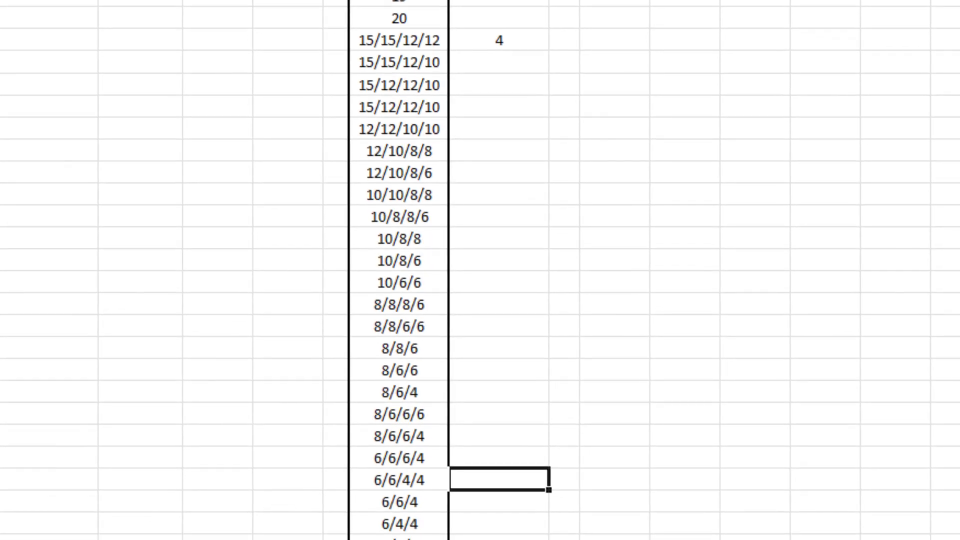
pyautogui.write('4')
pyautogui.press('Return')
pyautogui.press('Down')
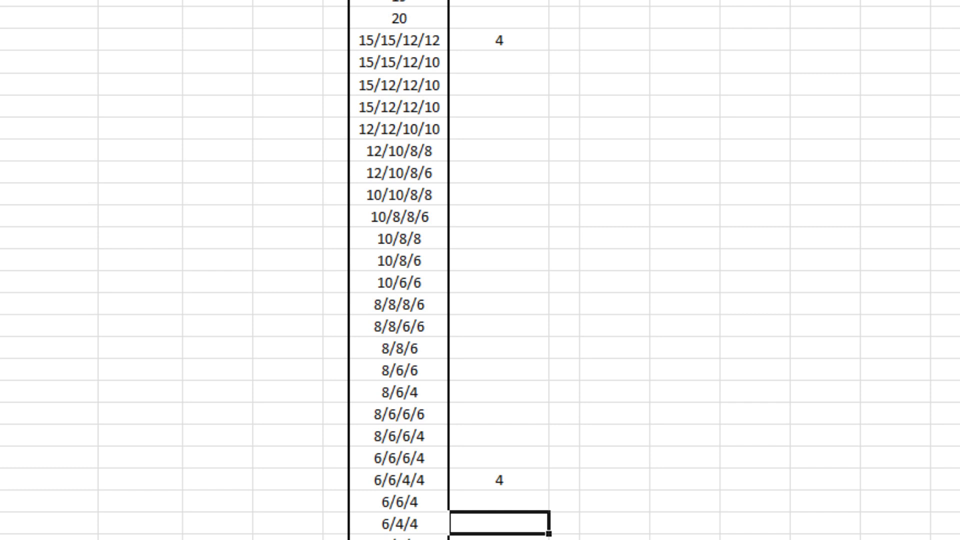
pyautogui.press('Up')
pyautogui.press('Up')
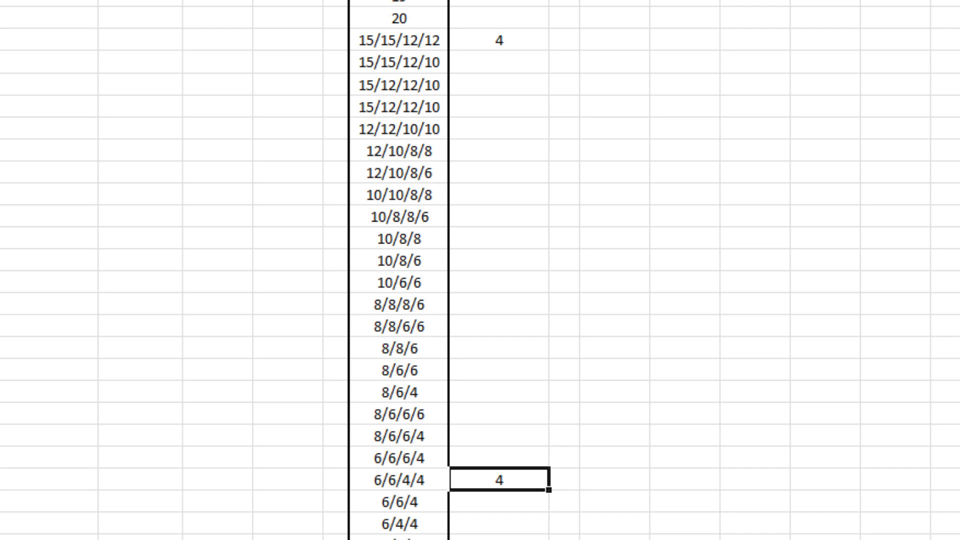
pyautogui.write('5')
pyautogui.press('Up')
pyautogui.press('Up')
pyautogui.press('Up')
pyautogui.press('Up')
pyautogui.press('Up')
pyautogui.press('Up')
pyautogui.press('Up')
pyautogui.press('Up')
pyautogui.press('Up')
pyautogui.press('Up')
pyautogui.press('Up')
pyautogui.press('Up')
pyautogui.press('Up')
pyautogui.press('Up')
pyautogui.press('Up')
pyautogui.press('Up')
pyautogui.press('Up')
pyautogui.press('Up')
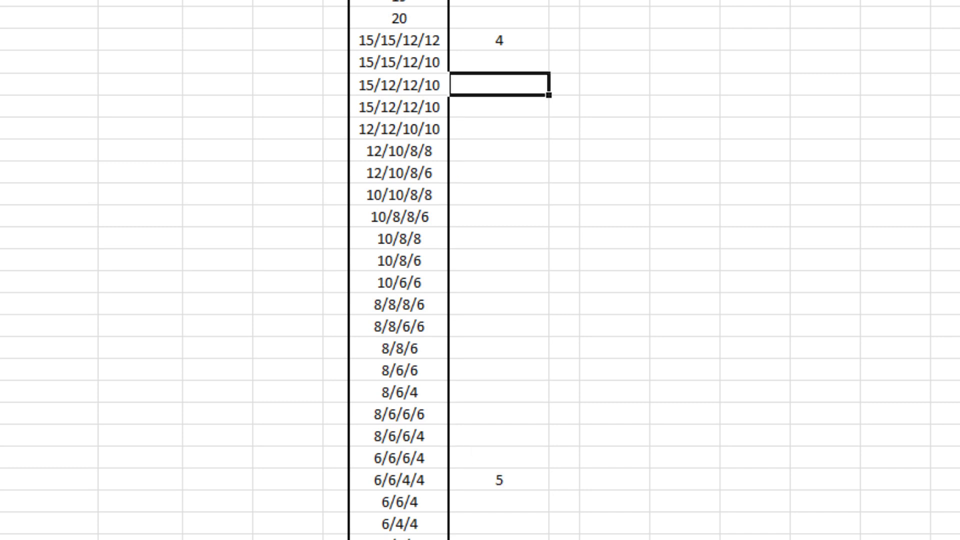
# Set 15/15/12/12 to 3 and 15/15/12/10 to 3.1, extending the series 3.2–3.6 down.
pyautogui.press('Up')
pyautogui.press('Up')
pyautogui.write('3')
pyautogui.press('Return')
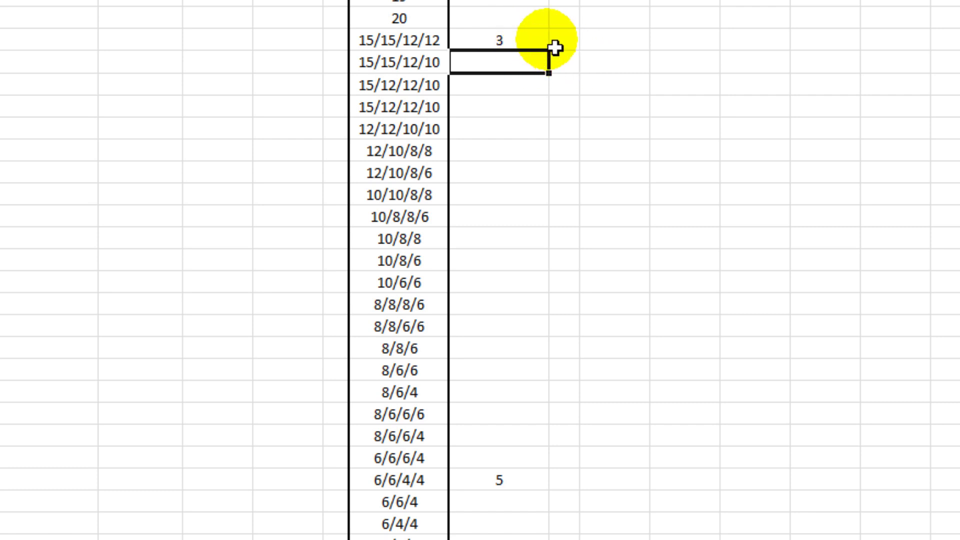
pyautogui.write('3.1')
pyautogui.press('Return')
pyautogui.moveTo(545, 40); pyautogui.dragTo(530, 196)
pyautogui.click(491, 199)
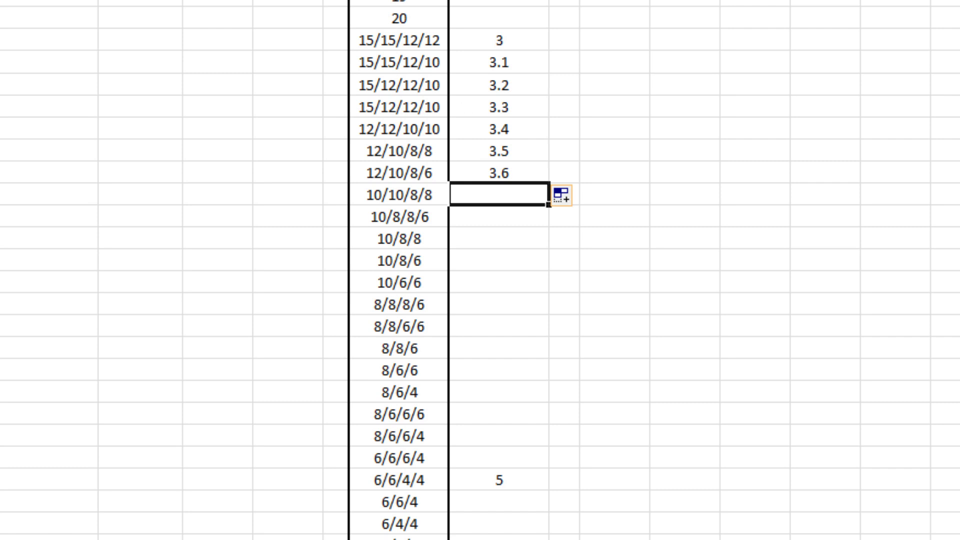
# Set factors 4 and 4.05, extend the series to 4.1 and 4.15, and give 10/8/8 3.15.
pyautogui.click(525, 155)
pyautogui.write('4')
pyautogui.press('Return')
pyautogui.press('Up')
pyautogui.press('Up')
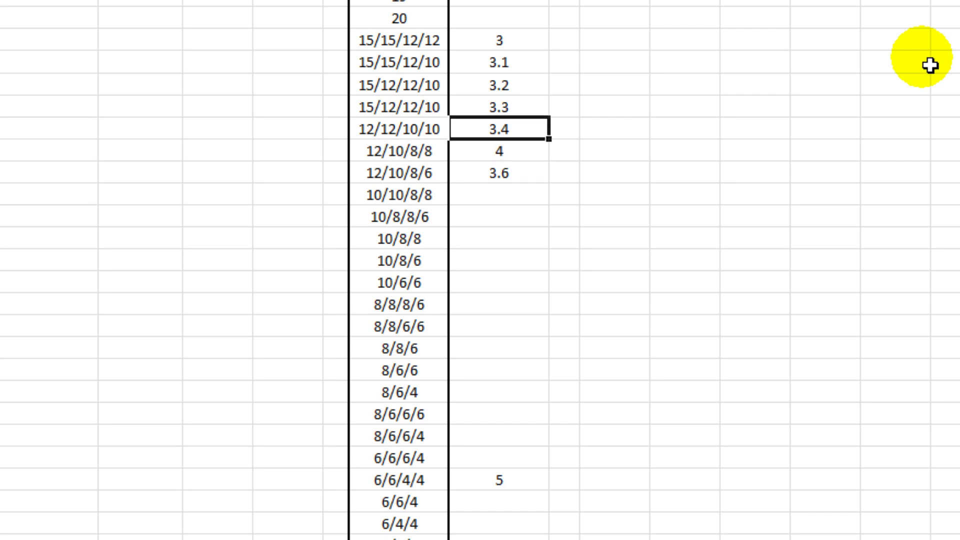
pyautogui.press('Up')
pyautogui.press('Down')
pyautogui.press('Down')
pyautogui.press('Down')
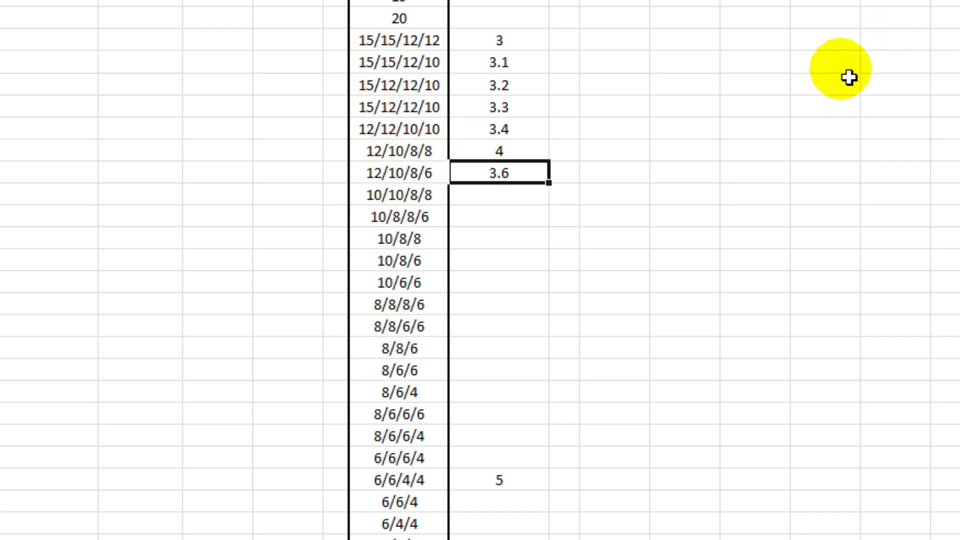
pyautogui.write('4.05')
pyautogui.press('Return')
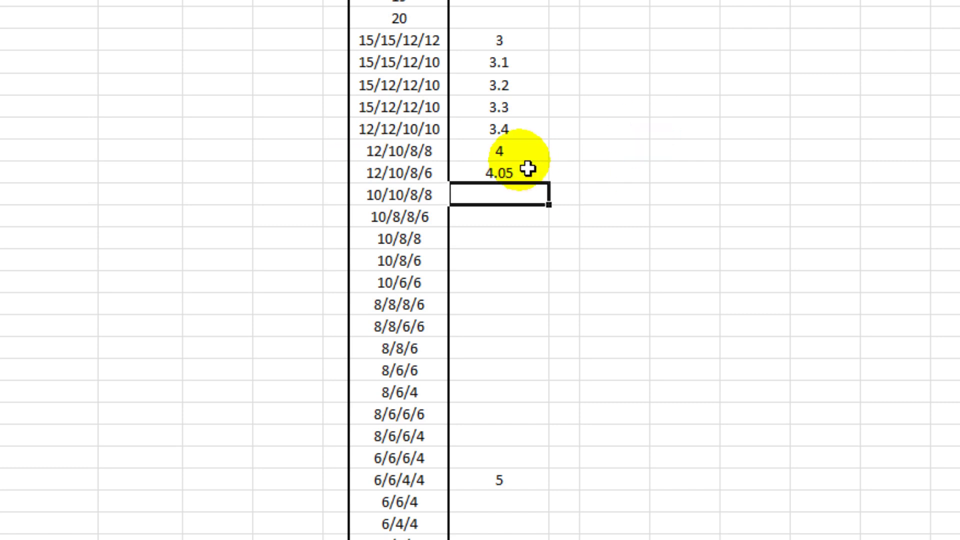
pyautogui.moveTo(520, 150)
pyautogui.mouseDown()
pyautogui.moveTo(552, 293)
pyautogui.moveTo(591, 324)
pyautogui.moveTo(549, 188)
pyautogui.moveTo(539, 237)
pyautogui.mouseUp()
pyautogui.click(484, 246)
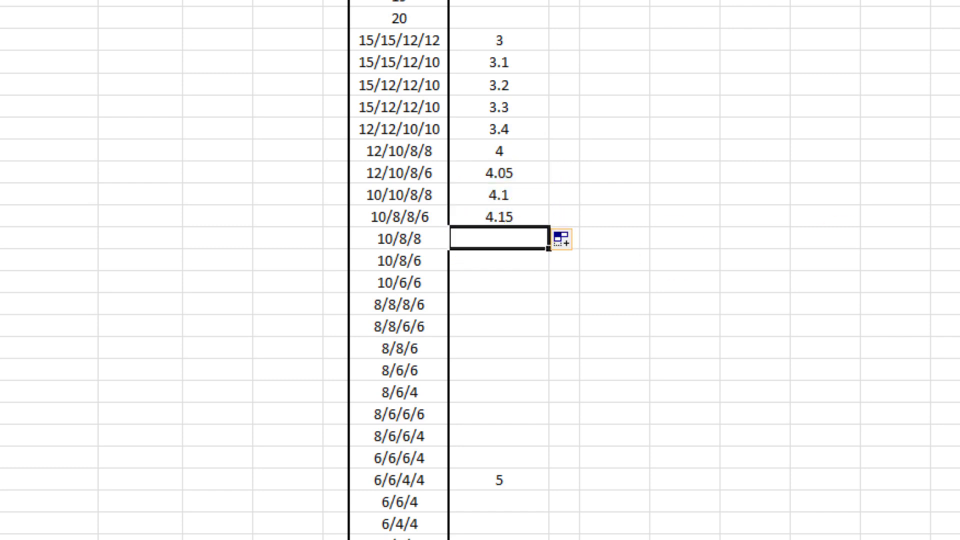
pyautogui.write('3.')
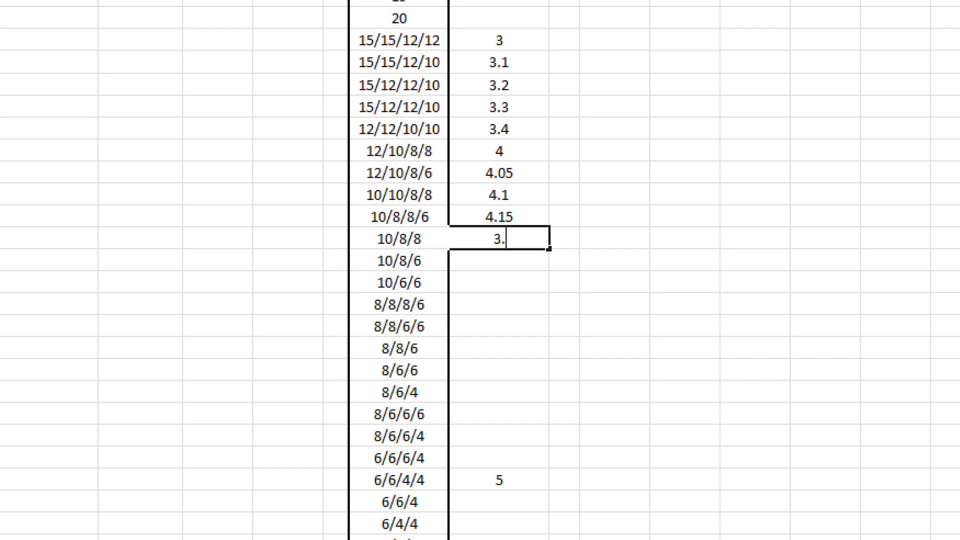
pyautogui.write('15')
pyautogui.press('Return')
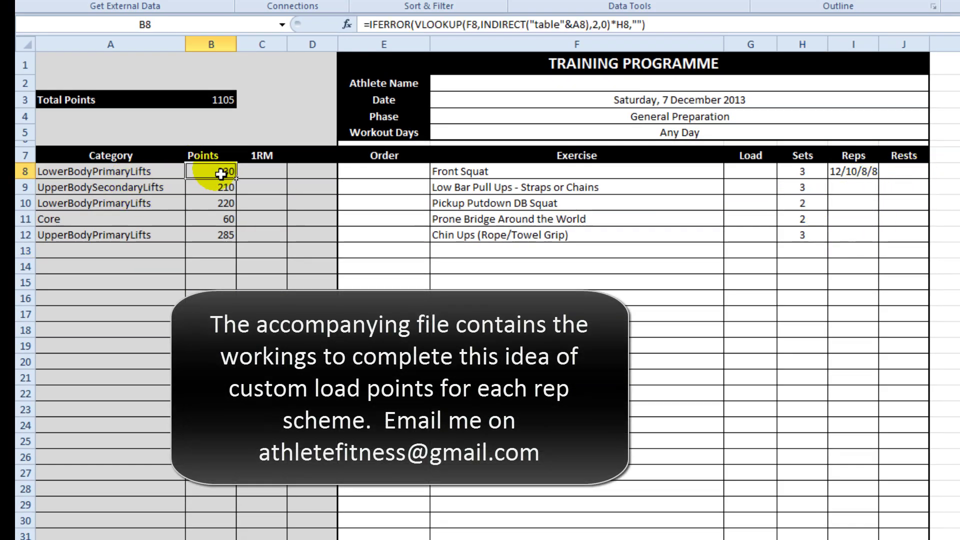
# Change B8's formula to =IFERROR(VLOOKUP(F8,INDIRECT("table"&A8),2,0)*H8,"") so it shows 330.
pyautogui.click(640, 35)
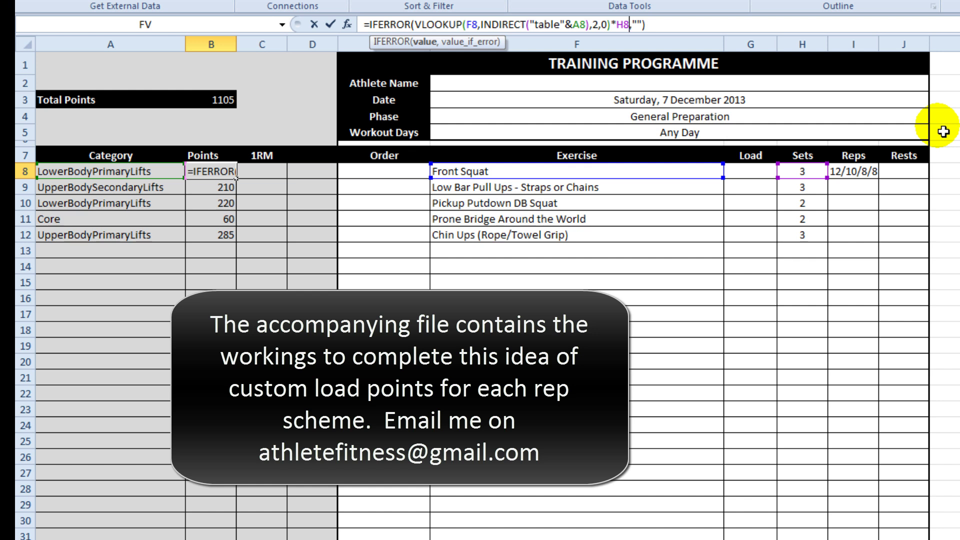
pyautogui.hotkey('ctrl', 'Return')
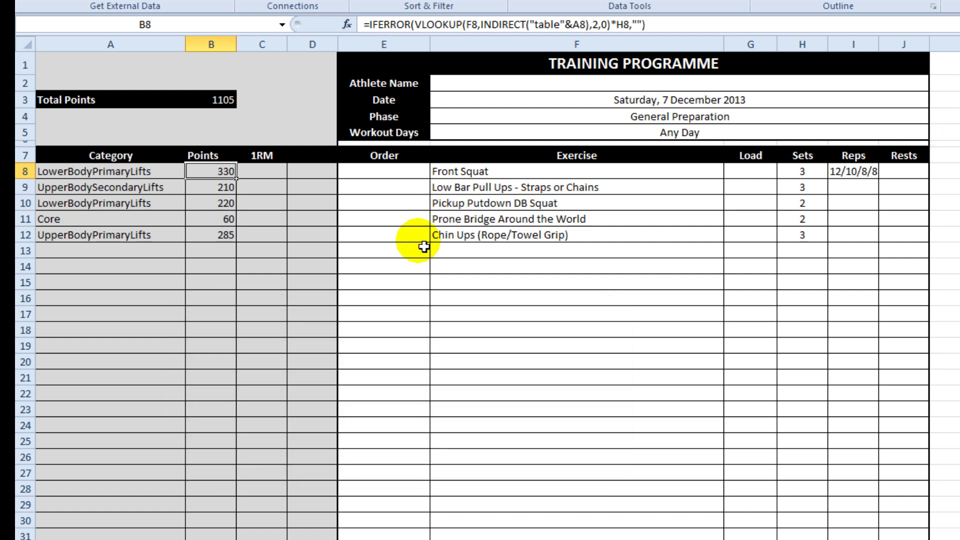
# Set the print area to the programme range E1:J37 and go to the File Info page.
pyautogui.click(312, 47)
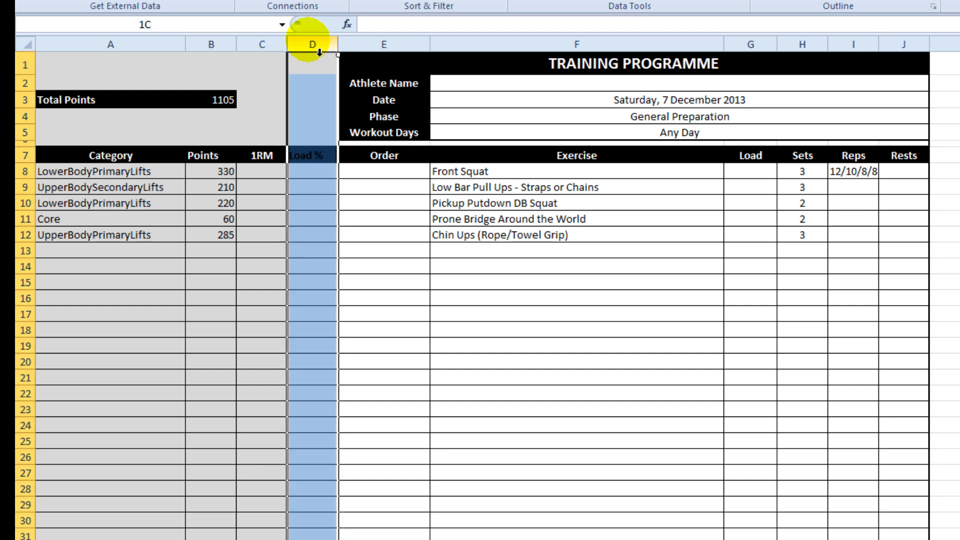
pyautogui.moveTo(312, 48); pyautogui.dragTo(113, 47)
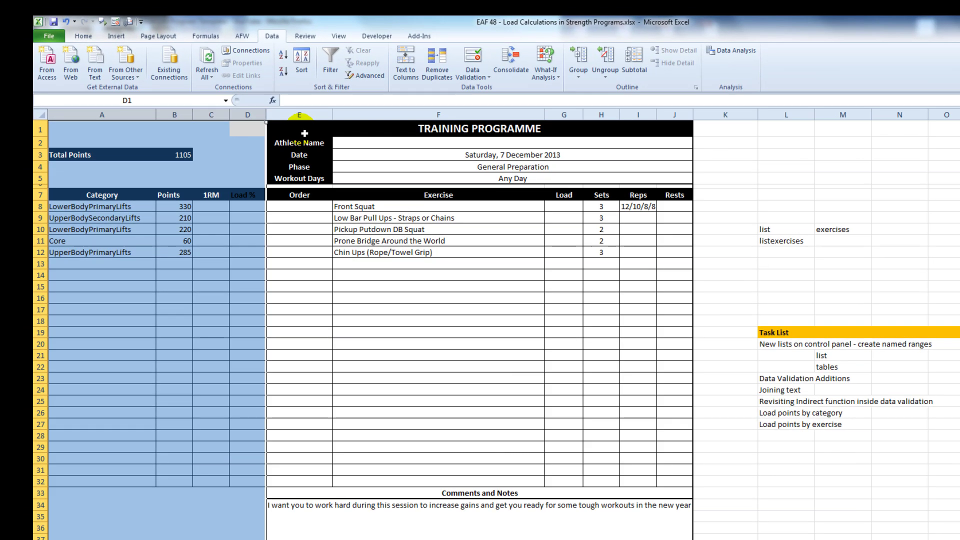
pyautogui.moveTo(304, 133); pyautogui.dragTo(560, 508)
pyautogui.scroll(1, 416, 417)
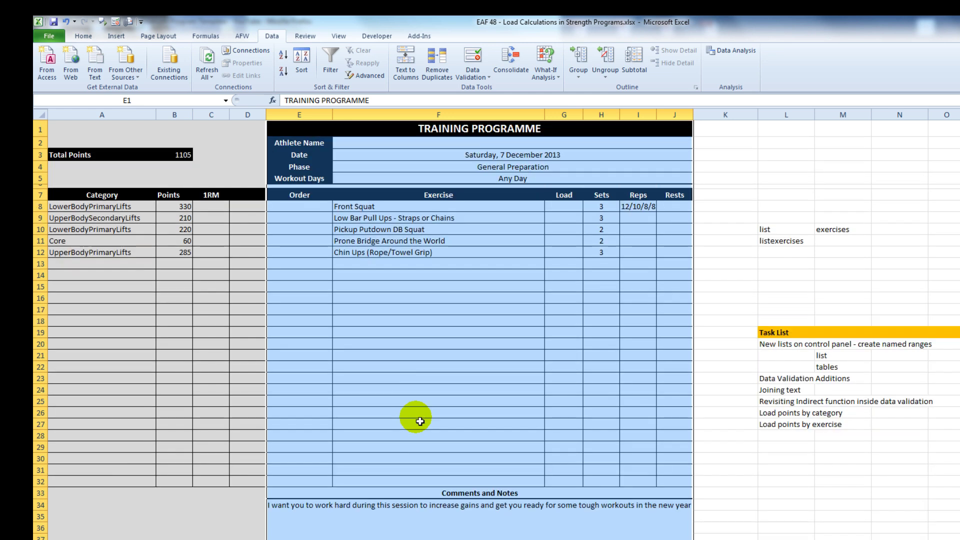
pyautogui.click(159, 36)
pyautogui.click(204, 73)
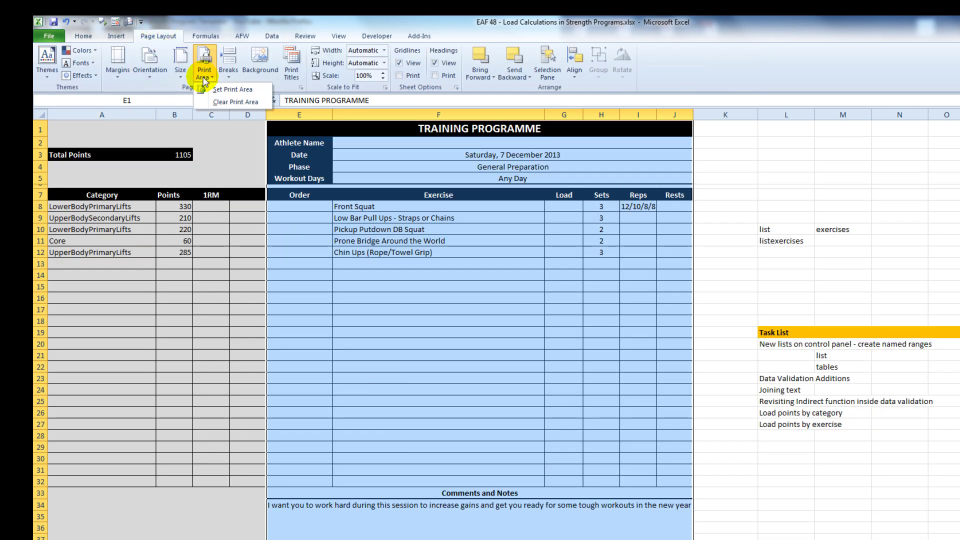
pyautogui.click(217, 93)
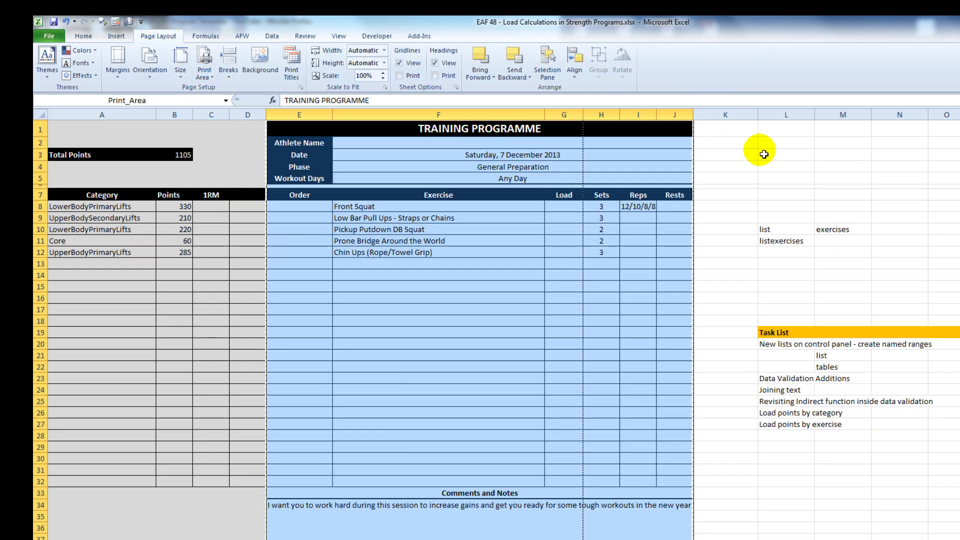
pyautogui.click(49, 37)
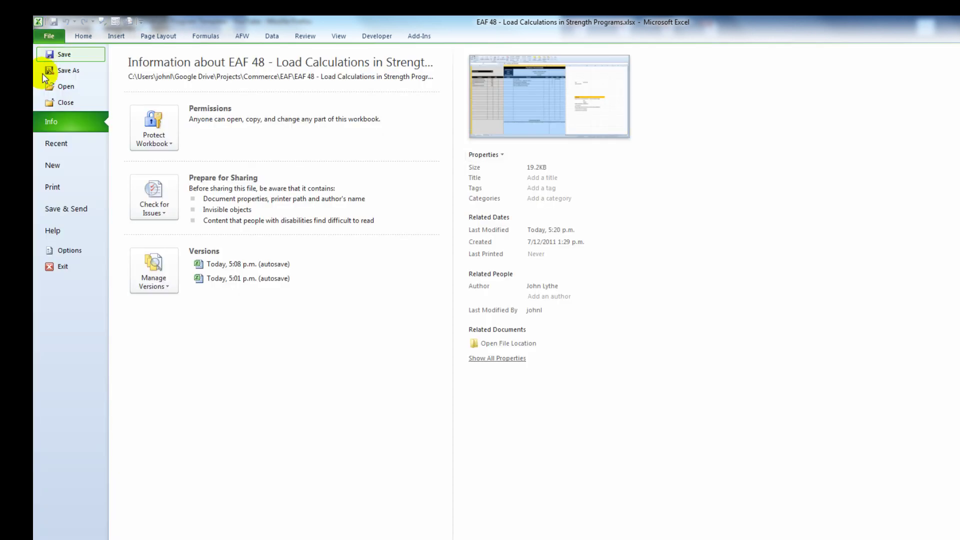
# Set print scaling to Fit Sheet on One Page, then return to the Training Programme worksheet.
pyautogui.click(59, 186)
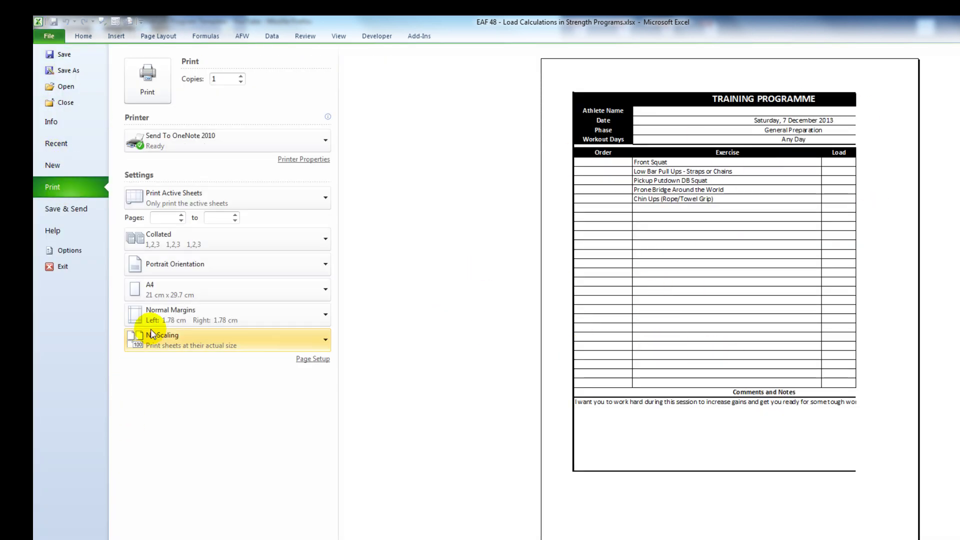
pyautogui.click(181, 345)
pyautogui.click(182, 388)
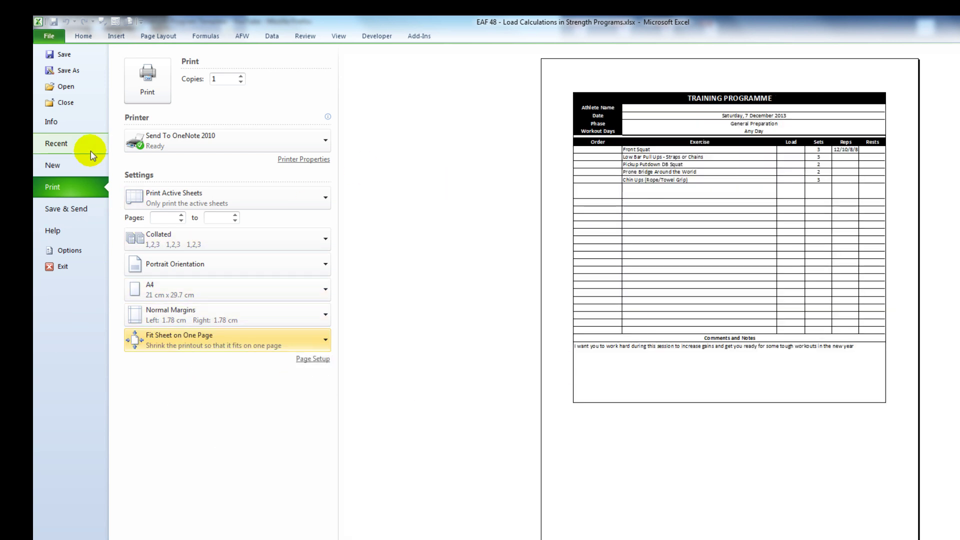
pyautogui.click(84, 36)
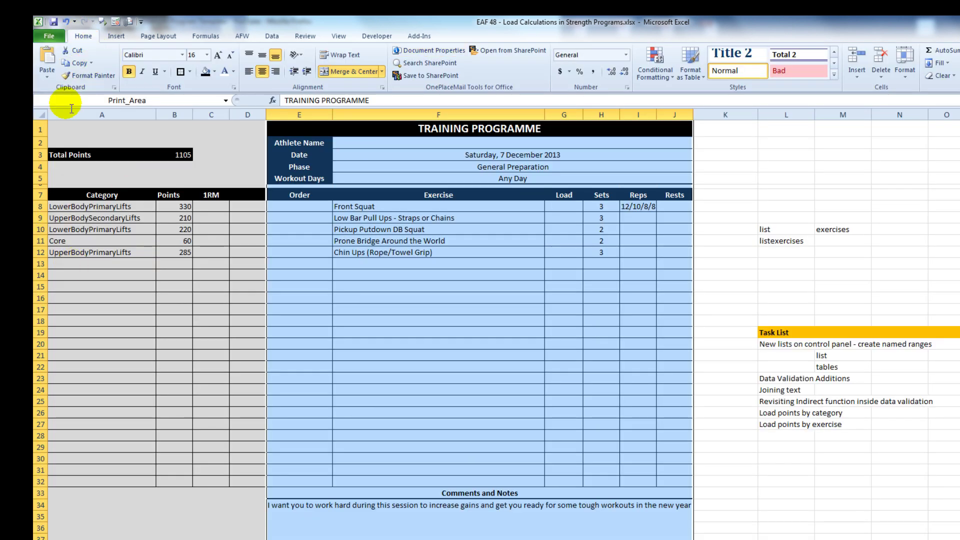
pyautogui.click(77, 126)
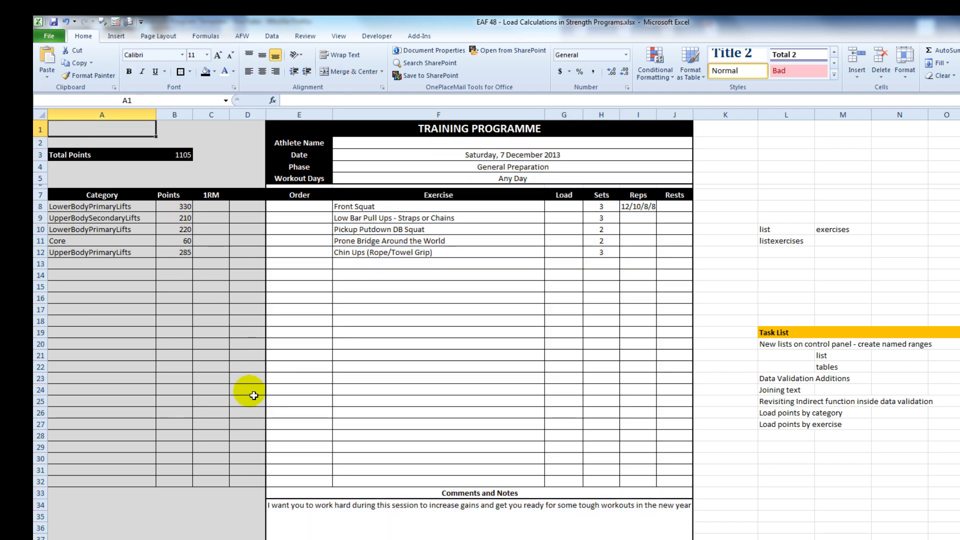